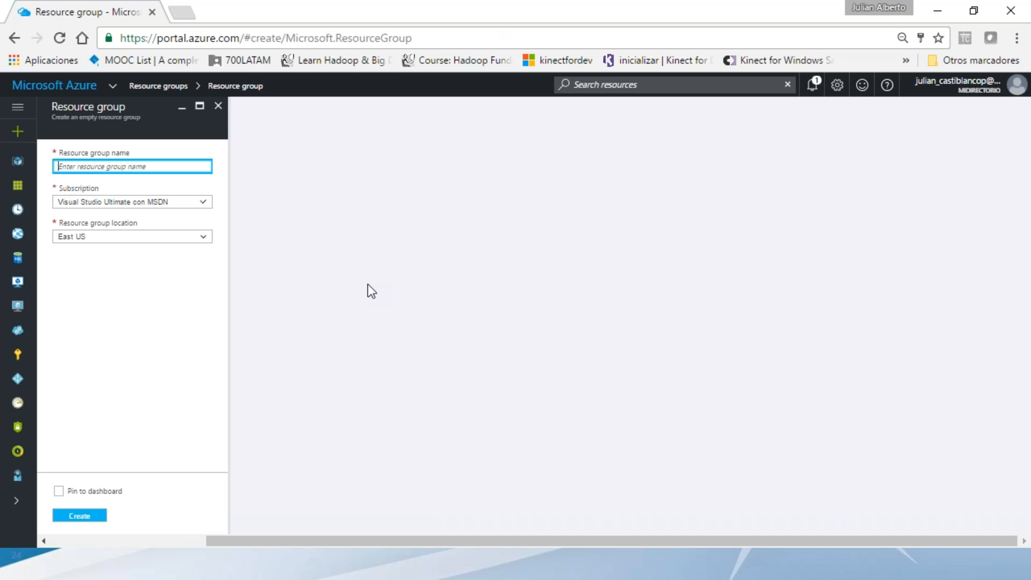
- Name the new resource group ADF2DEMO, keep East US as its location, and create it
text(adf)
key(BackSpace)
key(BackSpace)
key(BackSpace)
text(ADF2DEMO)
key(ctrl+a)
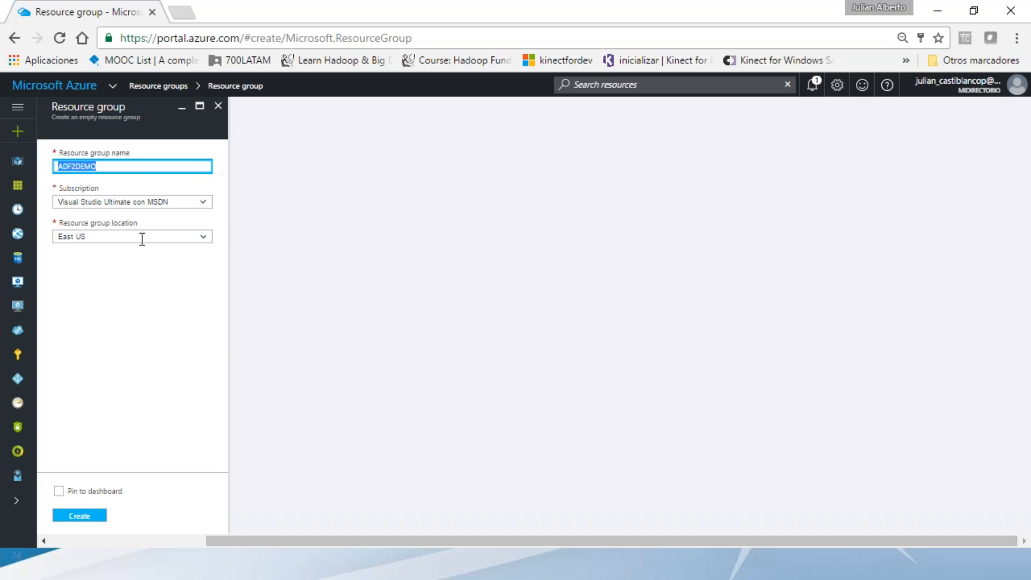
click(211, 243)
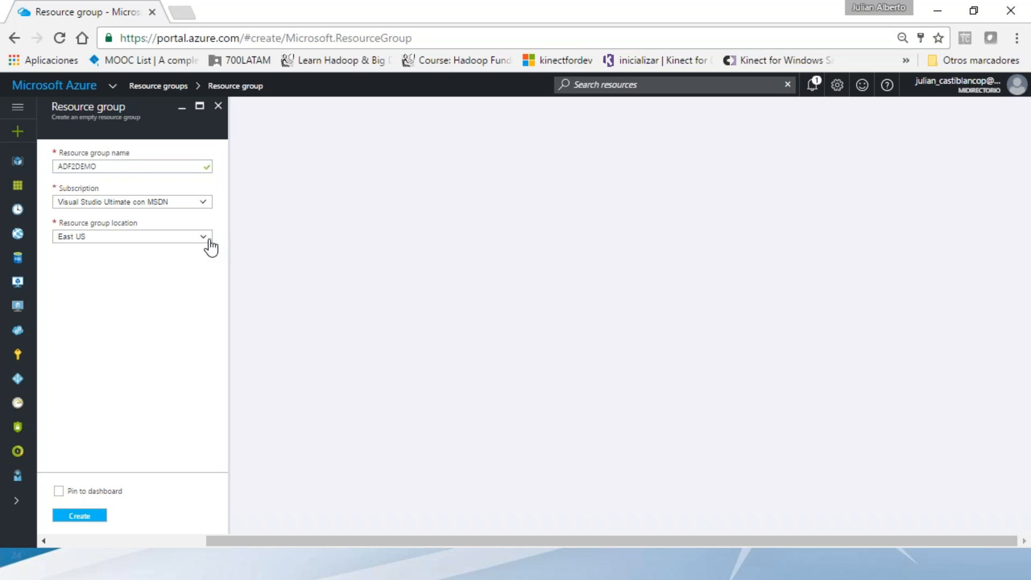
click(209, 241)
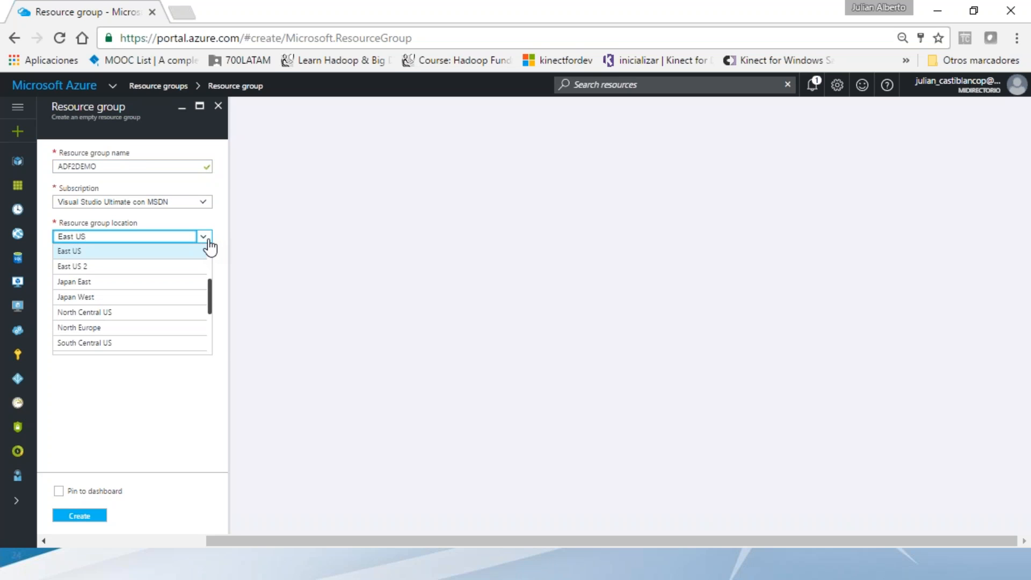
click(209, 240)
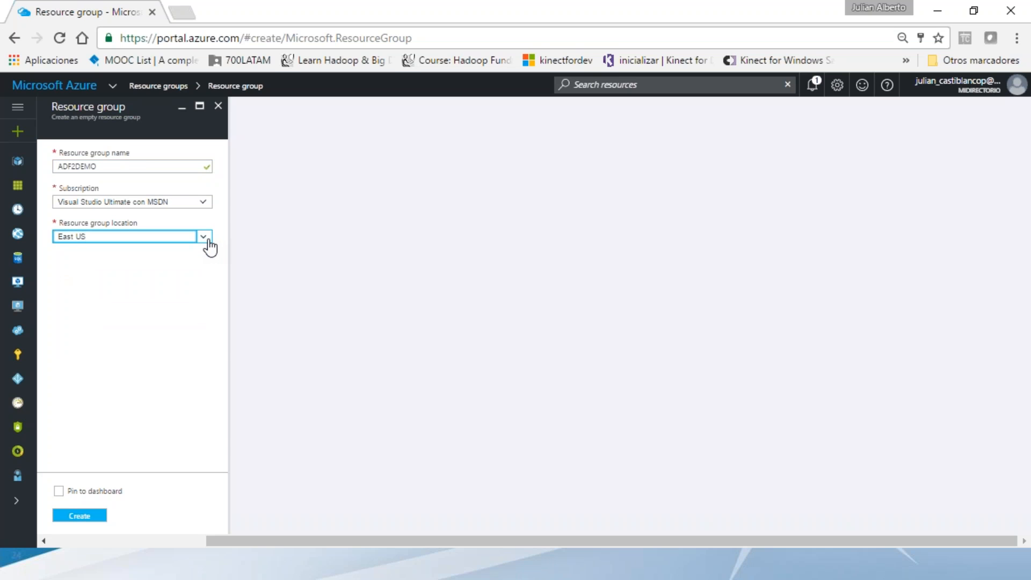
click(57, 511)
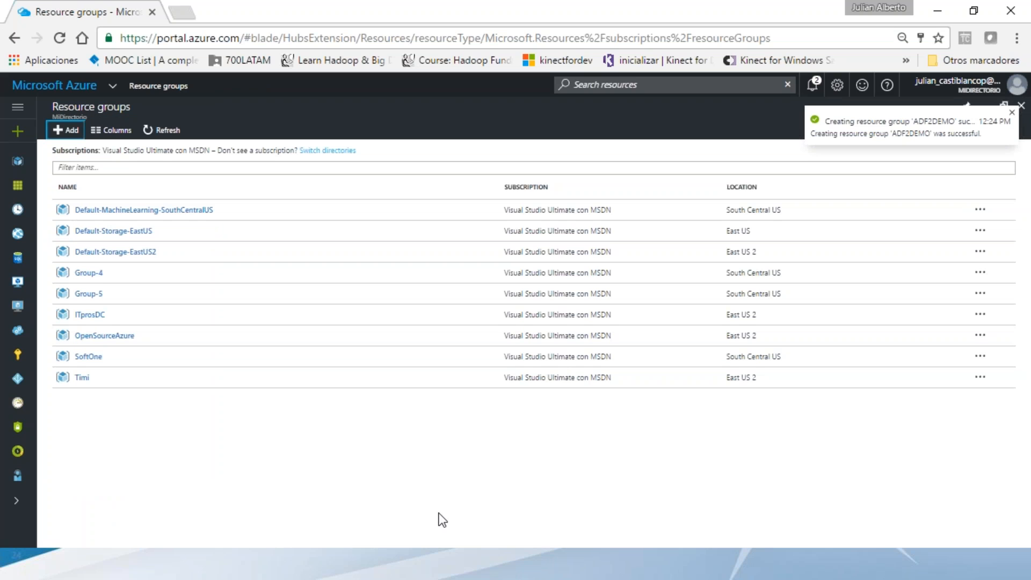
- Refresh the resource groups, open ADF2DEMO, and start creating a Storage account in it
click(161, 130)
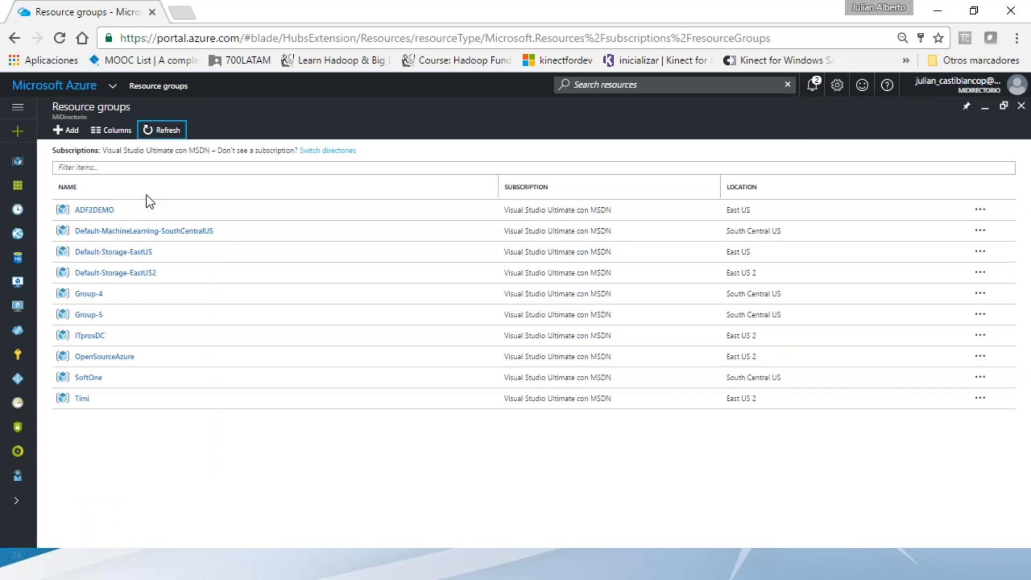
click(146, 209)
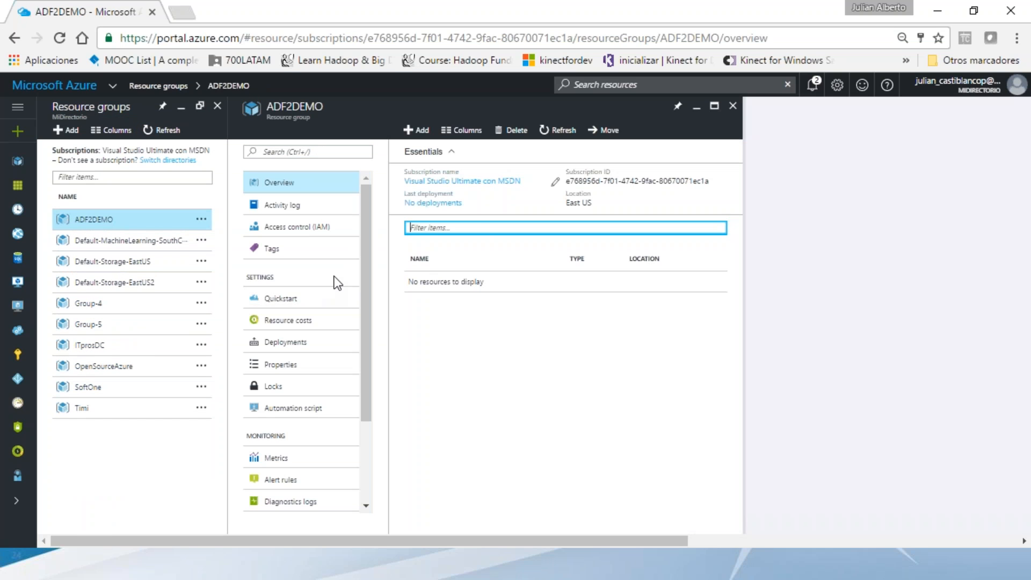
click(417, 130)
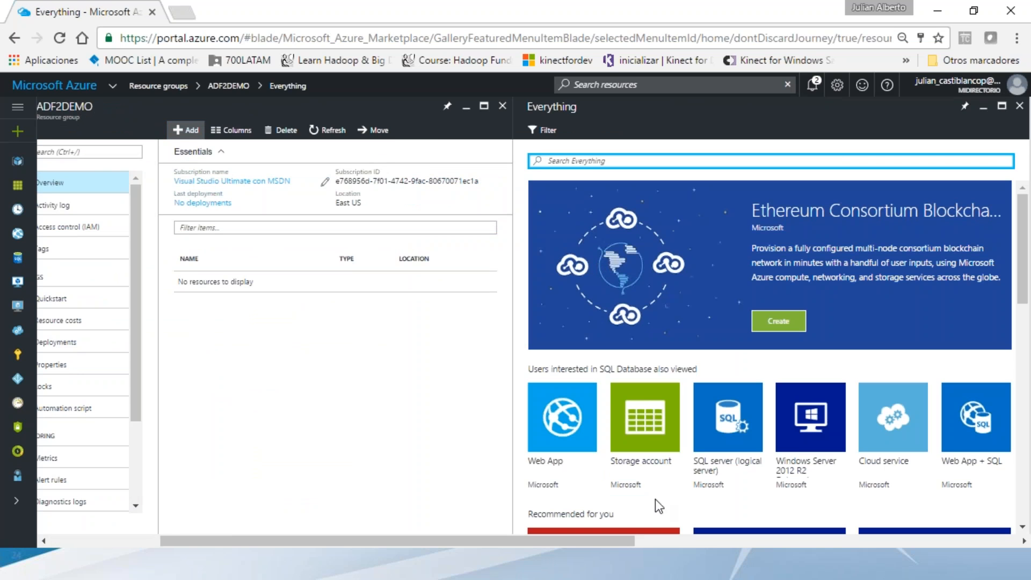
click(645, 445)
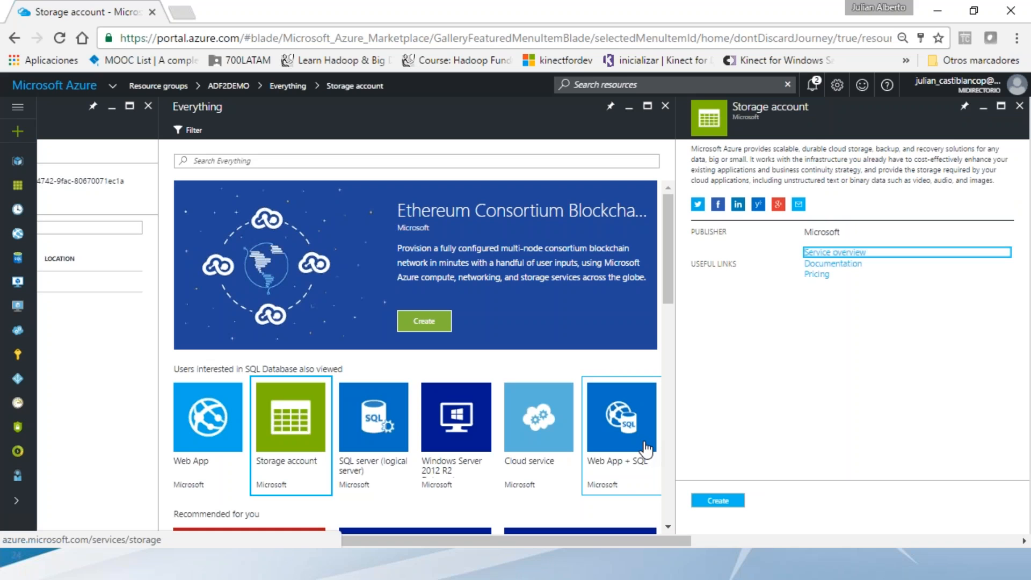
click(721, 501)
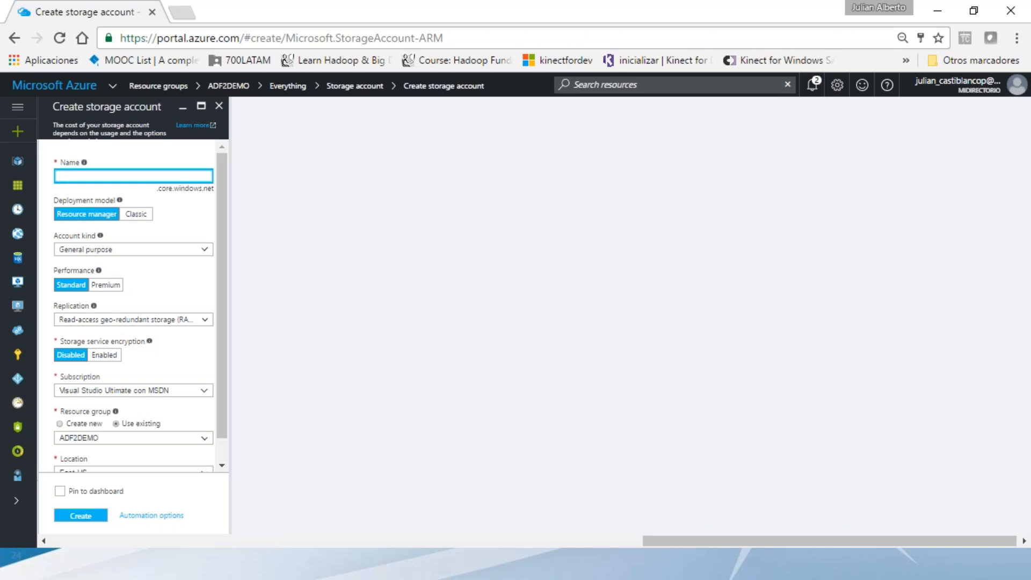
- Name the account julydemo2storage, keep General purpose, choose ZRS replication, and create it
text(demo2storage)
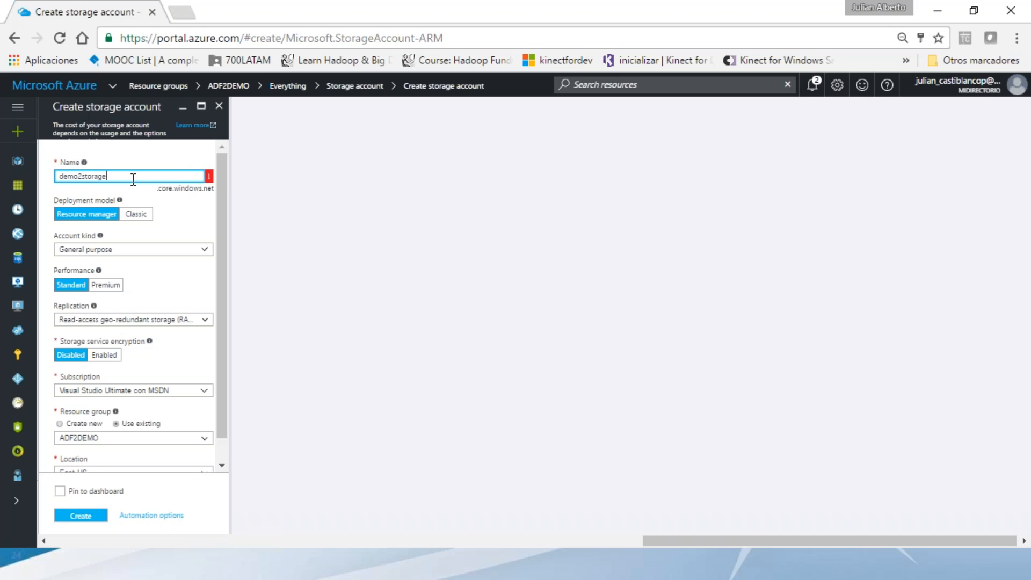
text(july)
click(166, 251)
click(168, 252)
click(117, 321)
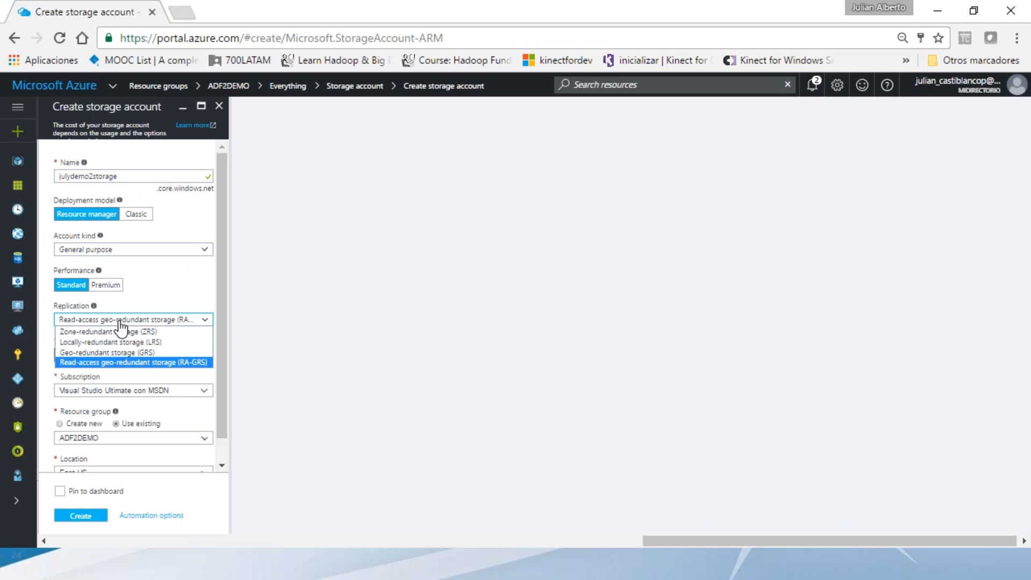
click(114, 331)
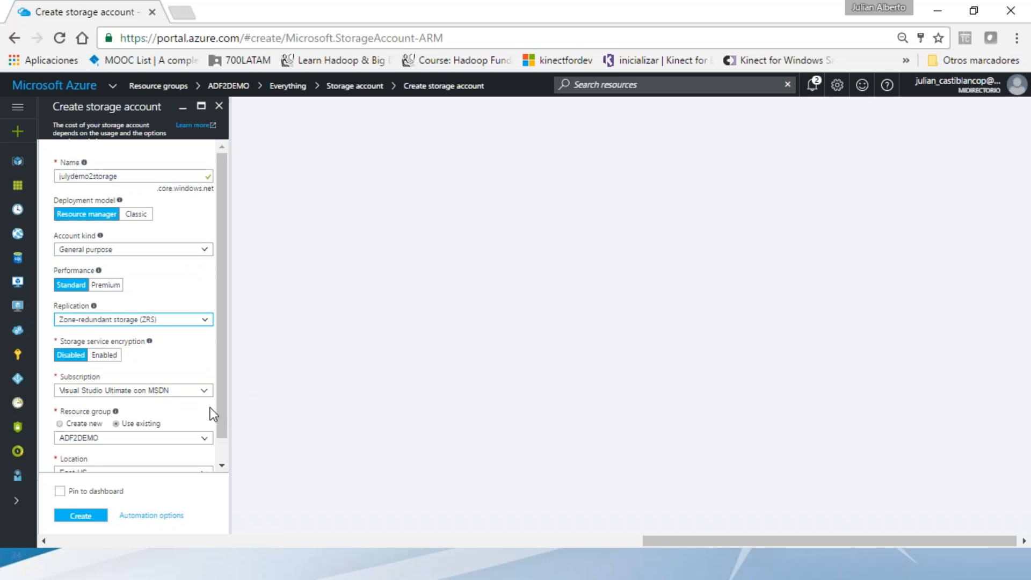
scroll(223, 401, down, 1)
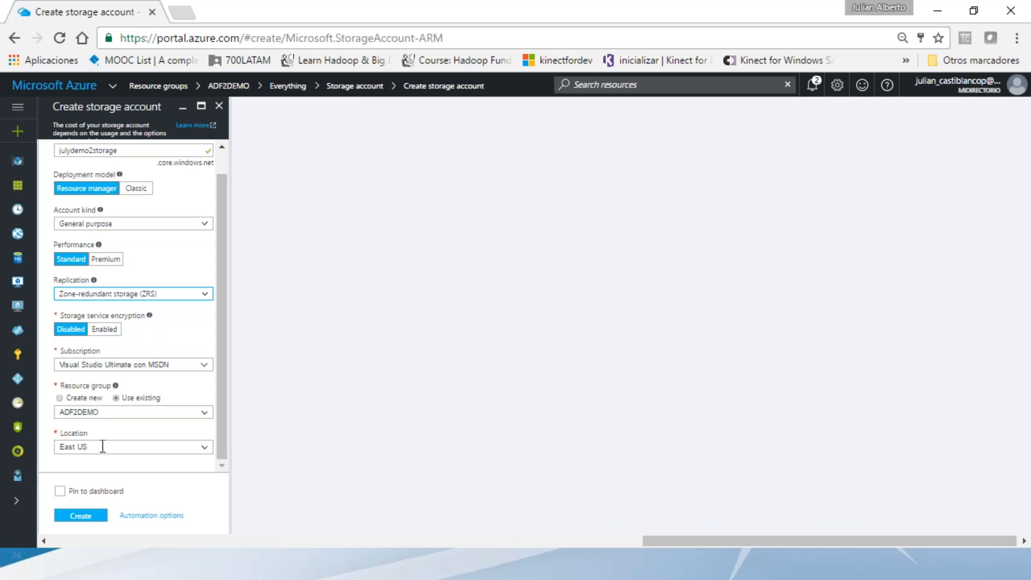
click(82, 524)
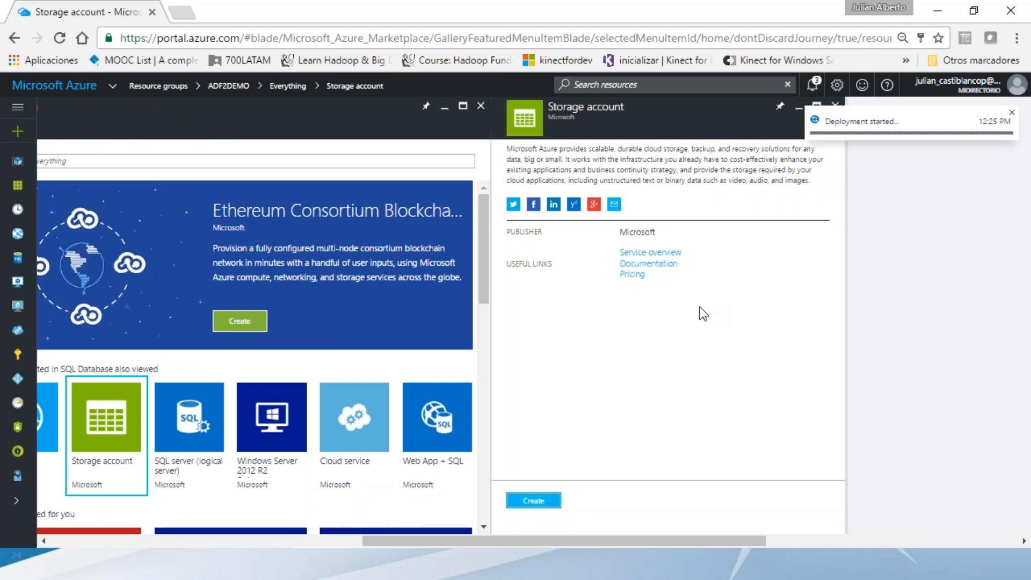
- Check the deployment notifications, then refresh ADF2DEMO until julydemo2storage appears in its resources
click(813, 86)
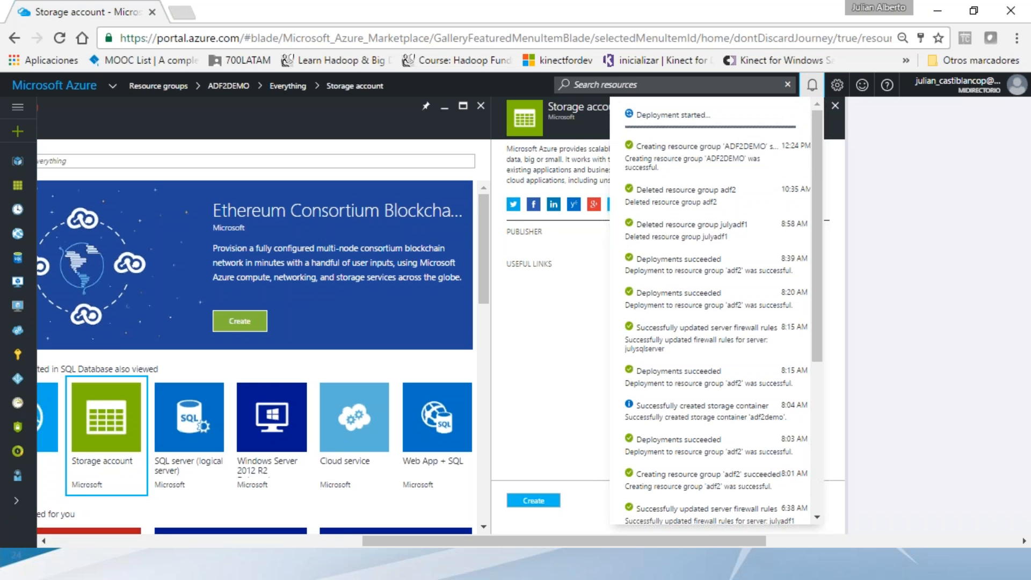
click(812, 84)
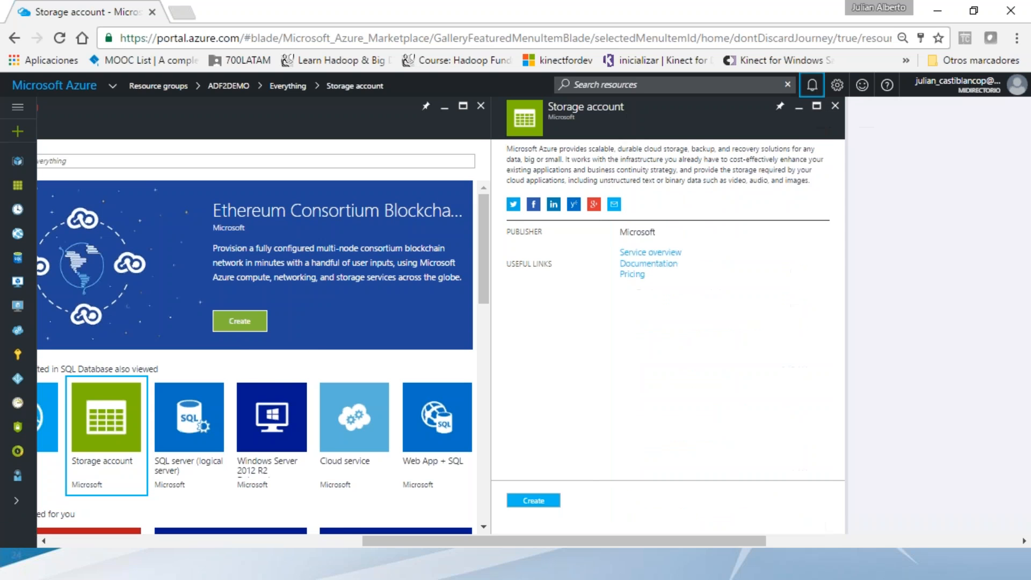
drag(498, 546, 327, 540)
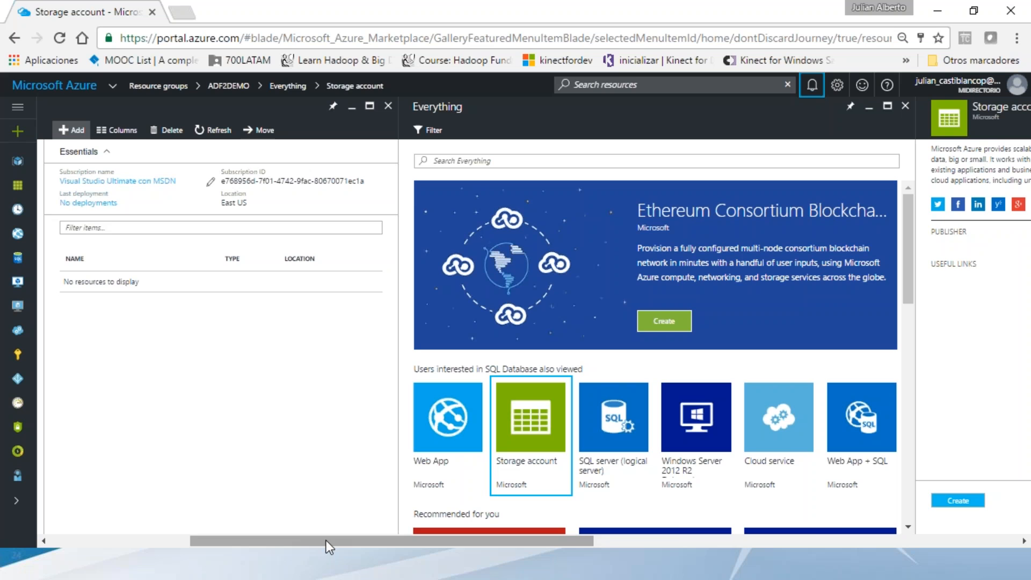
drag(368, 536, 324, 540)
scroll(718, 326, down, 3)
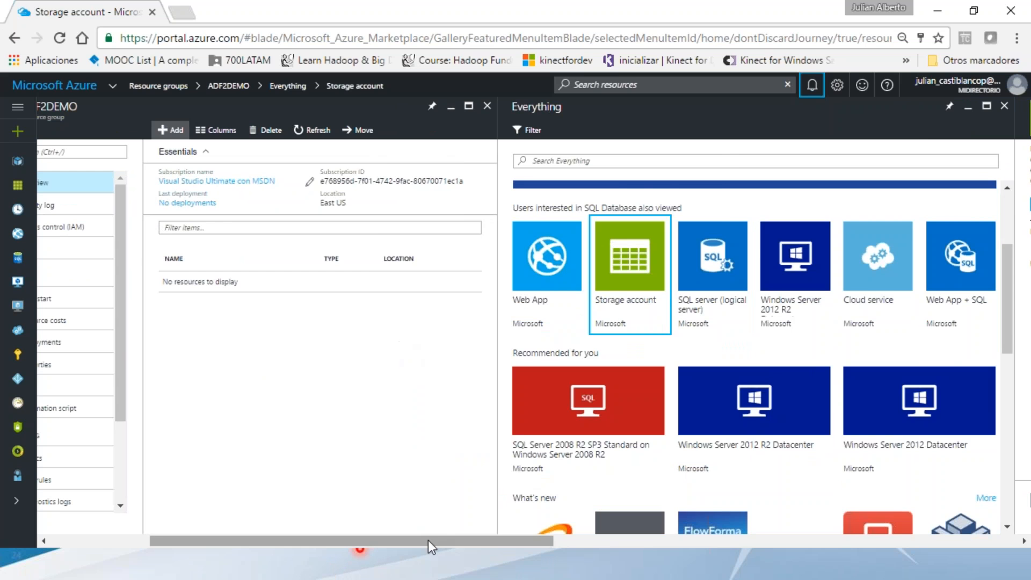
drag(427, 541, 339, 540)
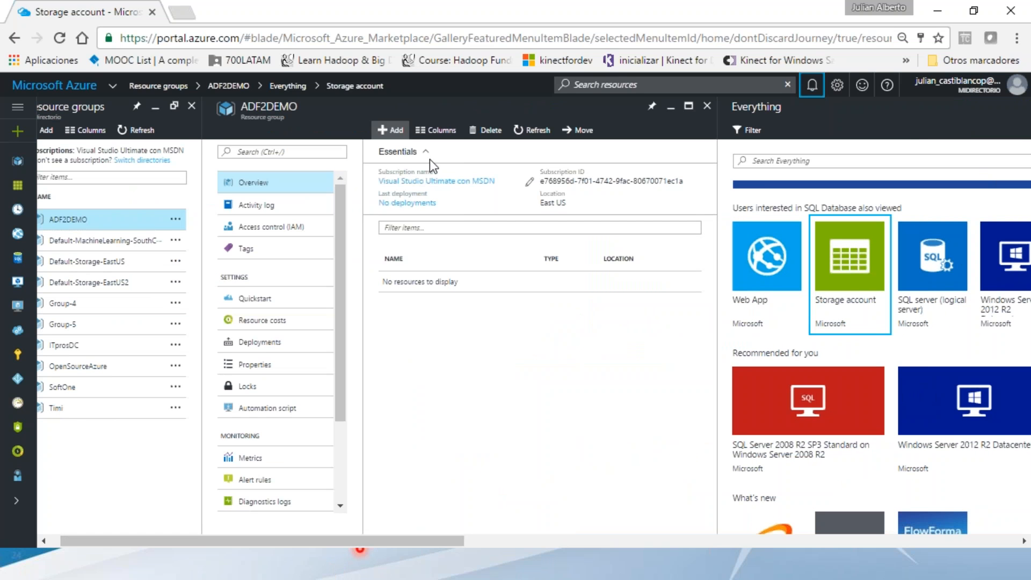
click(398, 134)
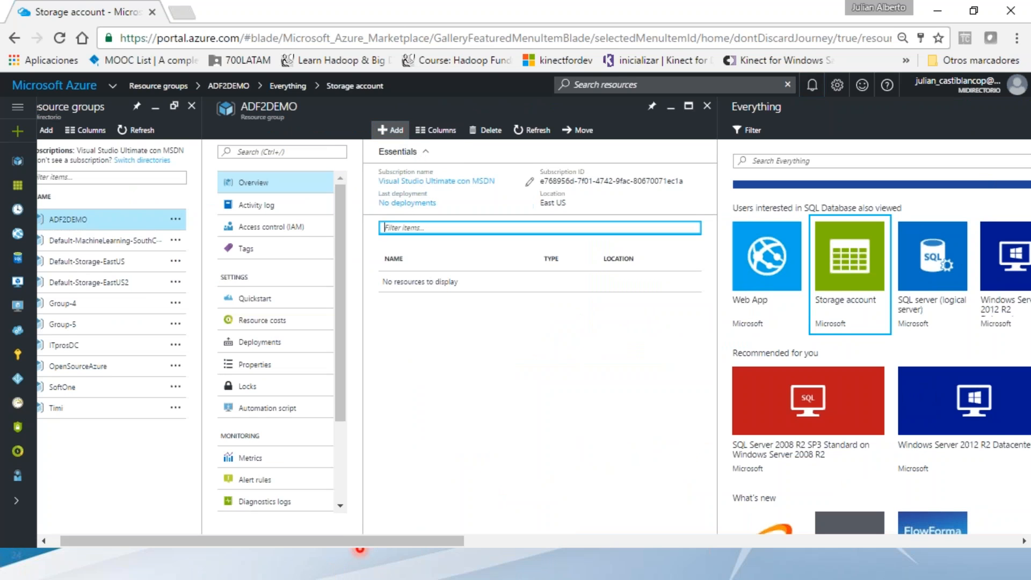
click(428, 230)
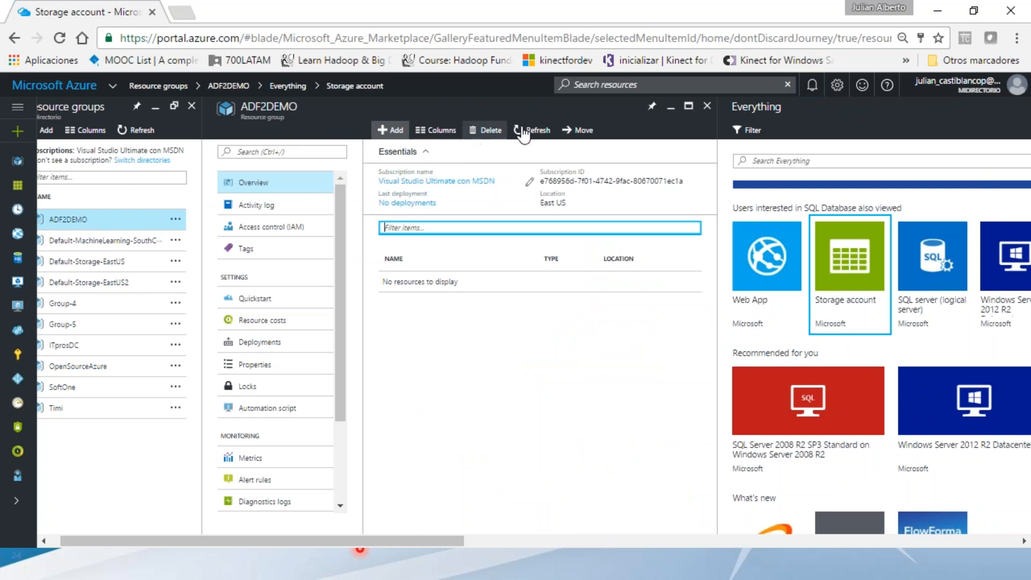
click(542, 133)
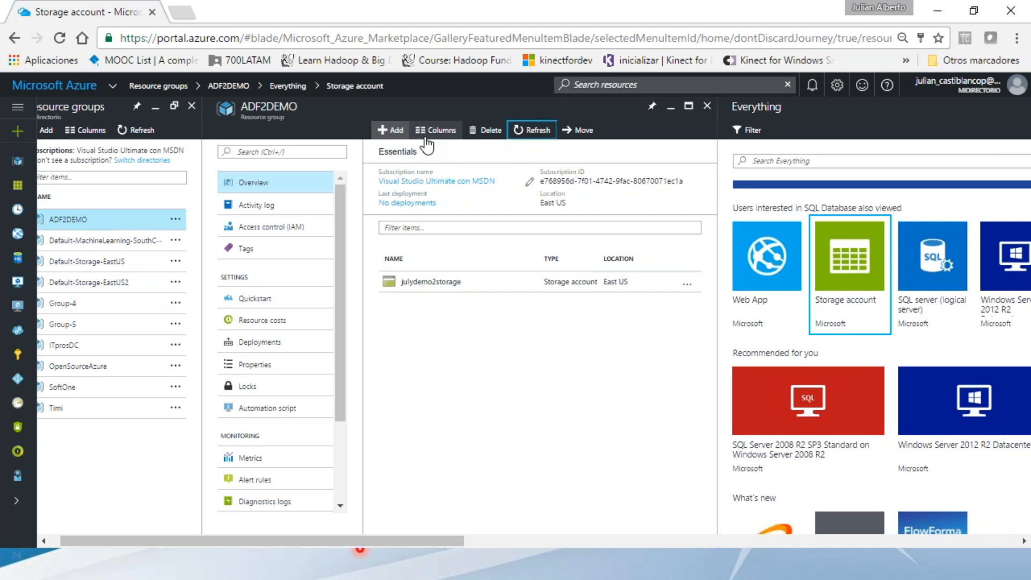
click(398, 133)
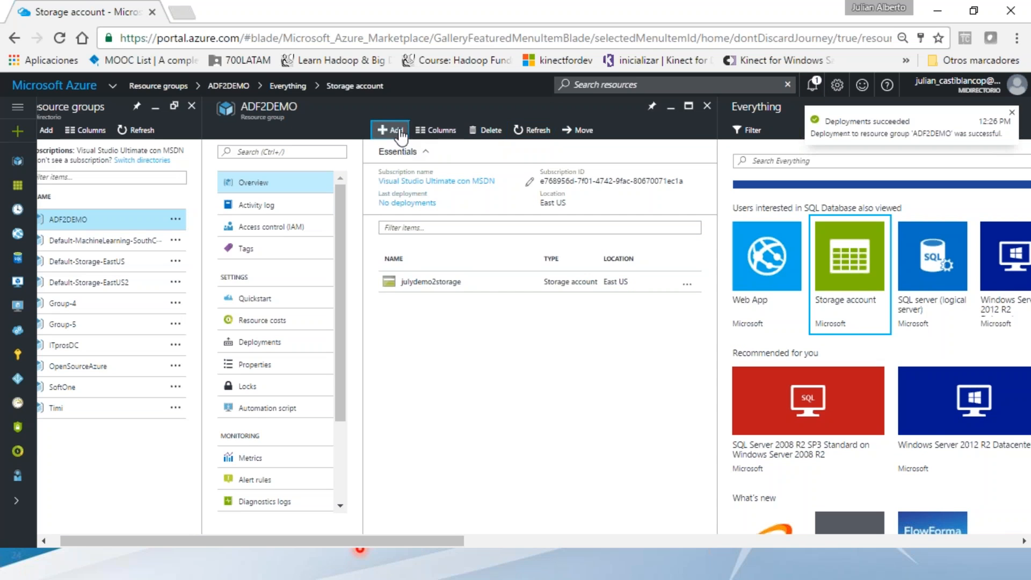
- Search the marketplace for 'sql database' and select SQL Database from the results
click(743, 164)
text(sql dab)
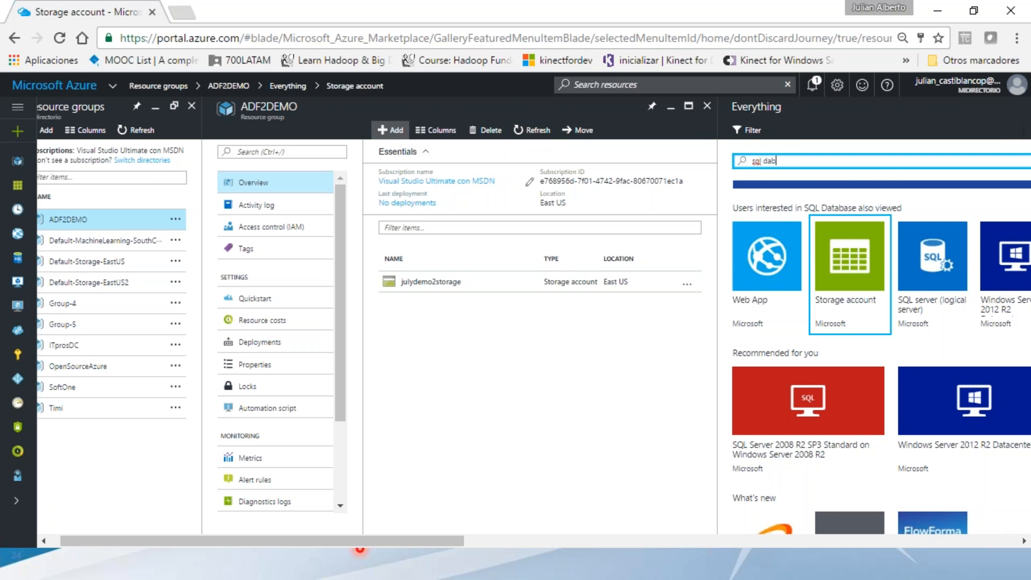
key(BackSpace)
text(tabase)
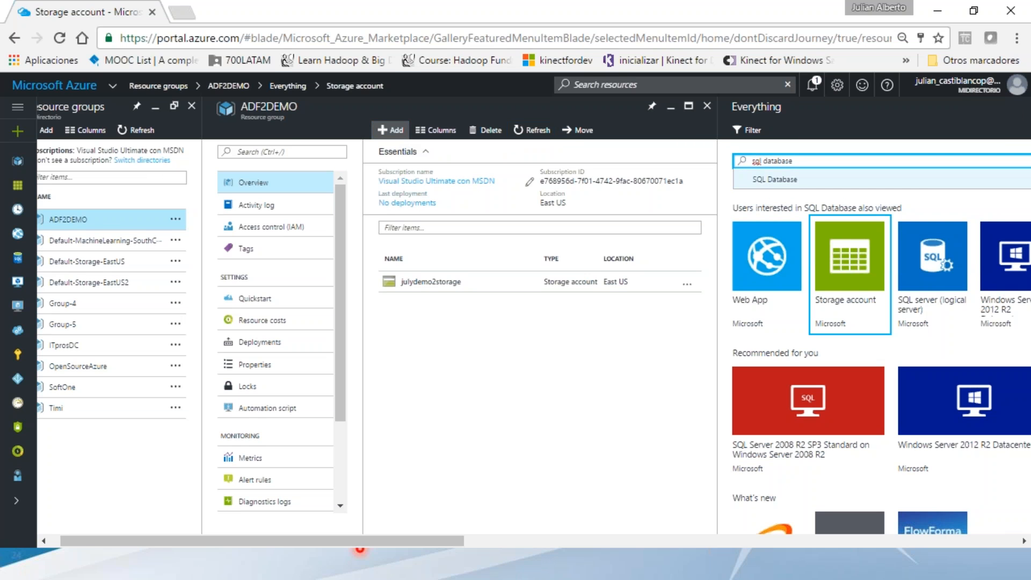
click(833, 180)
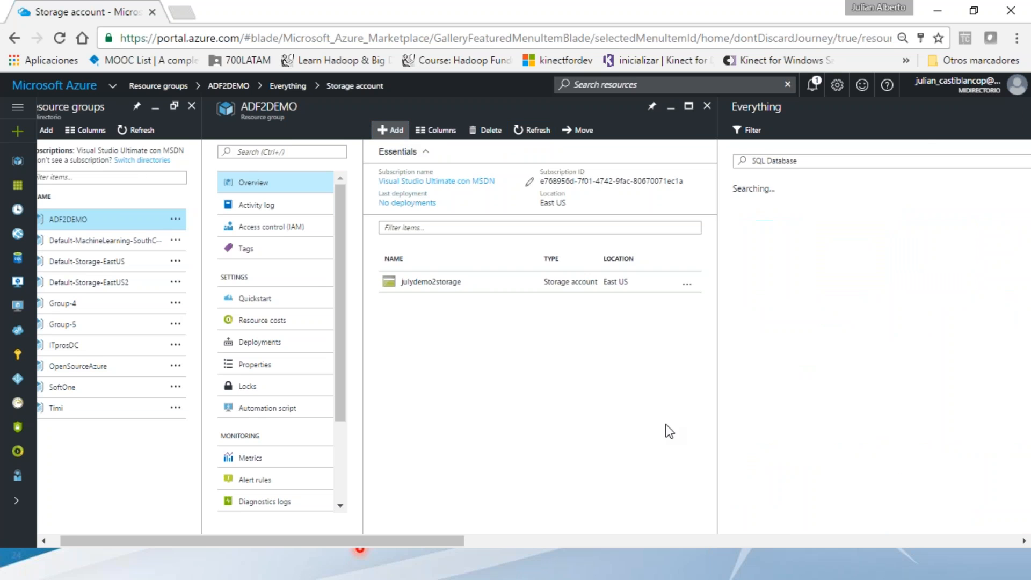
drag(445, 541, 666, 542)
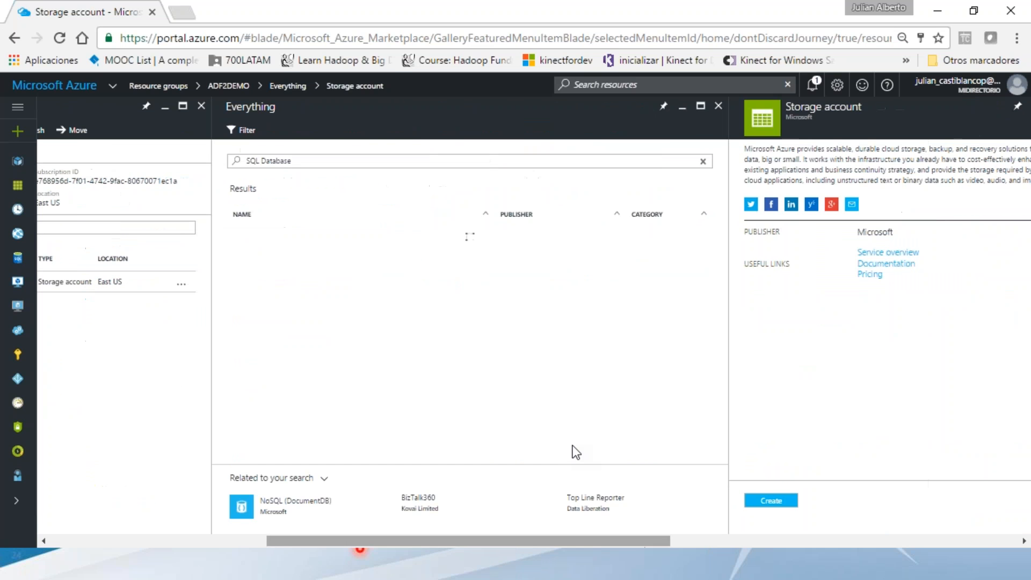
click(363, 239)
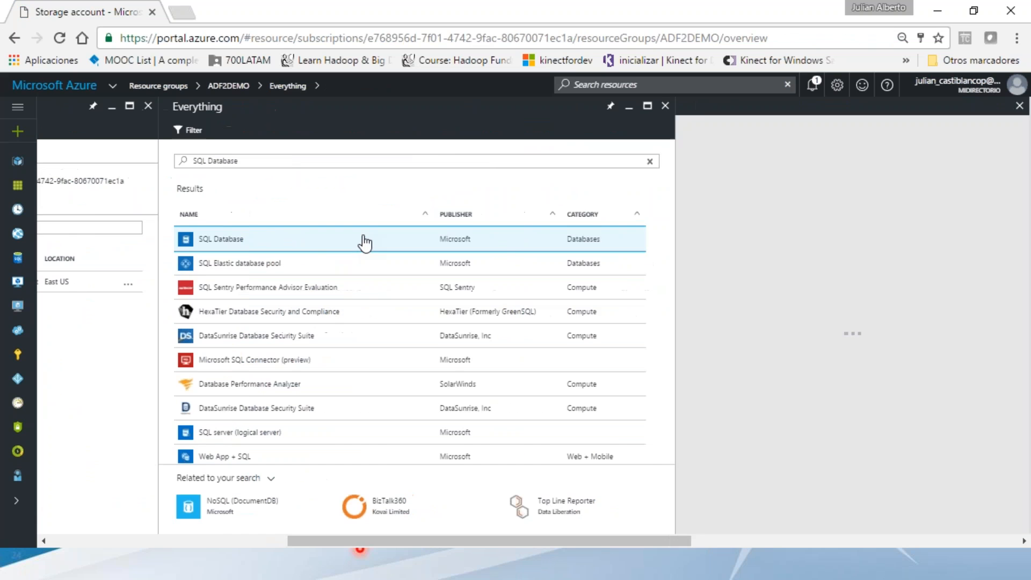
- Open the SQL Database creation form and name the database contabilidad
drag(527, 542, 626, 542)
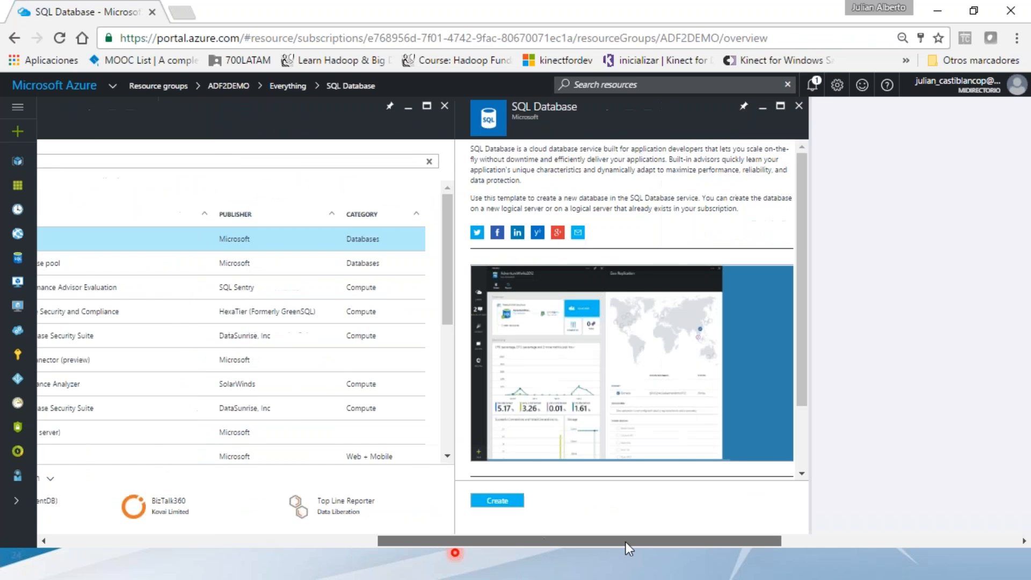
click(476, 434)
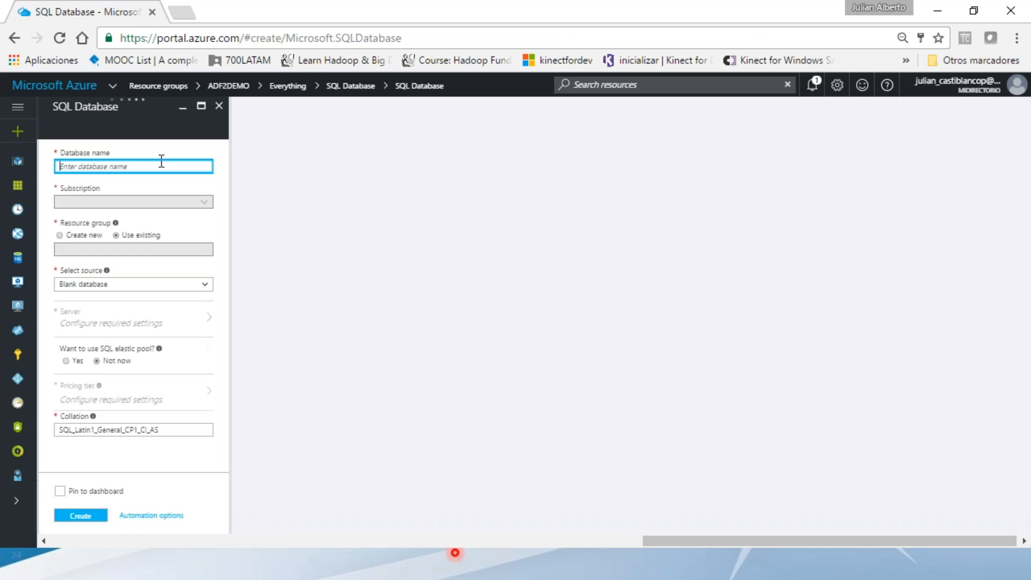
text(conta)
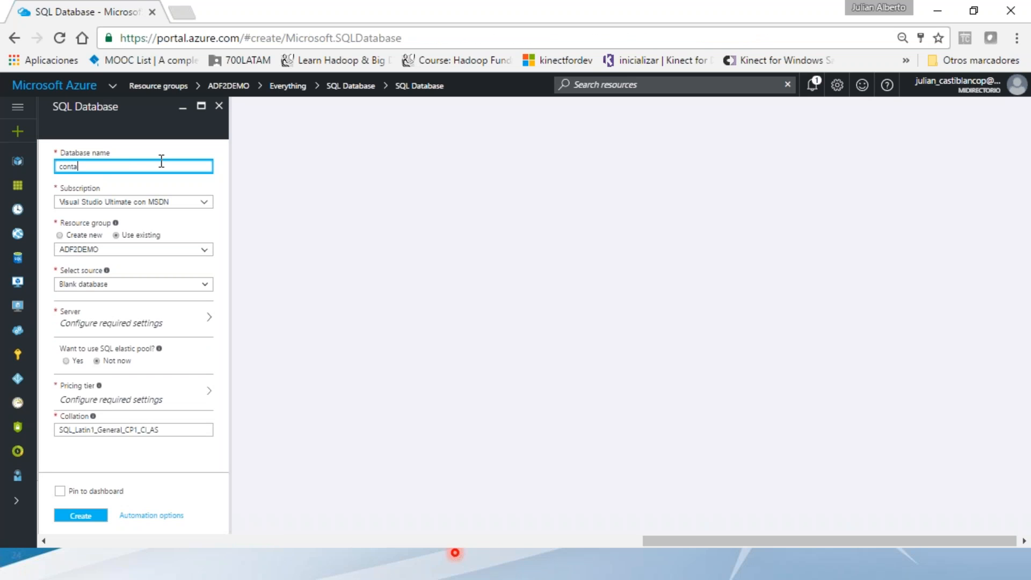
text(bilidad)
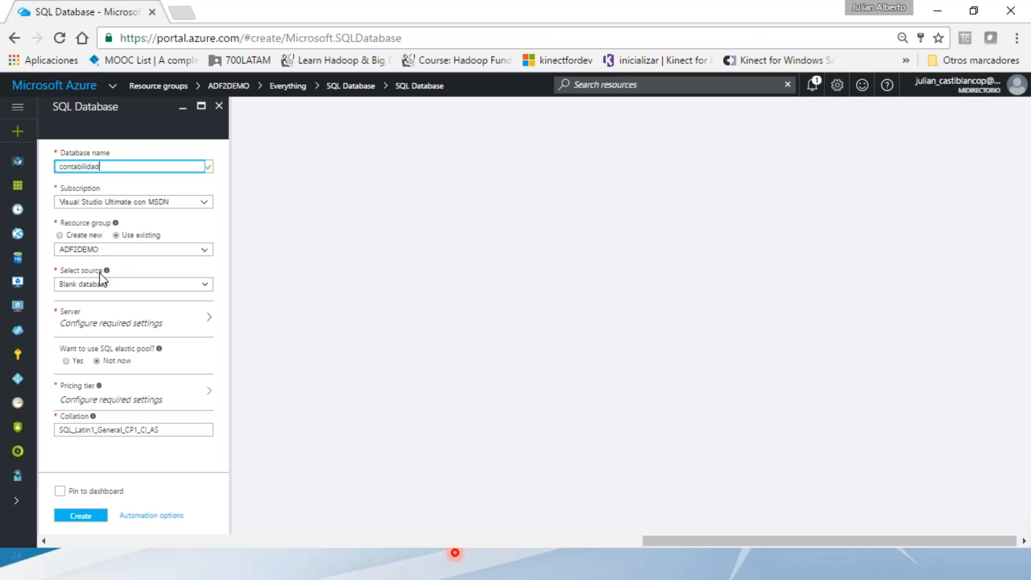
- Create a new server named contabilidad2 with admin login sqlAdmin and an admin password
click(135, 338)
click(279, 159)
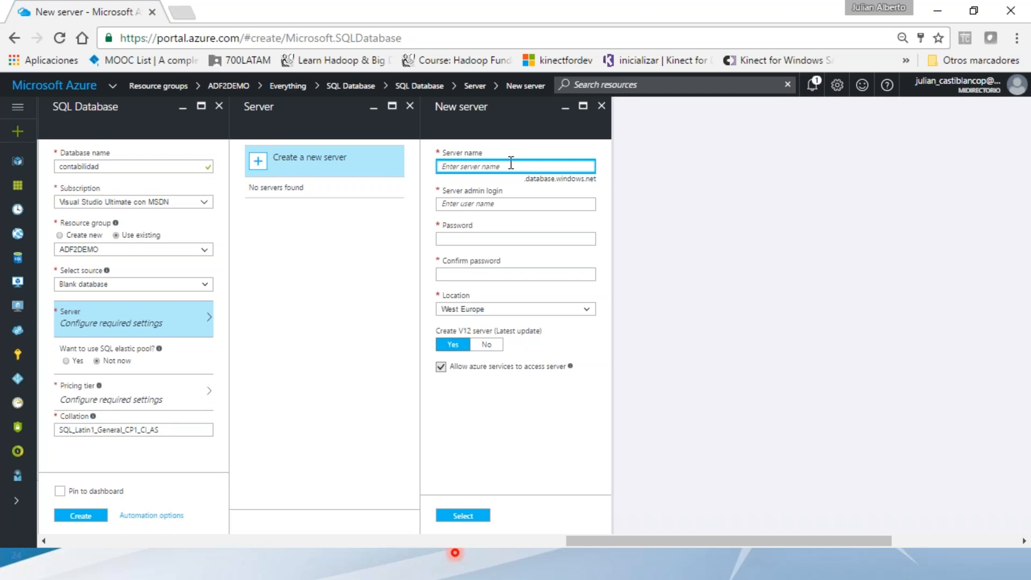
text(contabilidad2)
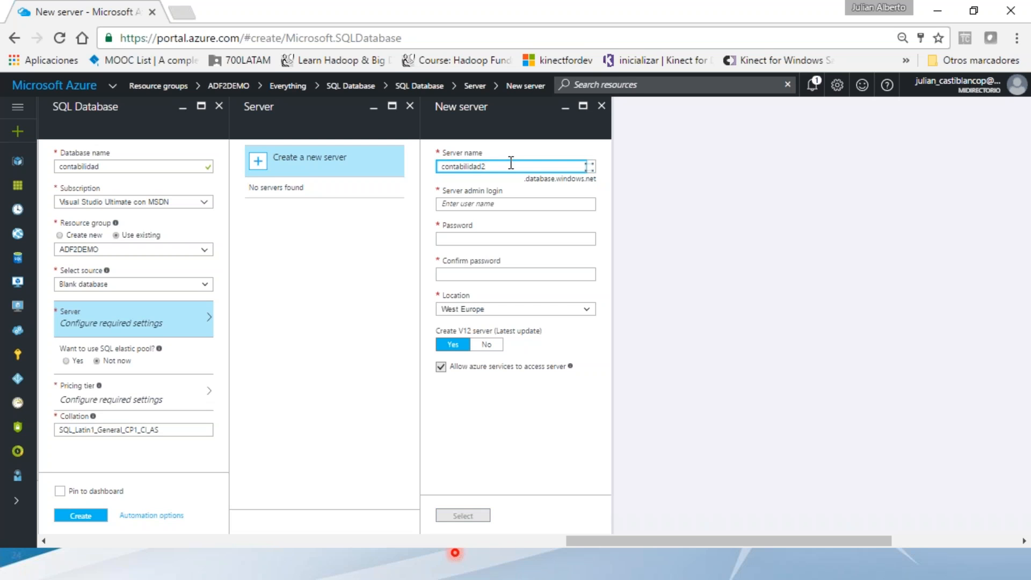
click(497, 202)
text(s)
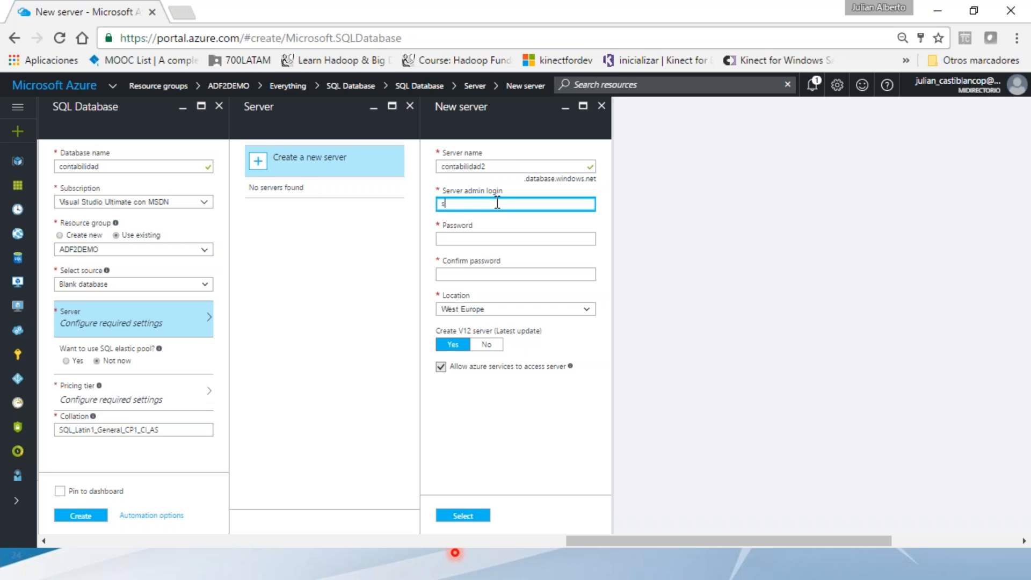
text(qlAdmin)
key(Tab)
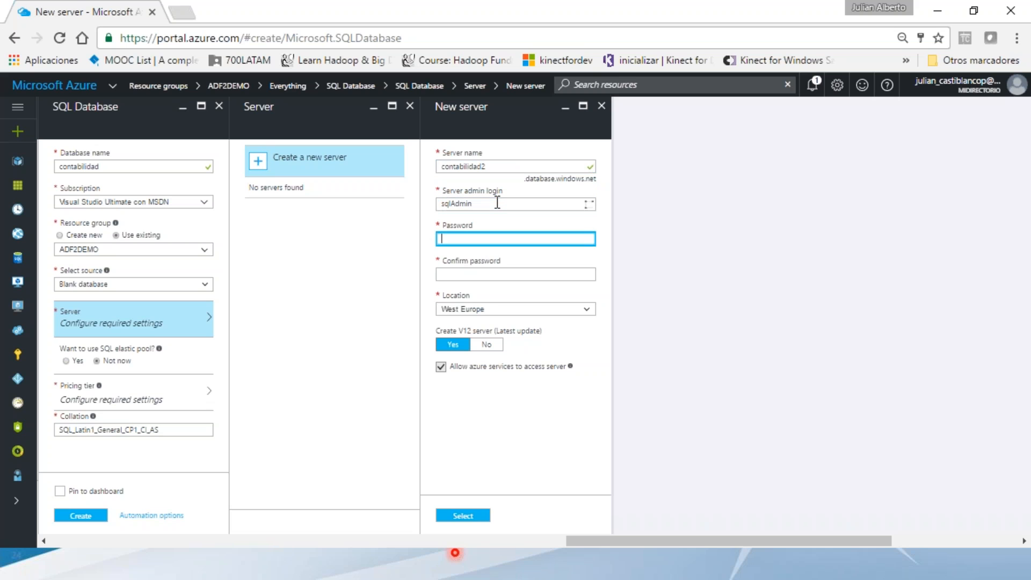
text(P@ssw0rd)
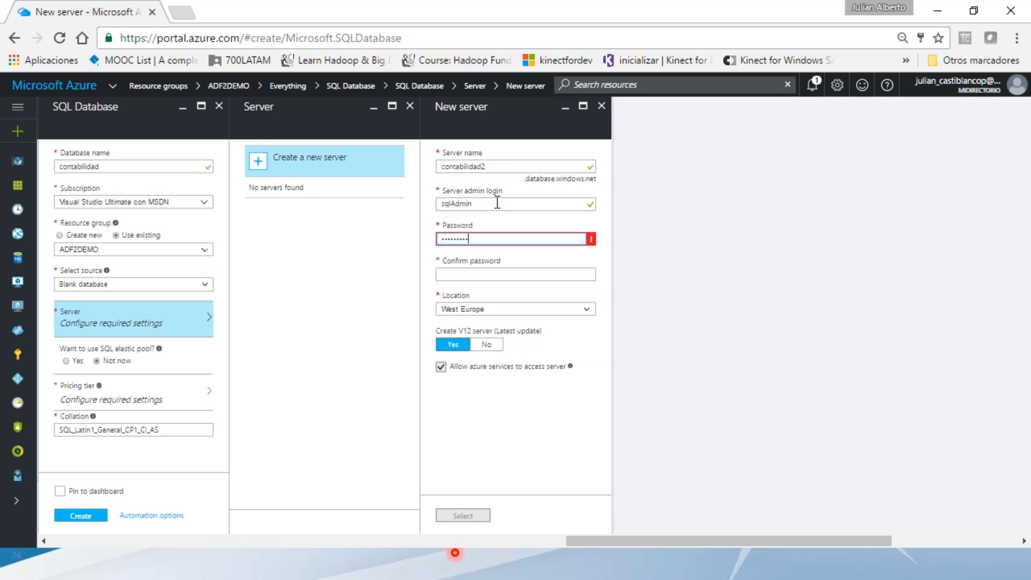
click(520, 279)
text(P@ssw0rd1)
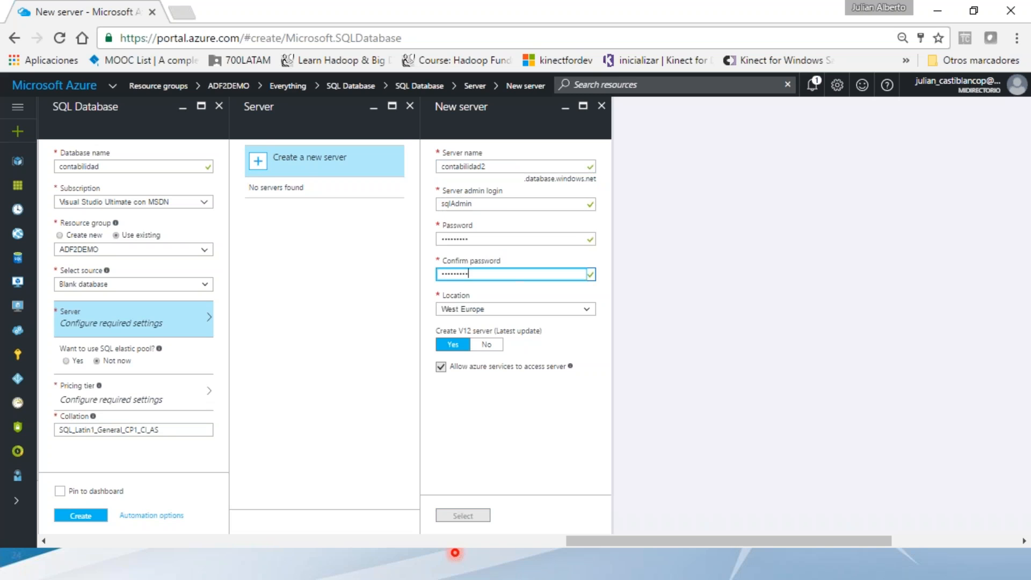
- Set the new server's location to East US and confirm the server settings
click(587, 310)
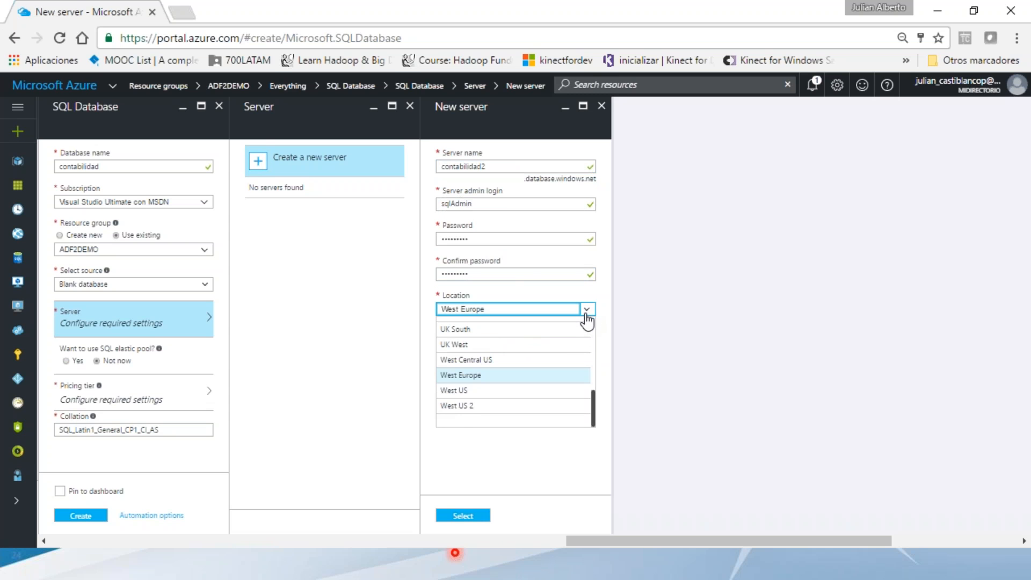
scroll(565, 346, up, 2)
scroll(566, 345, up, 2)
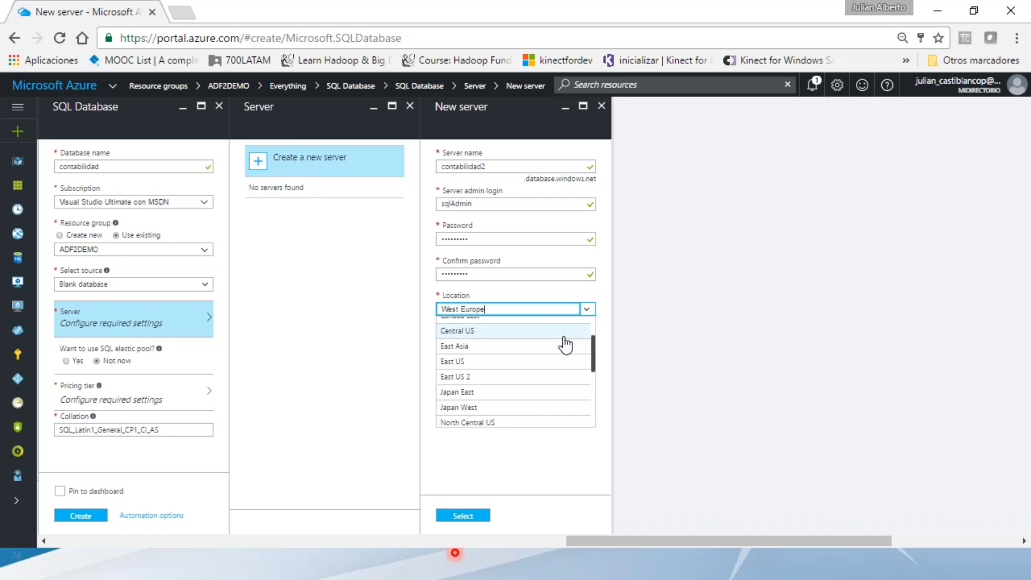
click(529, 362)
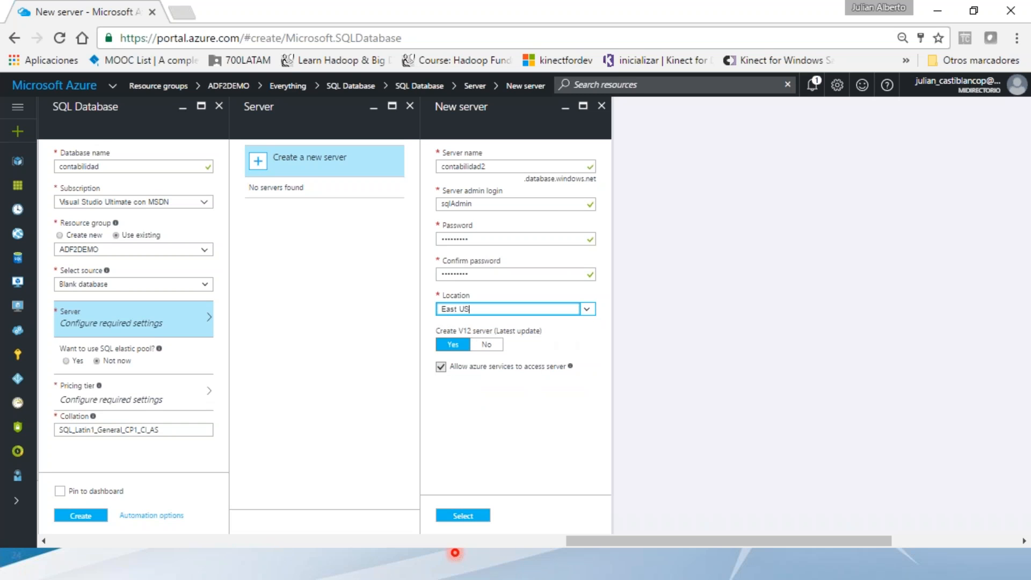
click(465, 518)
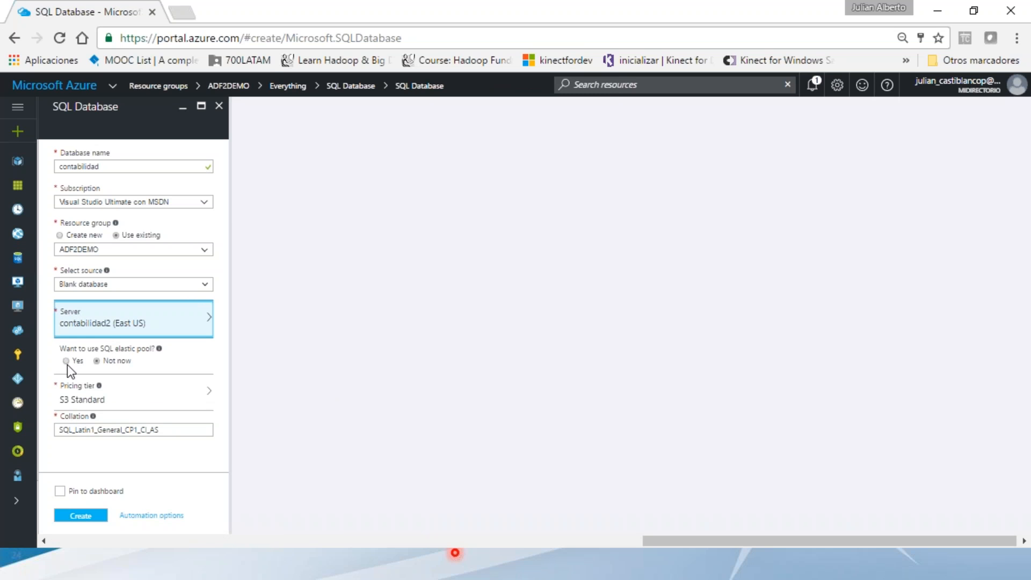
- Choose the Basic pricing tier for contabilidad, create the database, and return to ADF2DEMO
click(128, 397)
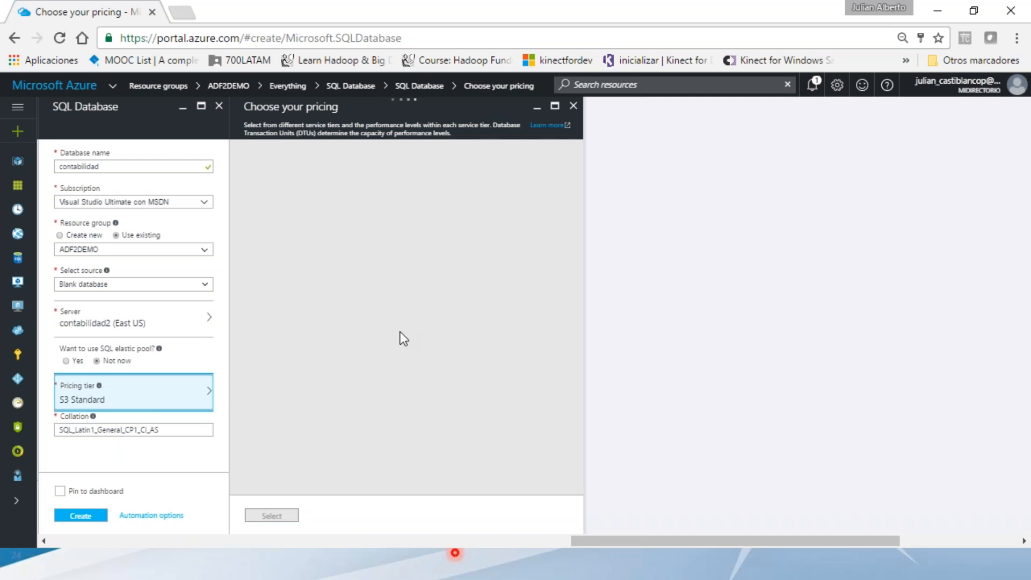
scroll(534, 328, down, 10)
scroll(534, 324, down, 6)
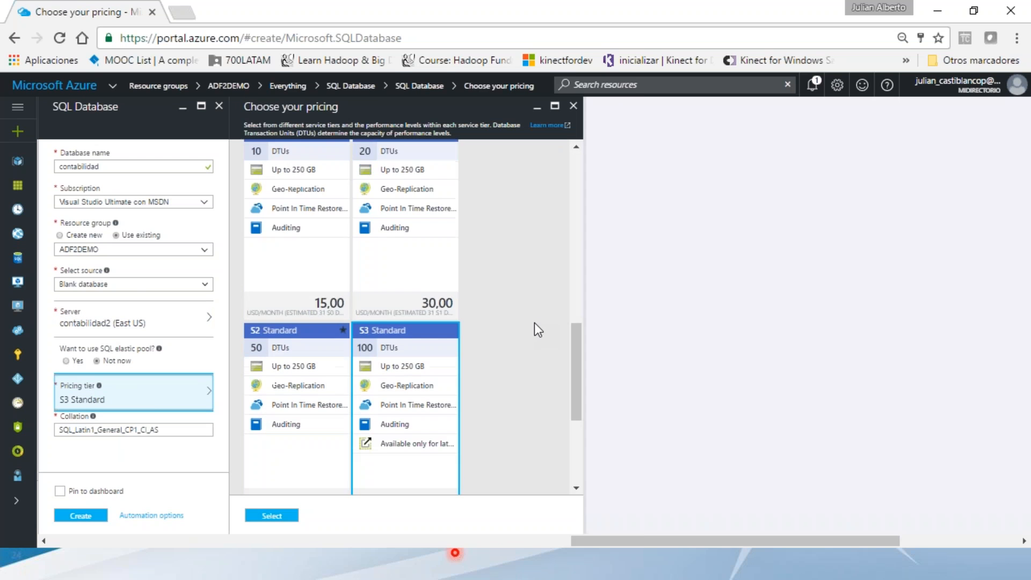
click(333, 382)
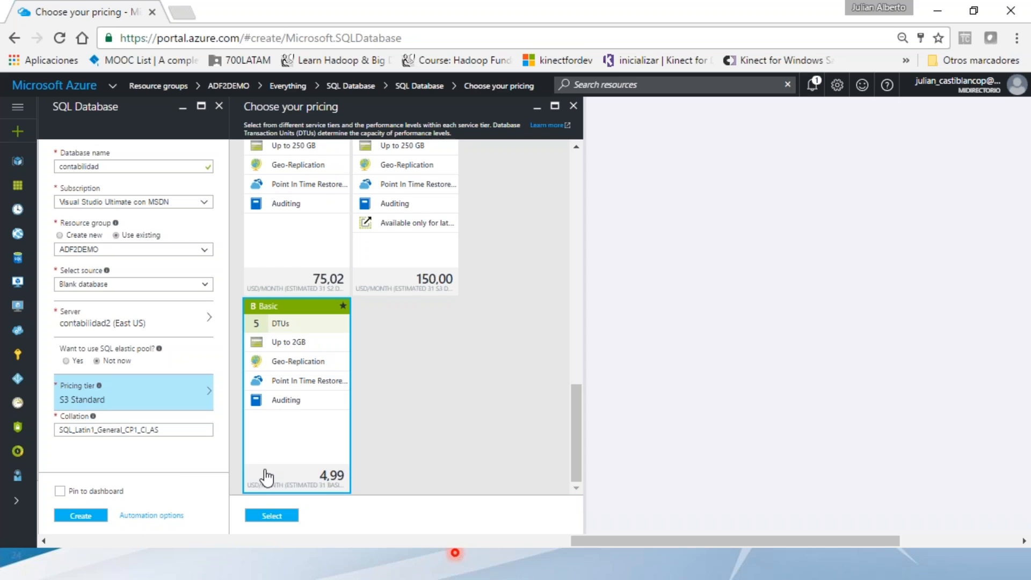
click(270, 516)
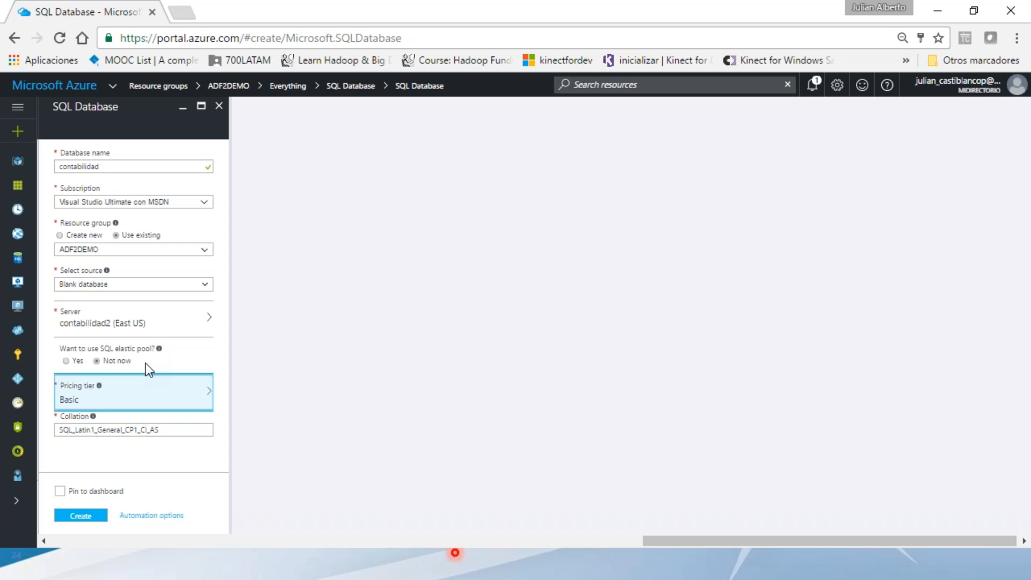
click(81, 514)
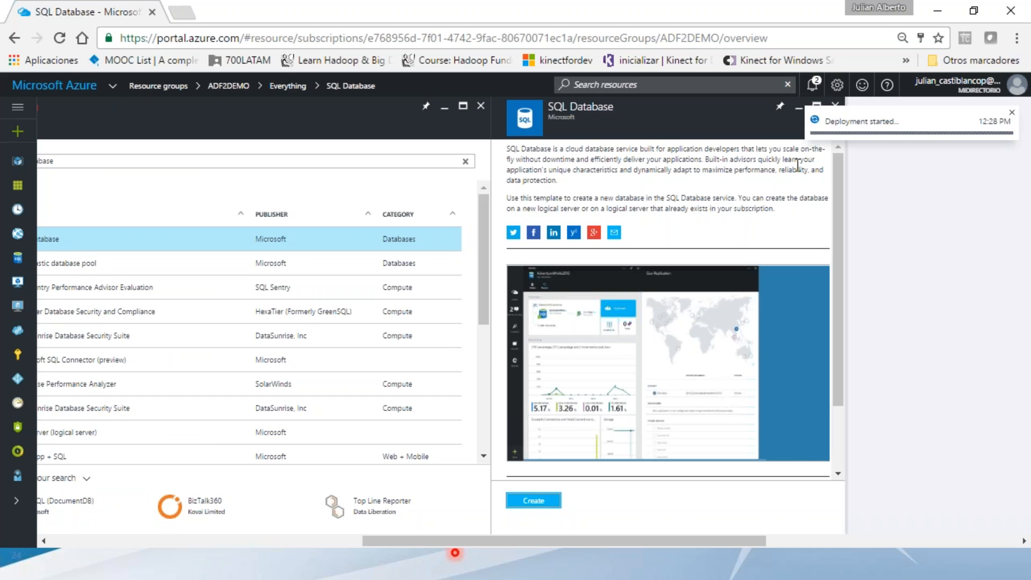
drag(591, 546, 331, 550)
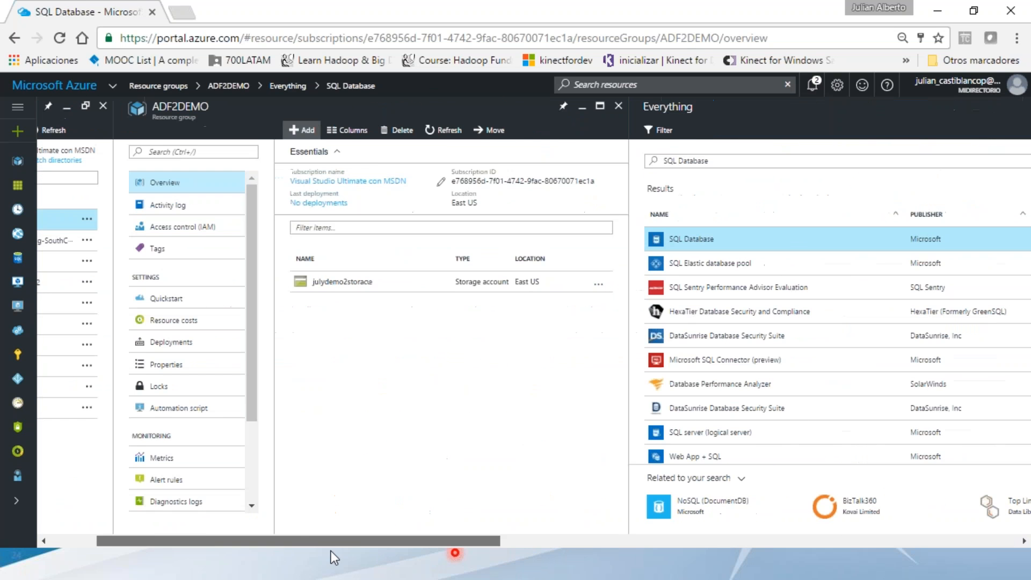
- Open julydemo2storage and create a private blob container named demo2
click(371, 290)
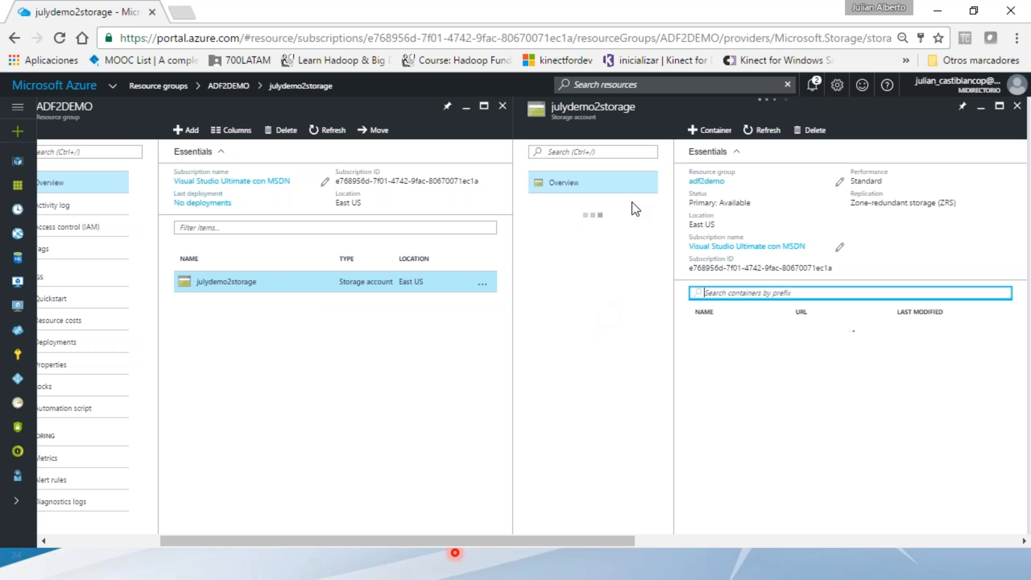
click(707, 132)
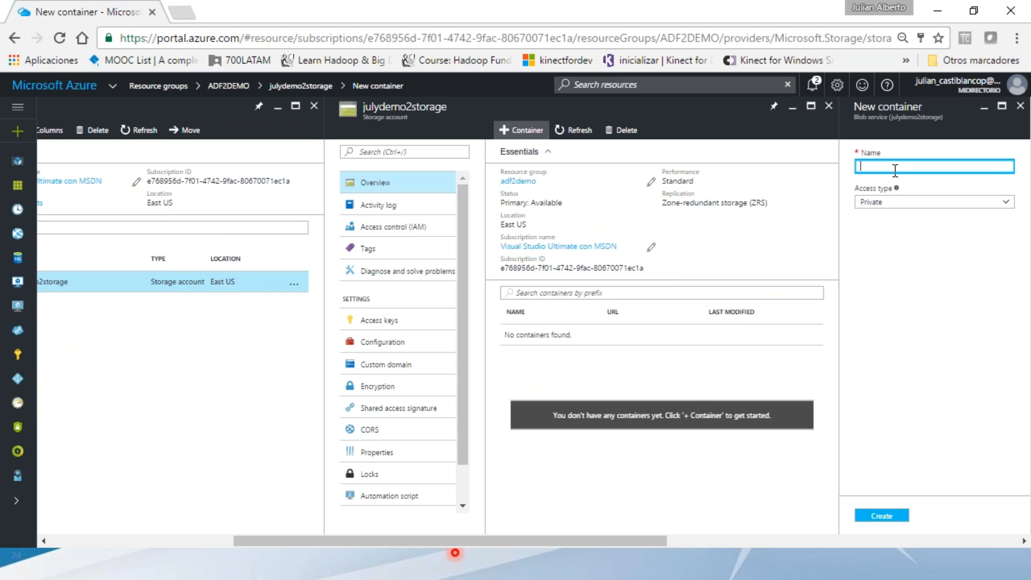
text(demo2)
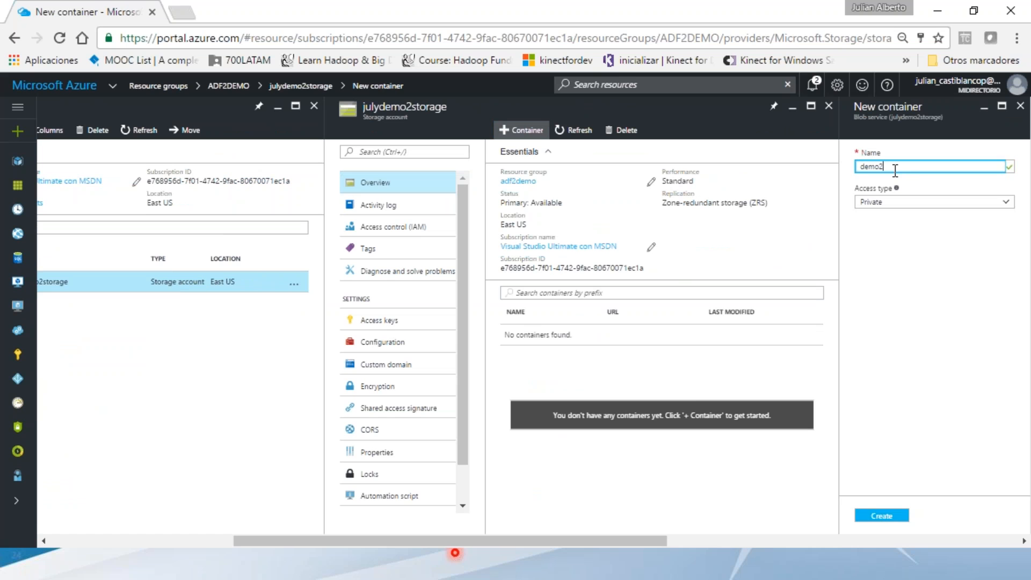
click(883, 516)
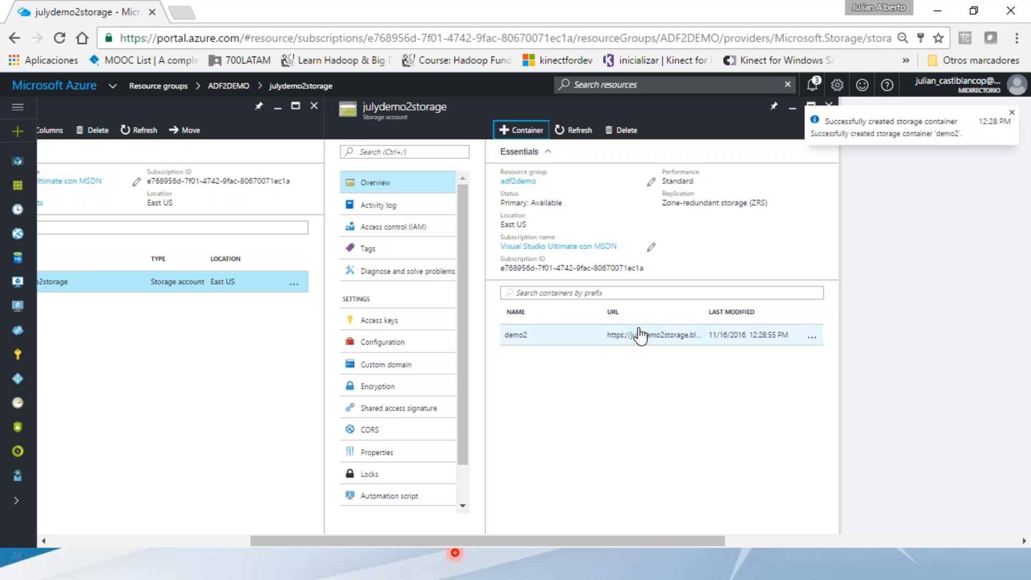
click(183, 11)
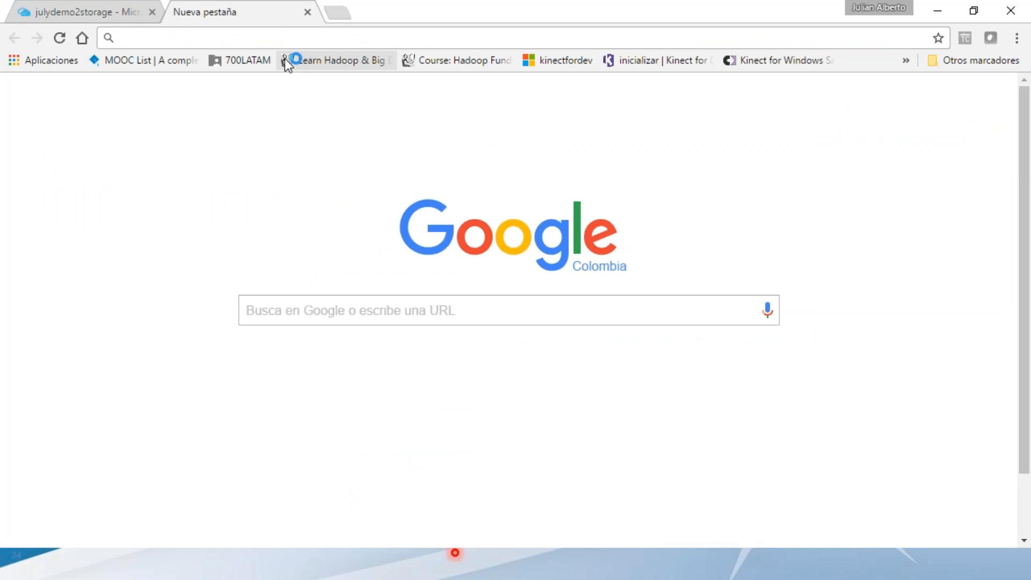
- Search Google for an Azure Storage Explorer download and open the Storage Explorer home page result
text(azr)
key(BackSpace)
text(u)
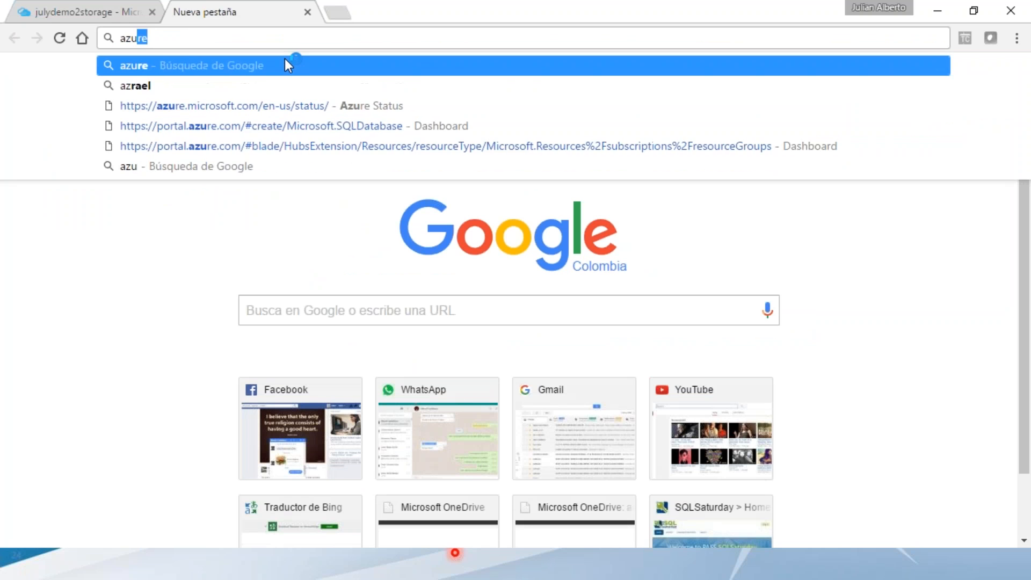
text(re)
key(End)
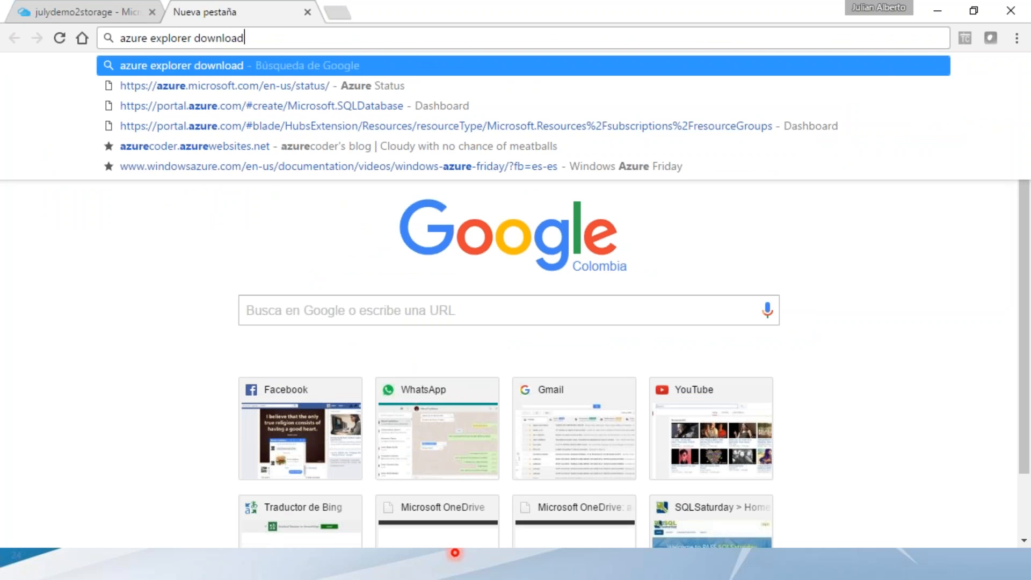
key(Down)
key(Return)
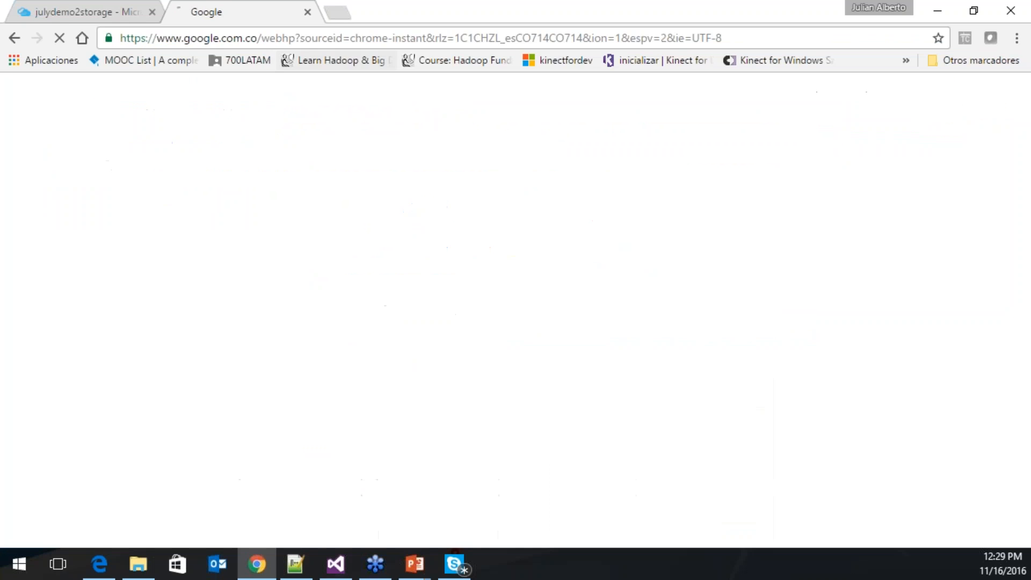
click(269, 222)
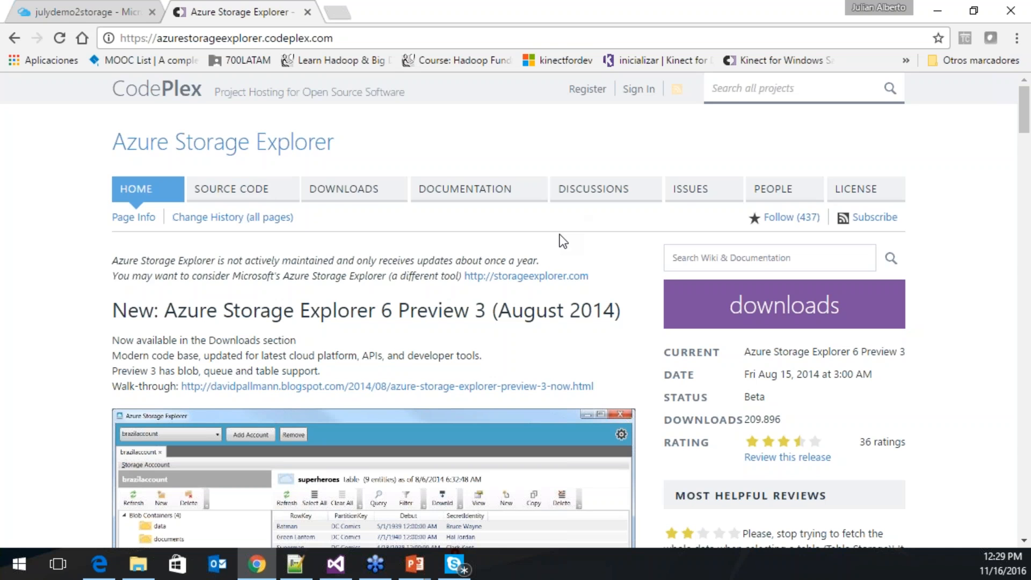
- Switch to the Microsoft Azure Storage Explorer result at storageexplorer.com and browse the download page
scroll(559, 237, down, 3)
scroll(351, 161, up, 1)
click(14, 38)
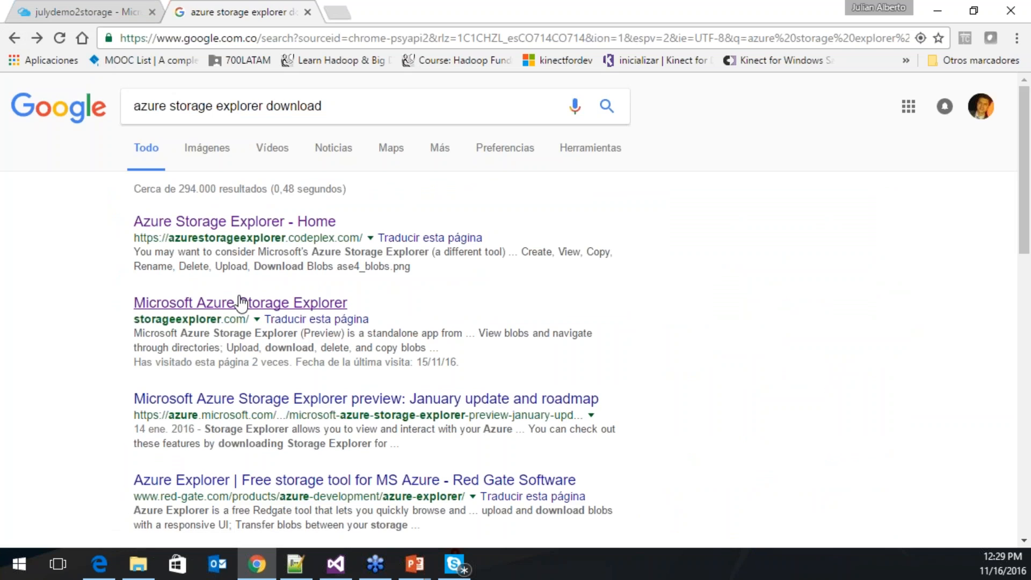
click(242, 302)
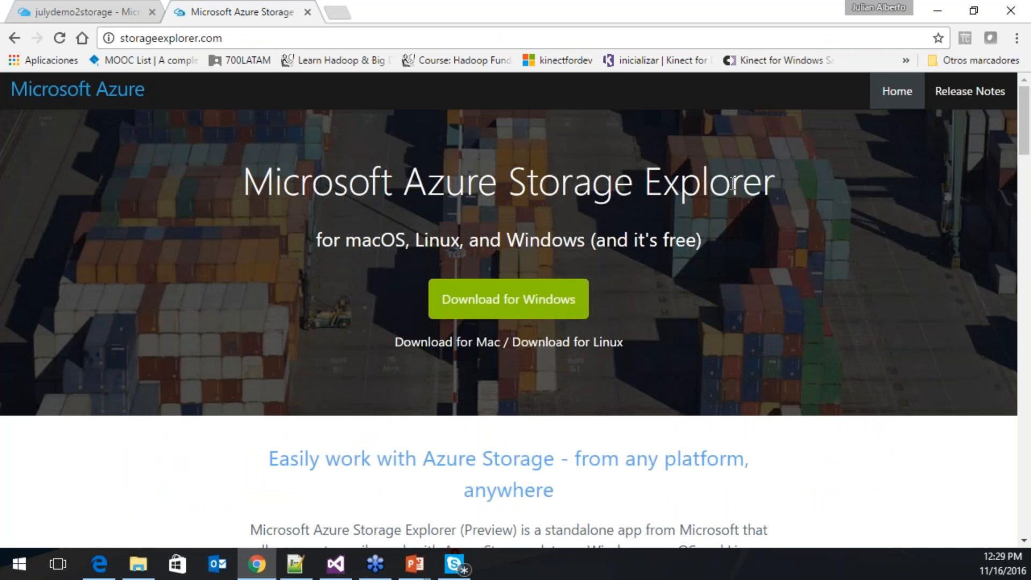
scroll(719, 253, down, 1)
scroll(717, 259, down, 4)
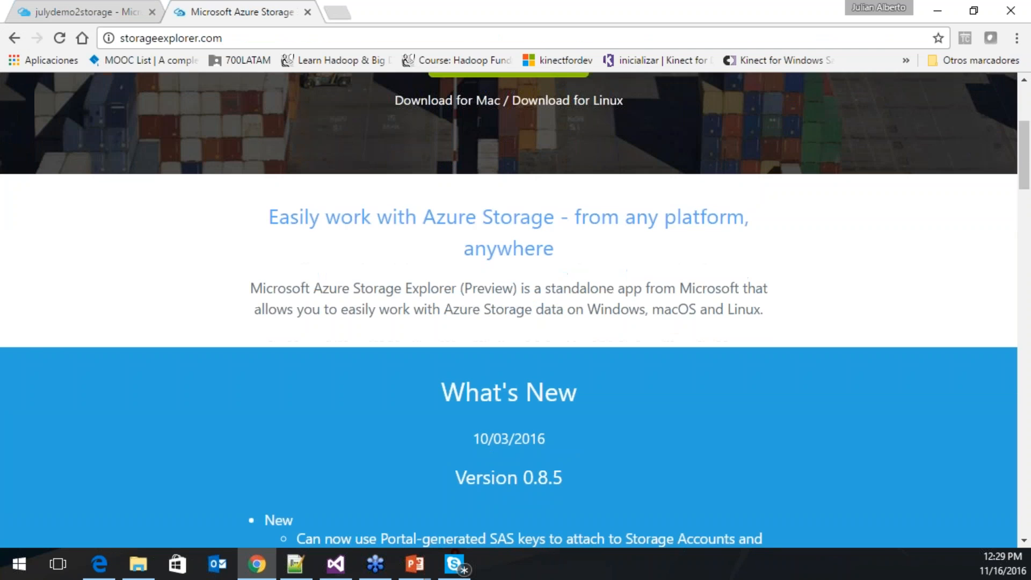
scroll(549, 410, down, 3)
scroll(549, 410, up, 3)
scroll(517, 156, up, 3)
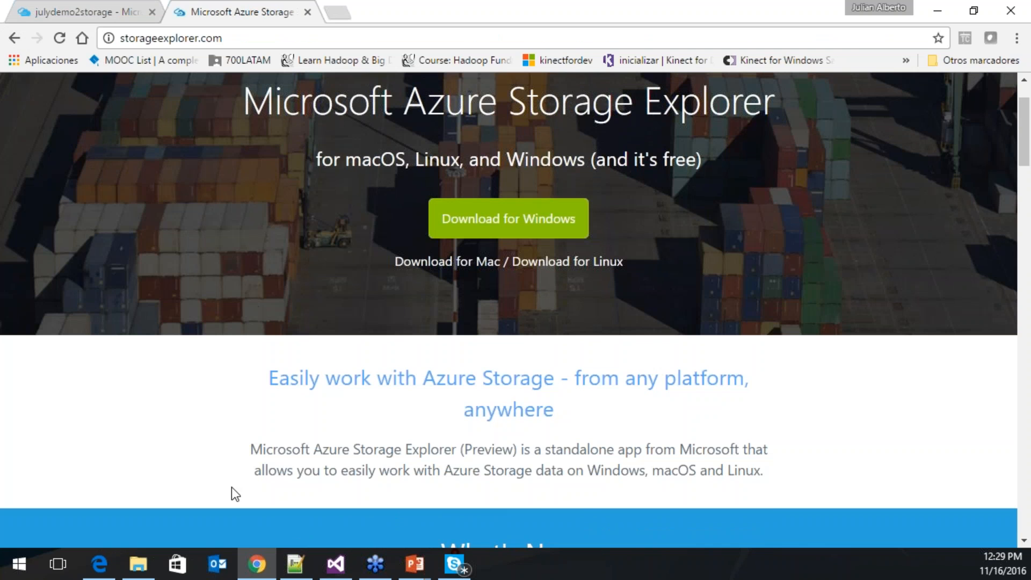
click(19, 562)
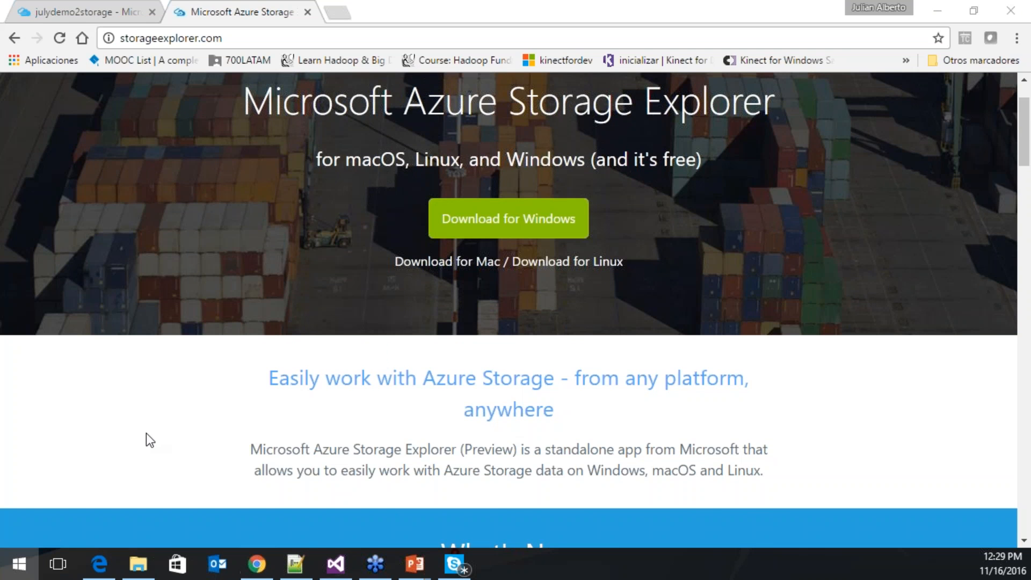
- Launch Azure Storage Explorer from the Start search and open the Connect to Azure Storage dialog
text(azure)
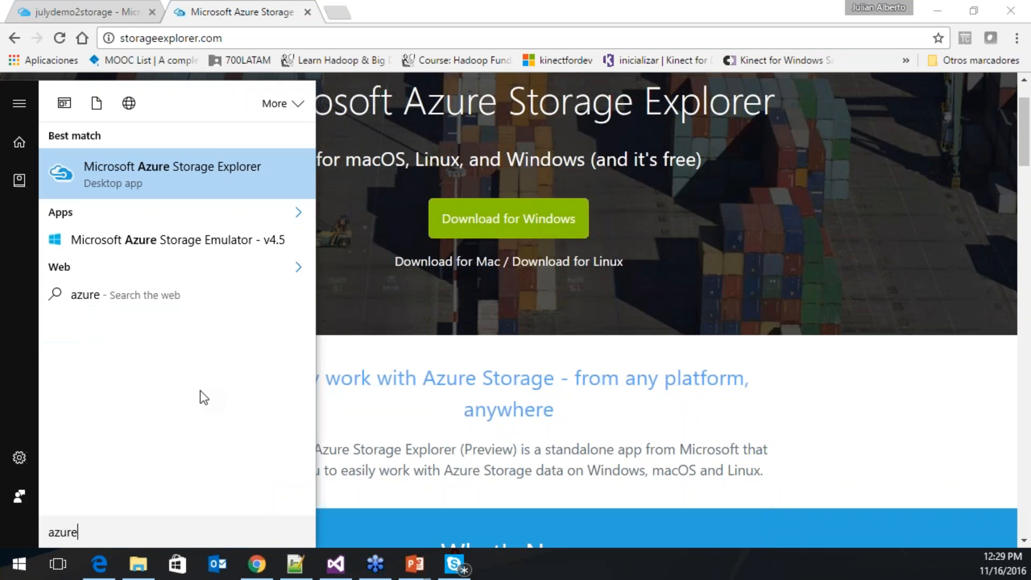
click(186, 182)
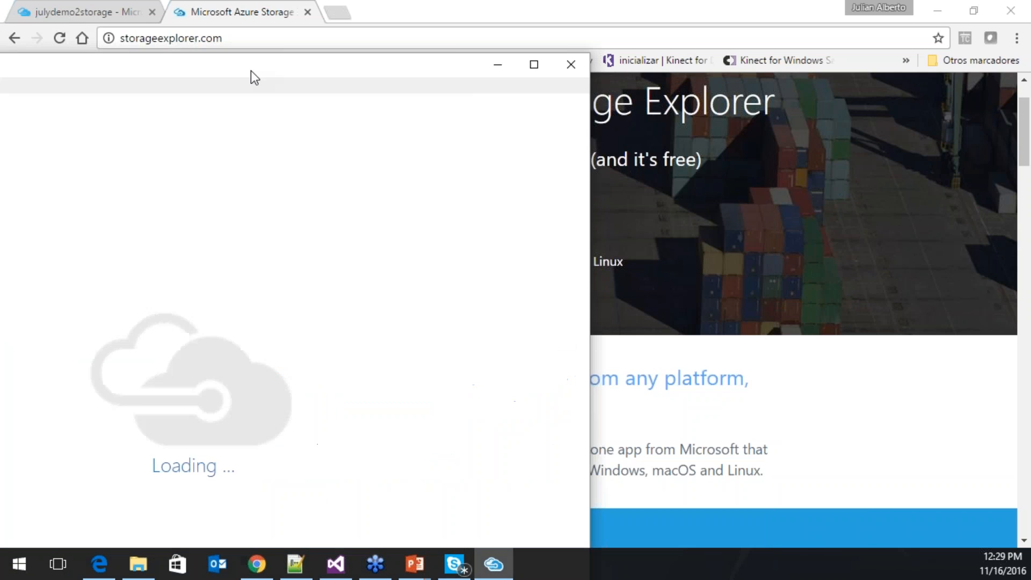
drag(253, 75, 553, 87)
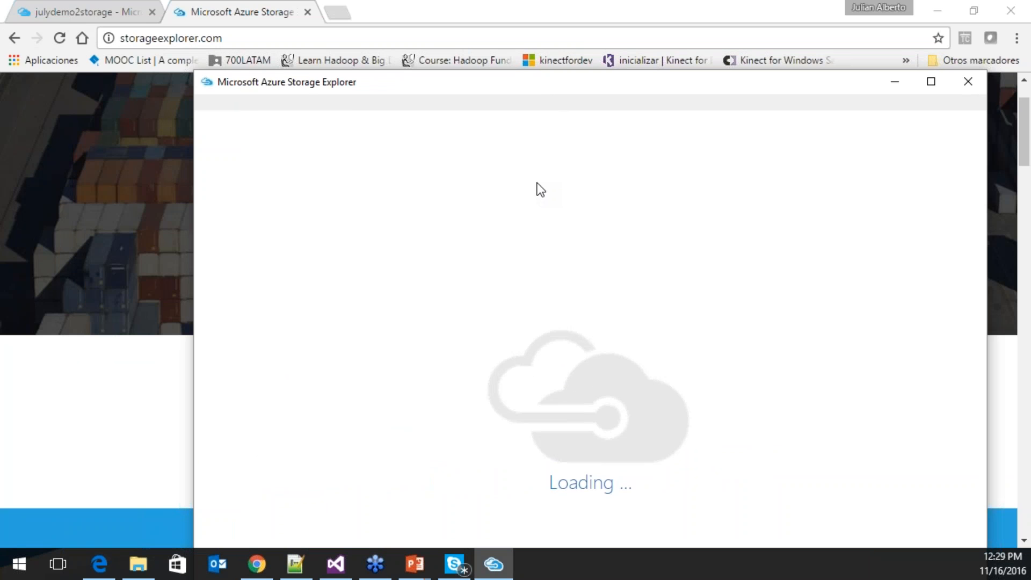
click(74, 9)
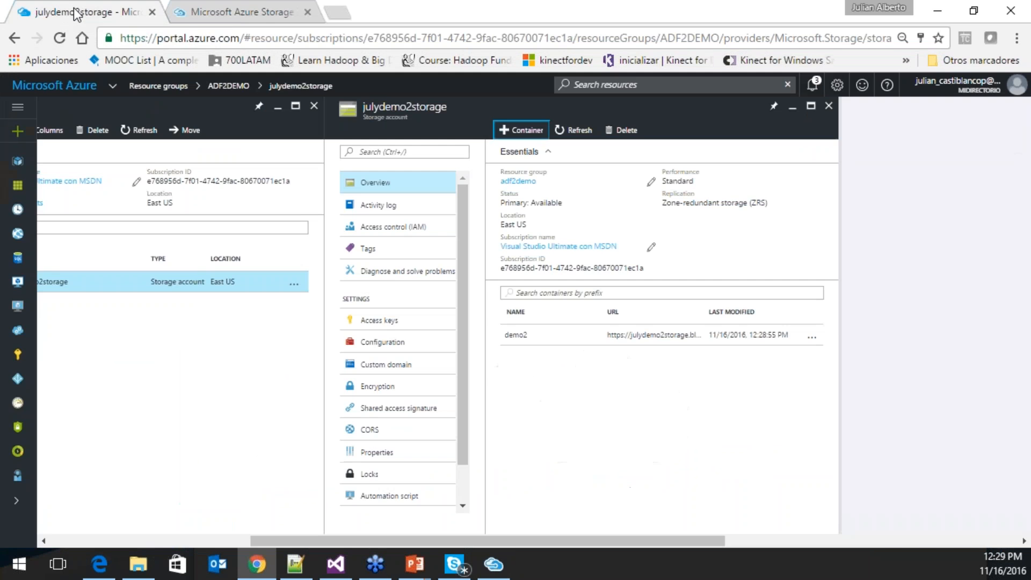
click(493, 564)
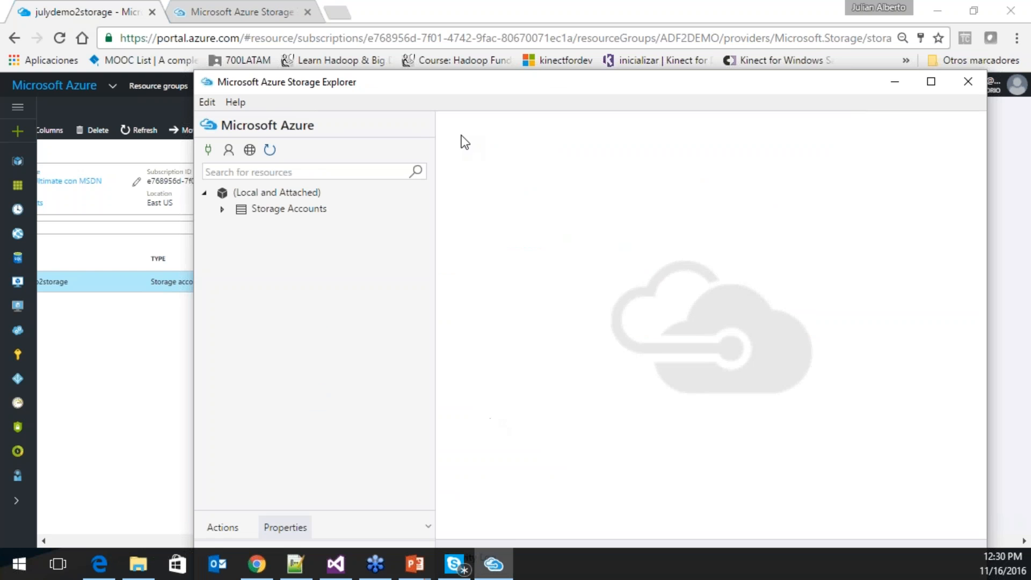
drag(368, 91, 395, 124)
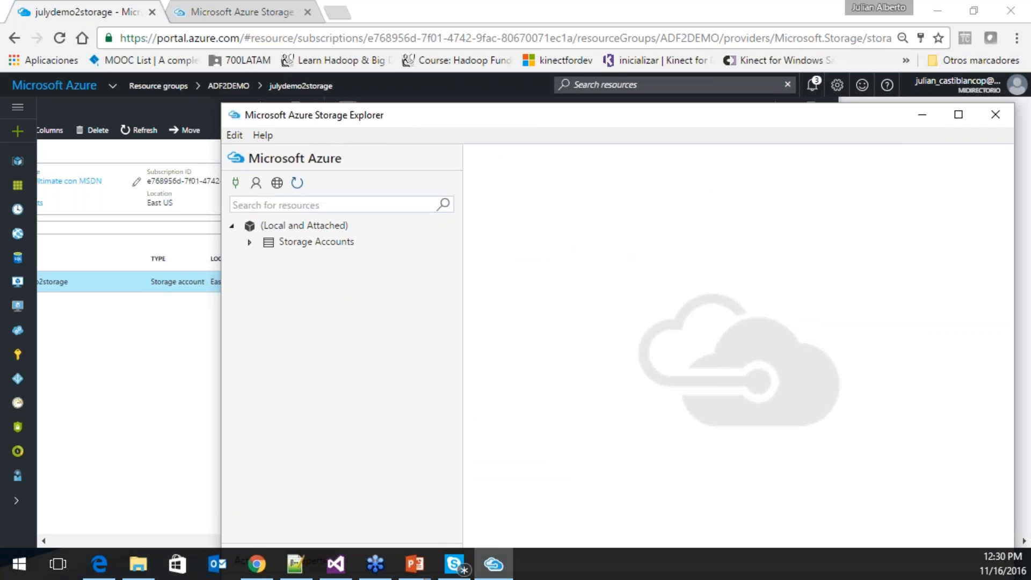
click(236, 183)
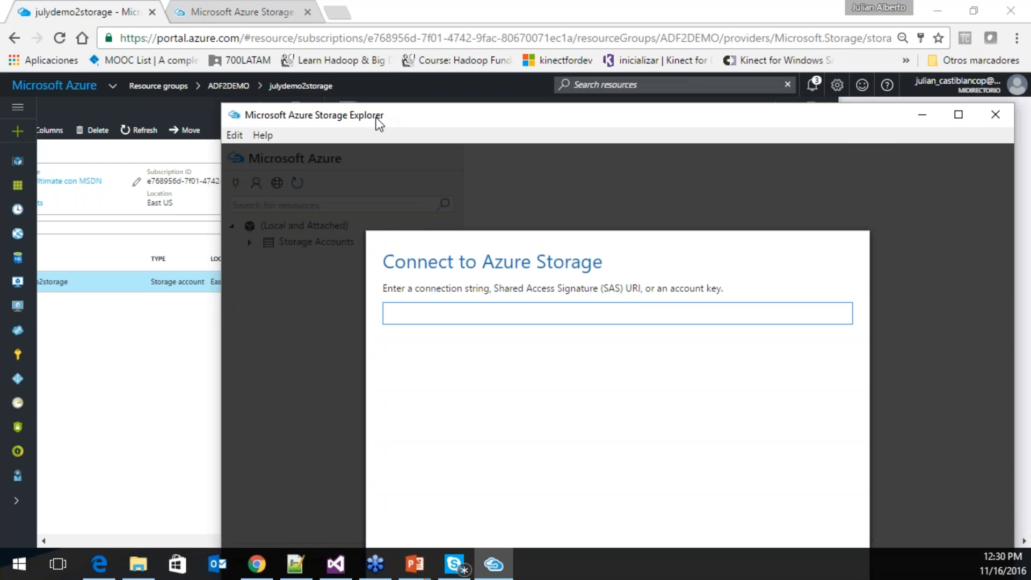
- Look up the julydemo2storage account in the portal and enter its name in the connect dialog
click(147, 360)
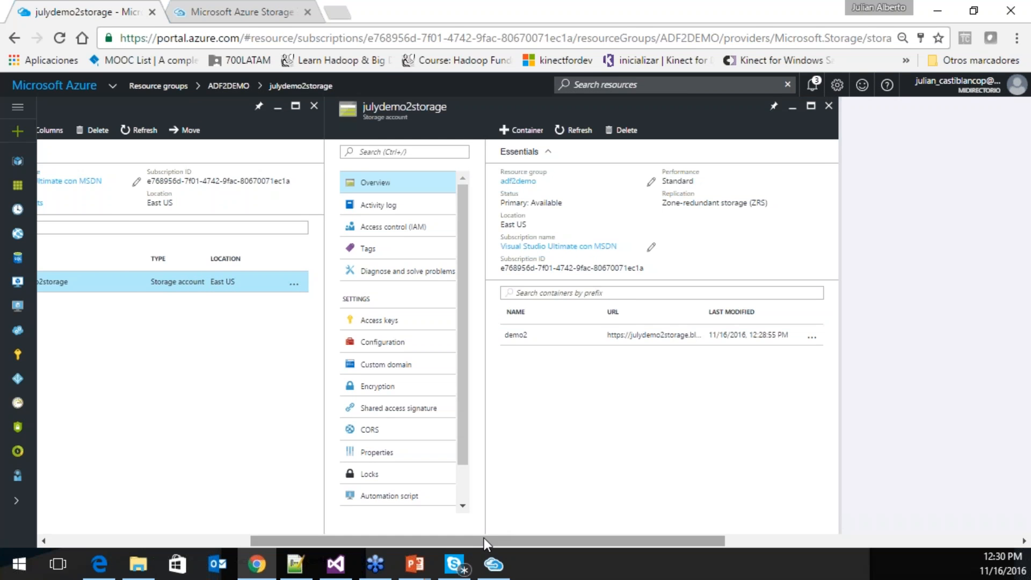
drag(484, 538, 414, 536)
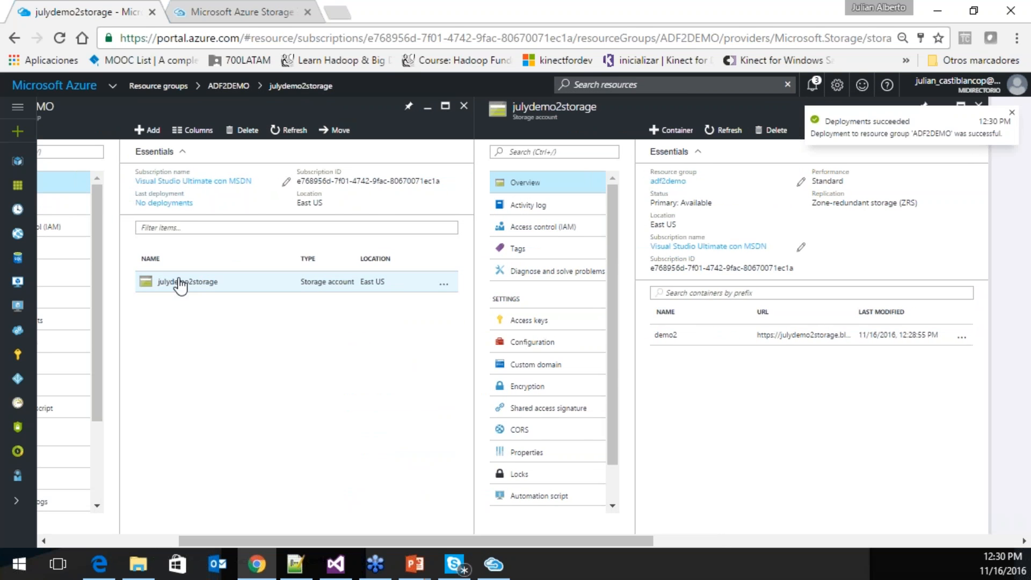
click(203, 292)
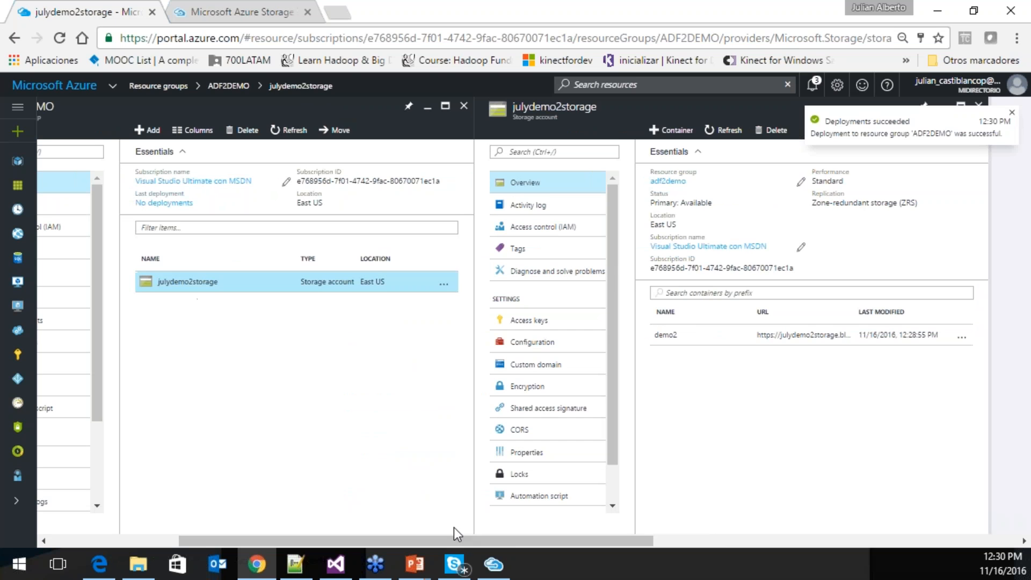
click(493, 563)
text(jul)
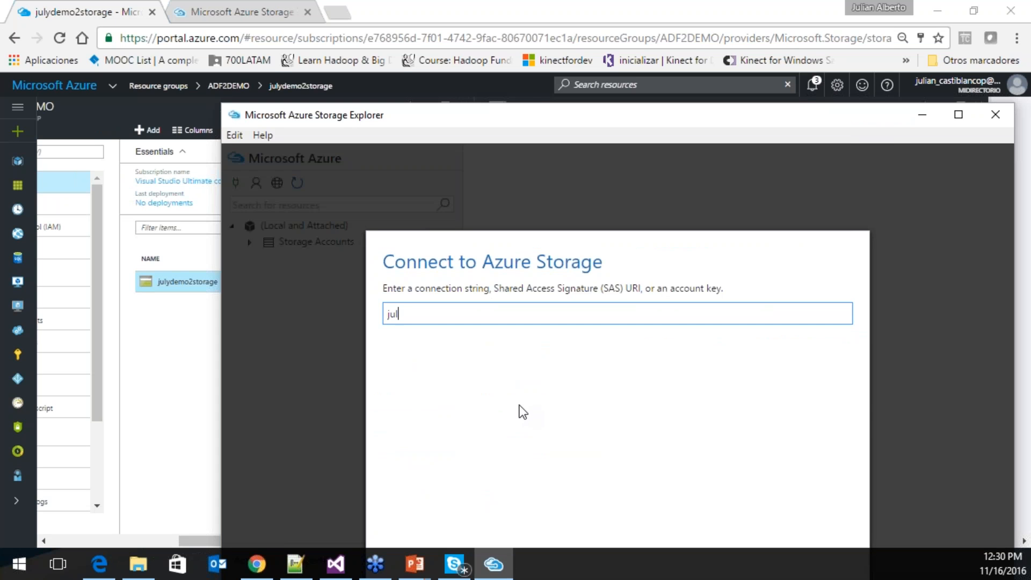
text(ydemo2storage)
- Choose the account name and key method and move julydemo2storage into the Account name field
drag(591, 117, 593, 31)
click(679, 510)
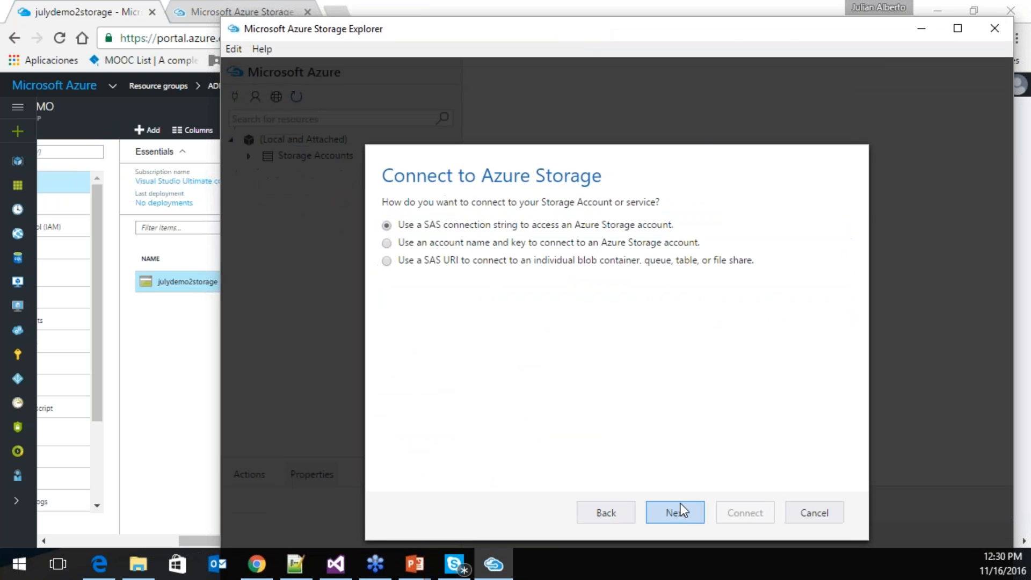
click(503, 247)
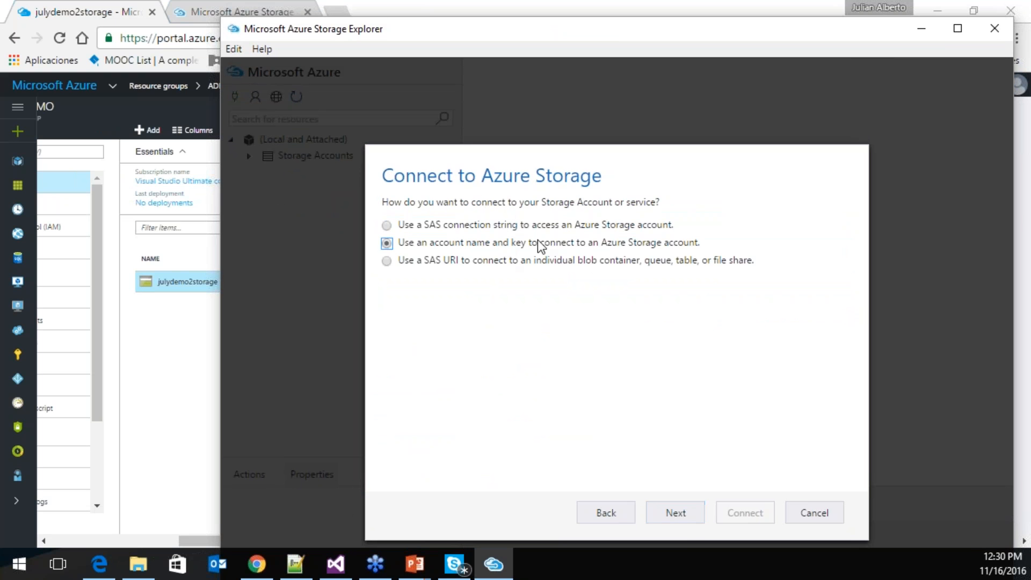
click(675, 513)
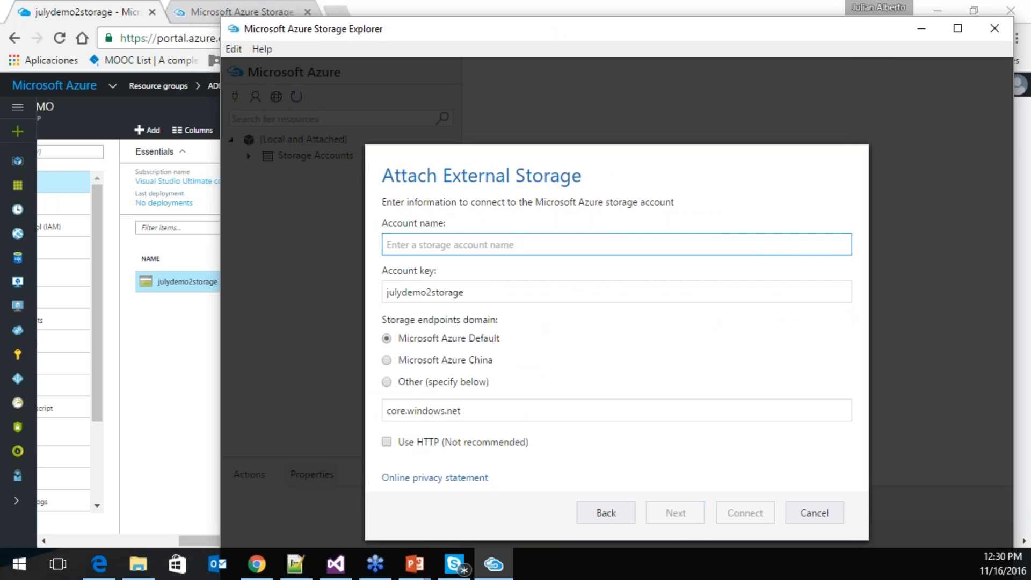
drag(466, 291, 434, 264)
key(ctrl+x)
click(435, 244)
key(ctrl+v)
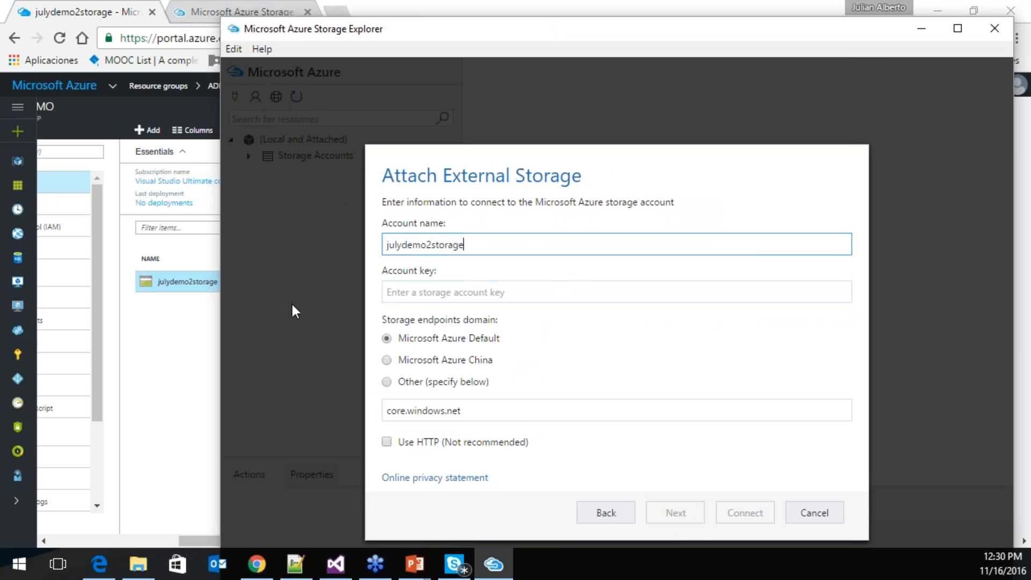
- Copy key1 from the portal's Access keys, paste it as the account key, and connect
click(179, 336)
click(514, 322)
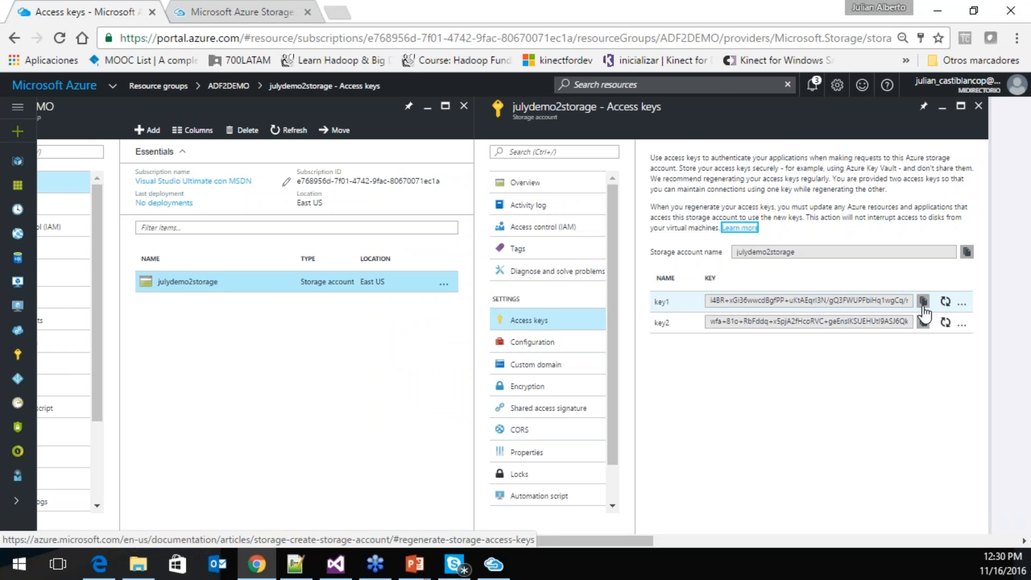
click(922, 304)
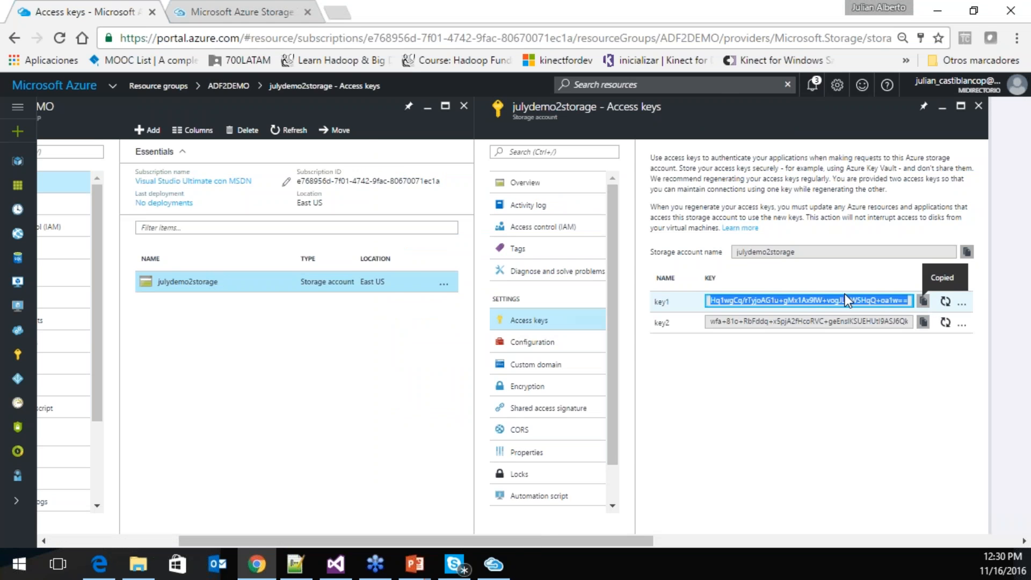
key(alt+Tab)
click(465, 291)
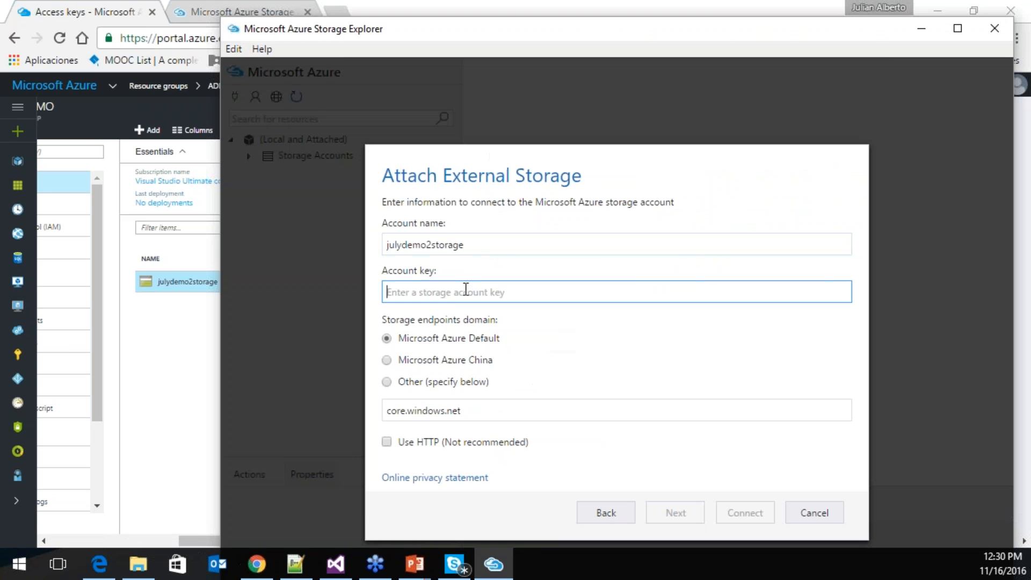
key(ctrl+v)
click(662, 514)
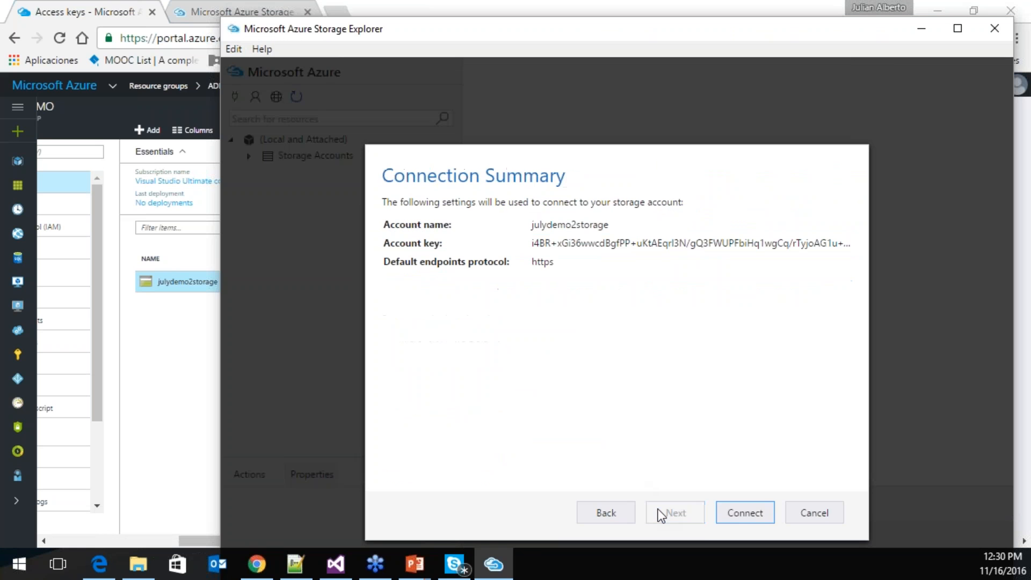
click(728, 516)
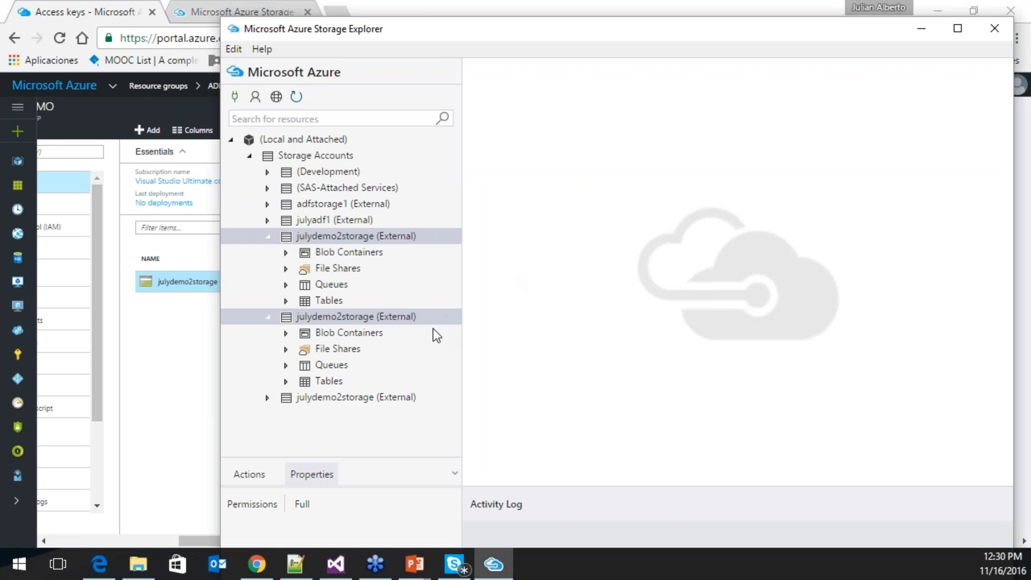
- Detach the julyadf1 (External) storage account, confirming with Yes
right_click(302, 224)
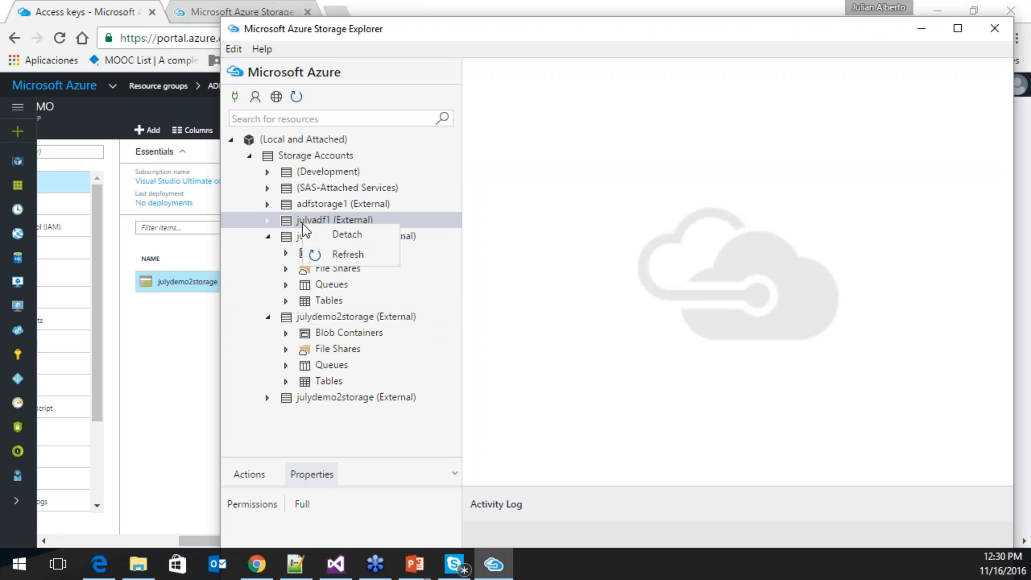
click(337, 240)
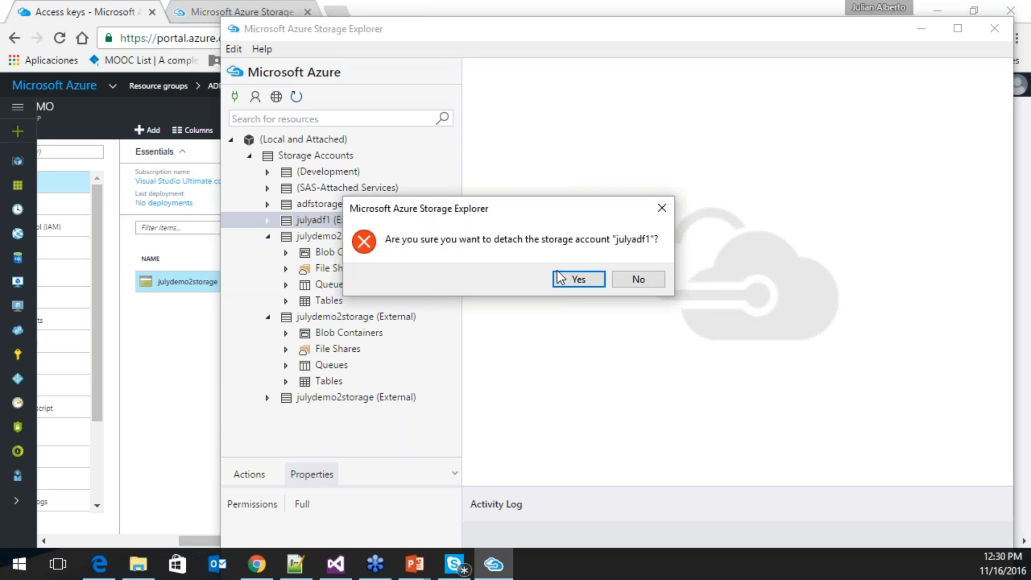
click(569, 276)
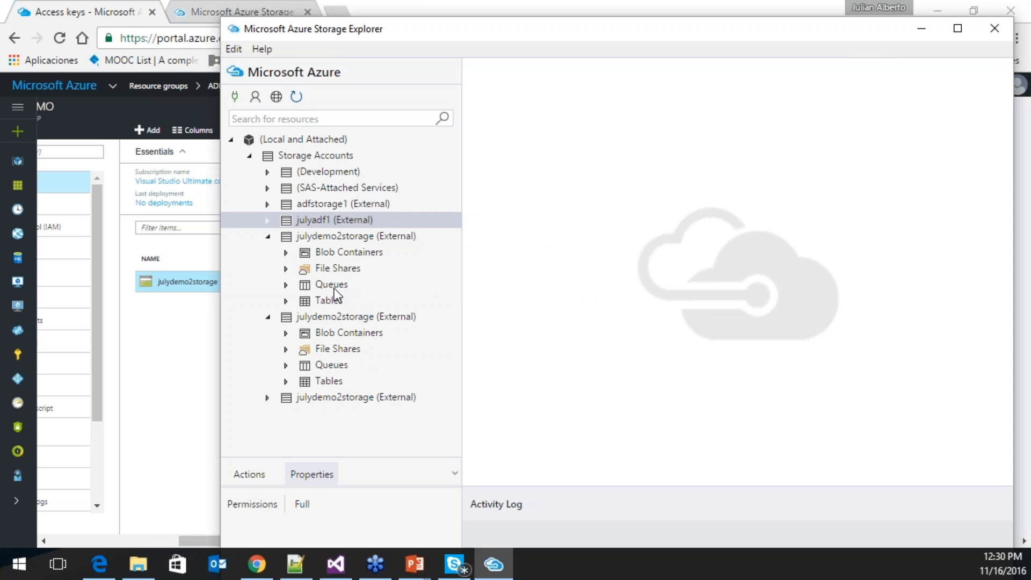
drag(412, 40, 387, 35)
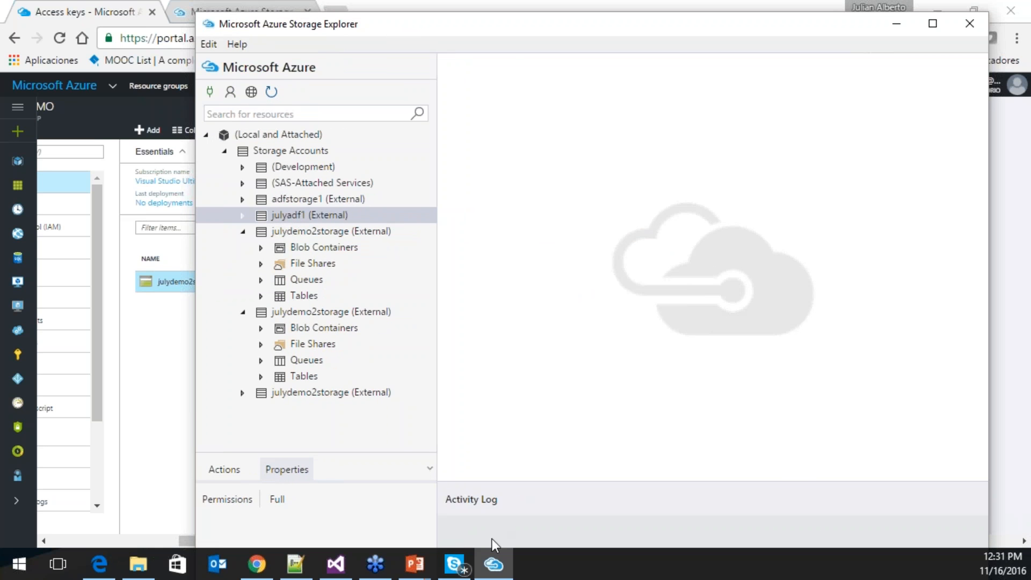
click(491, 558)
click(491, 559)
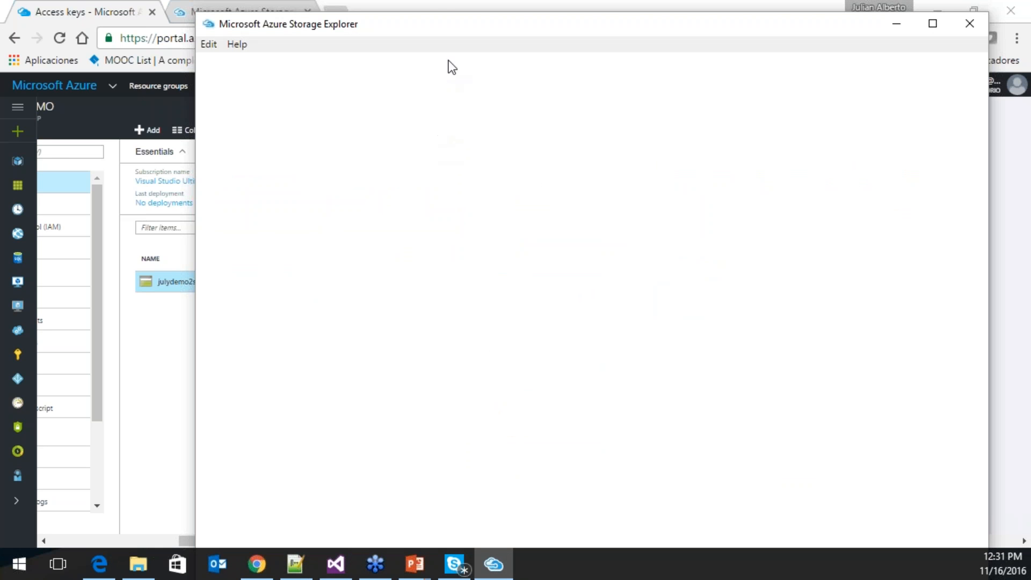
- Rearrange the windows and select the key1 value on the Access keys blade
drag(426, 15, 421, 50)
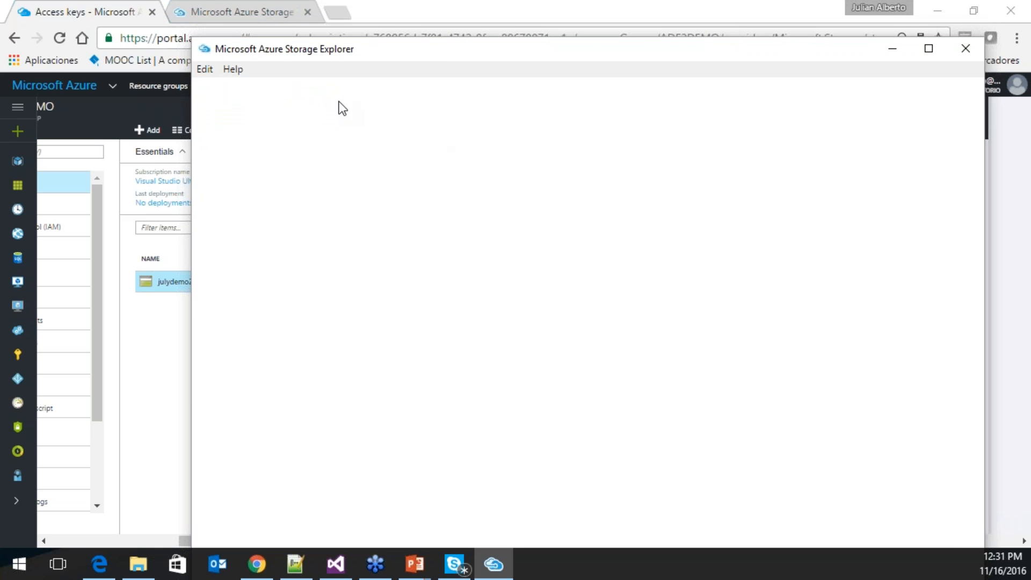
click(206, 69)
click(206, 69)
drag(752, 54, 777, 92)
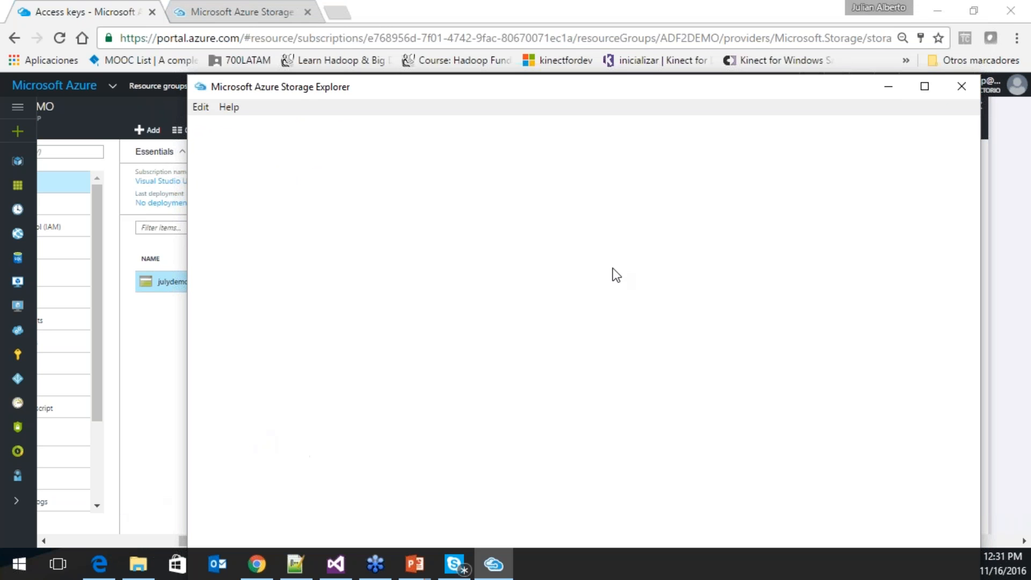
click(578, 5)
click(782, 301)
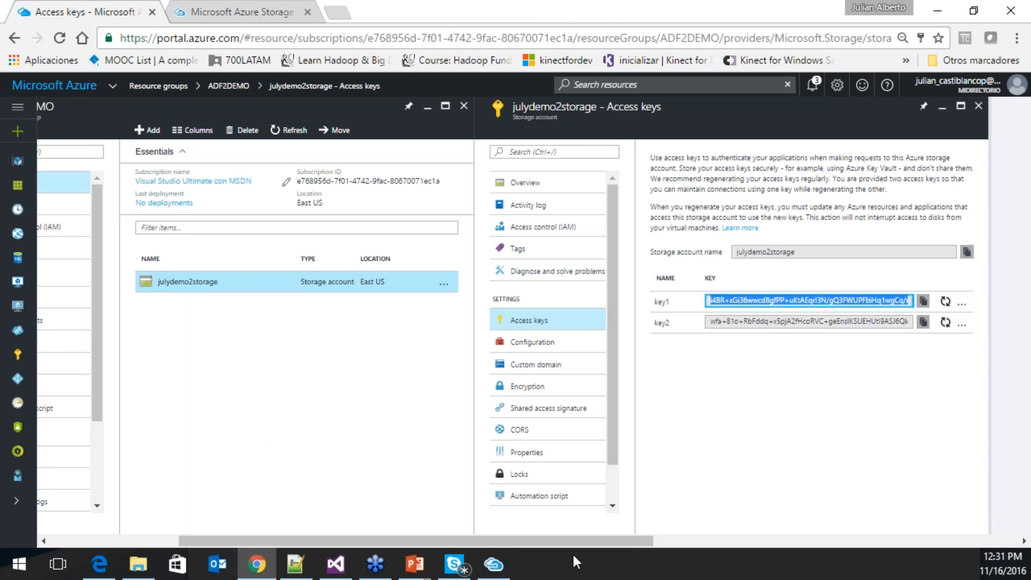
- Check the deployment notifications and refresh the ADF2DEMO resource group's resource list
click(493, 564)
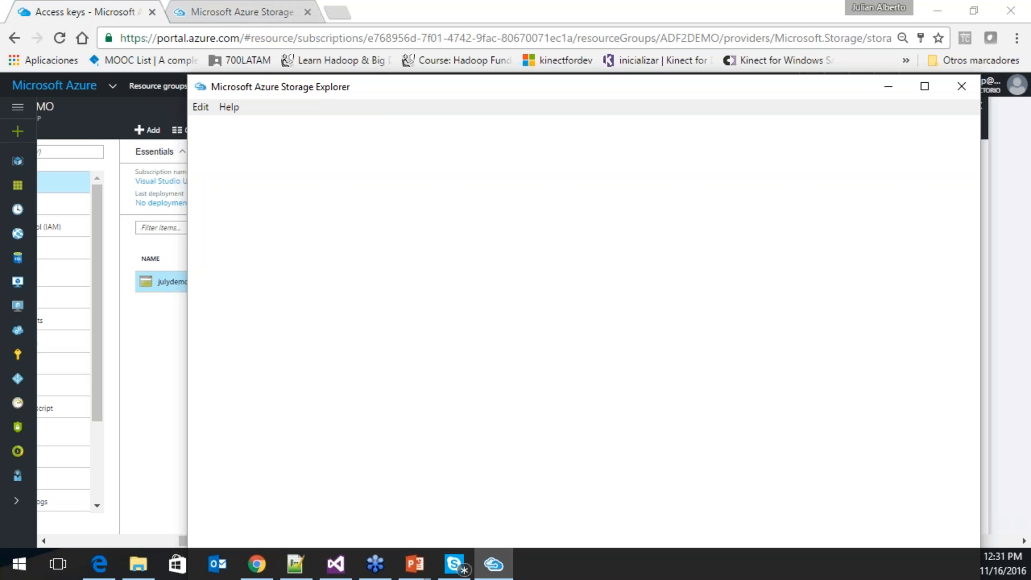
click(99, 12)
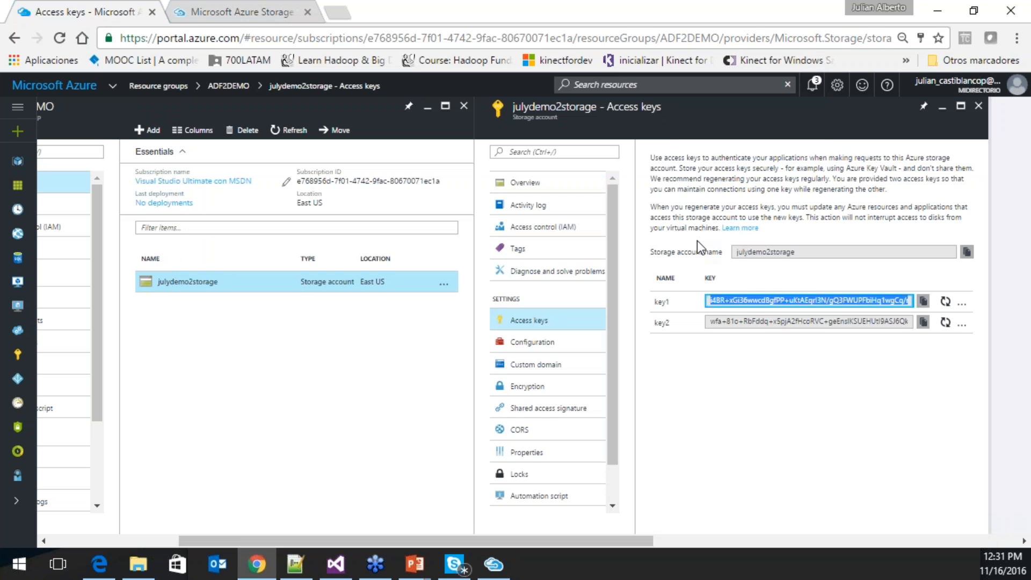
click(813, 87)
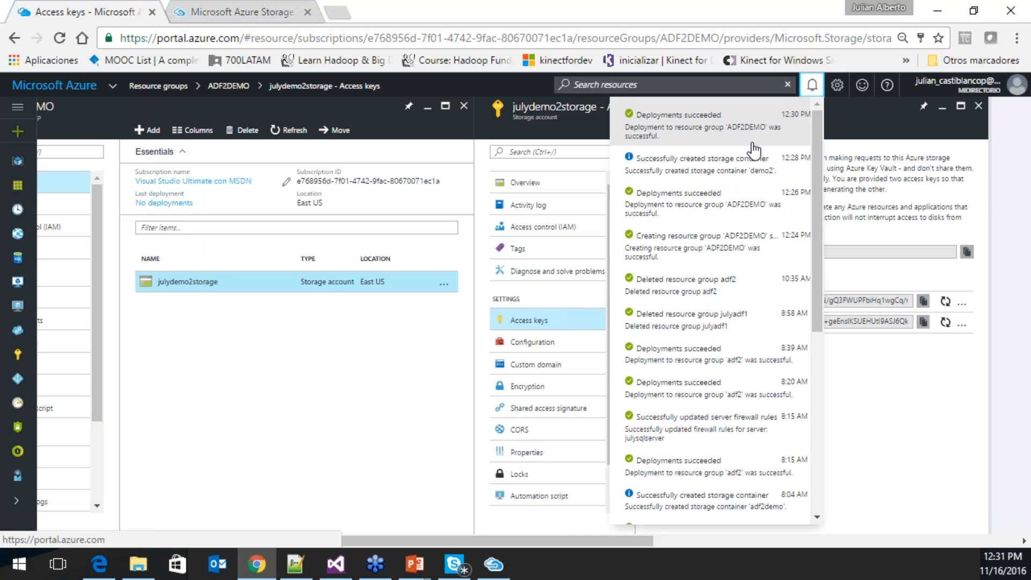
click(179, 386)
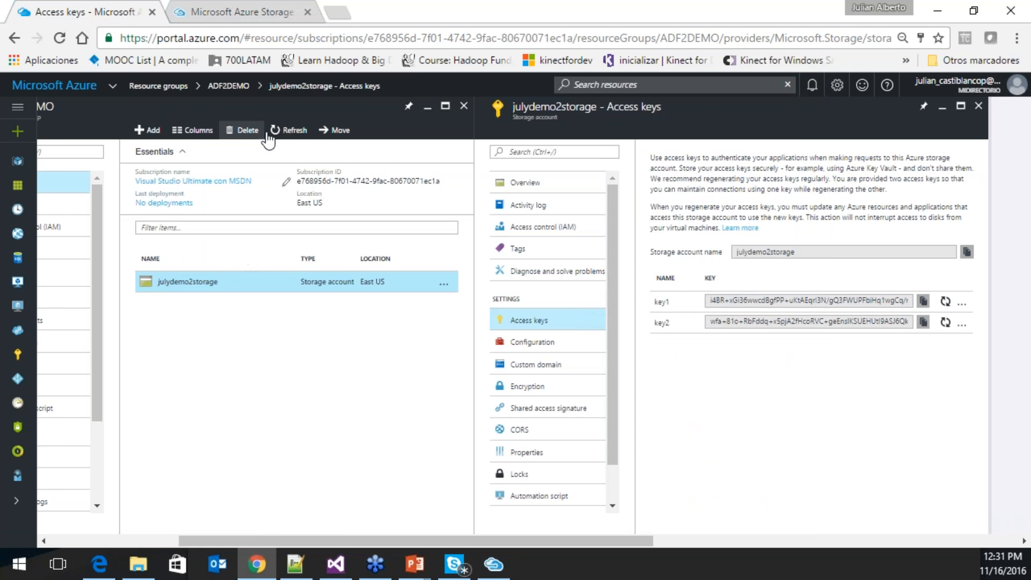
click(285, 139)
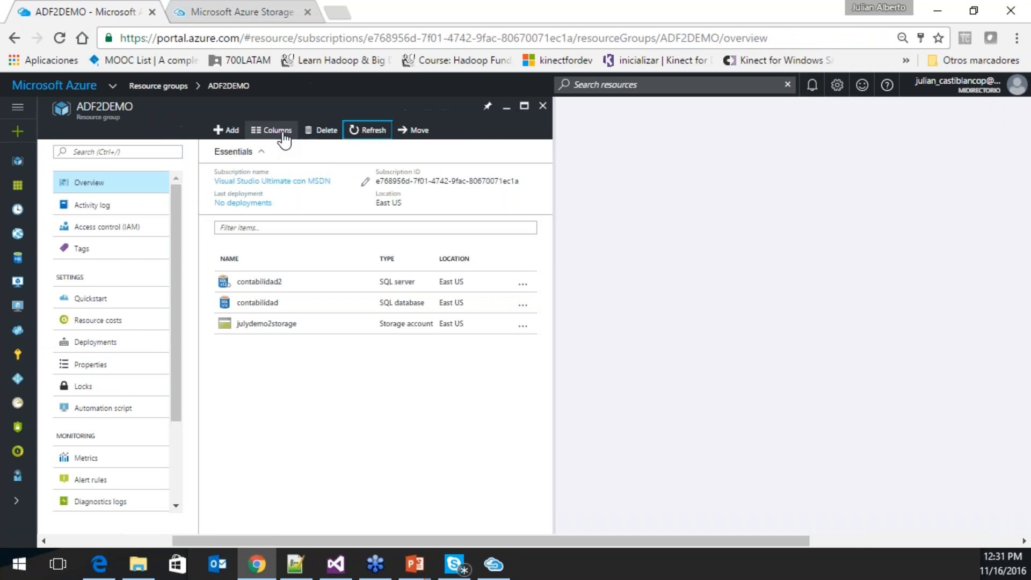
- Open the contabilidad SQL database, then follow its server link to contabilidad2
click(303, 283)
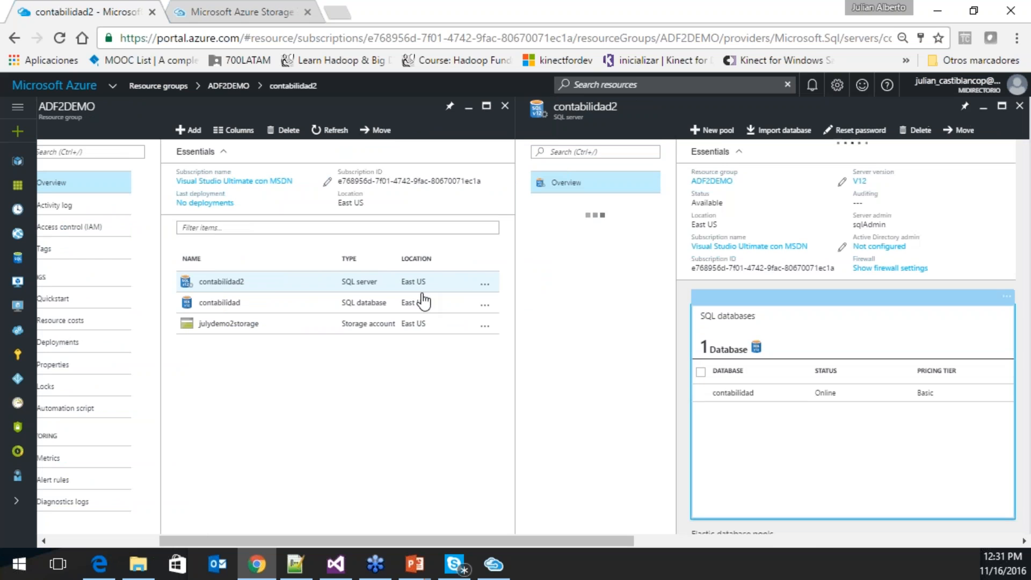
click(347, 302)
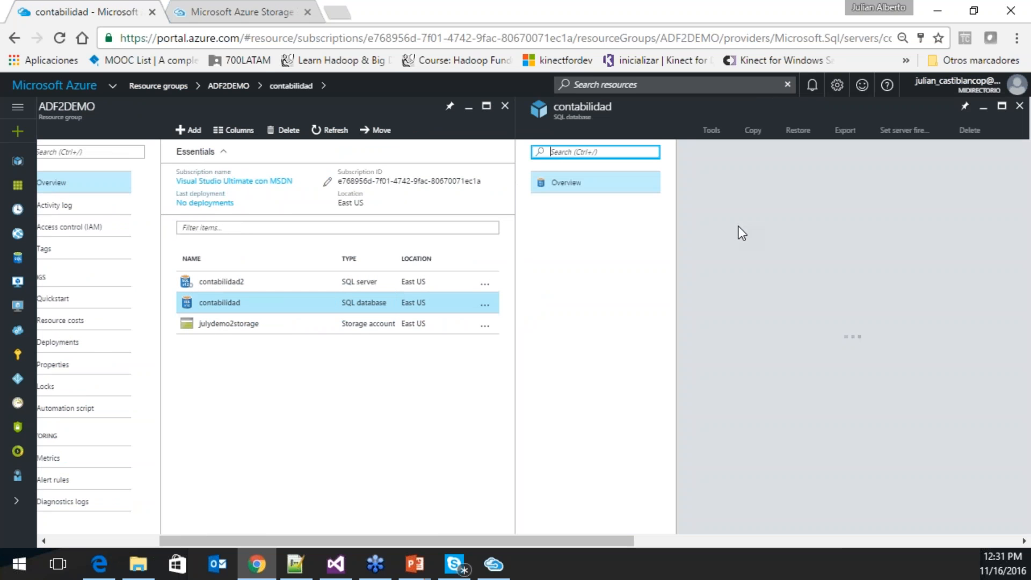
drag(584, 543, 759, 540)
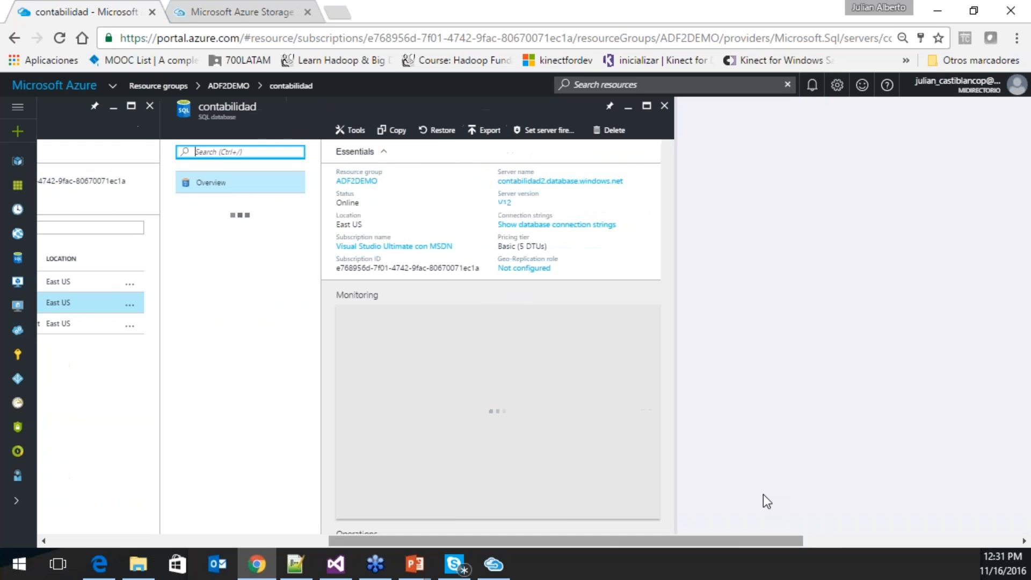
click(542, 183)
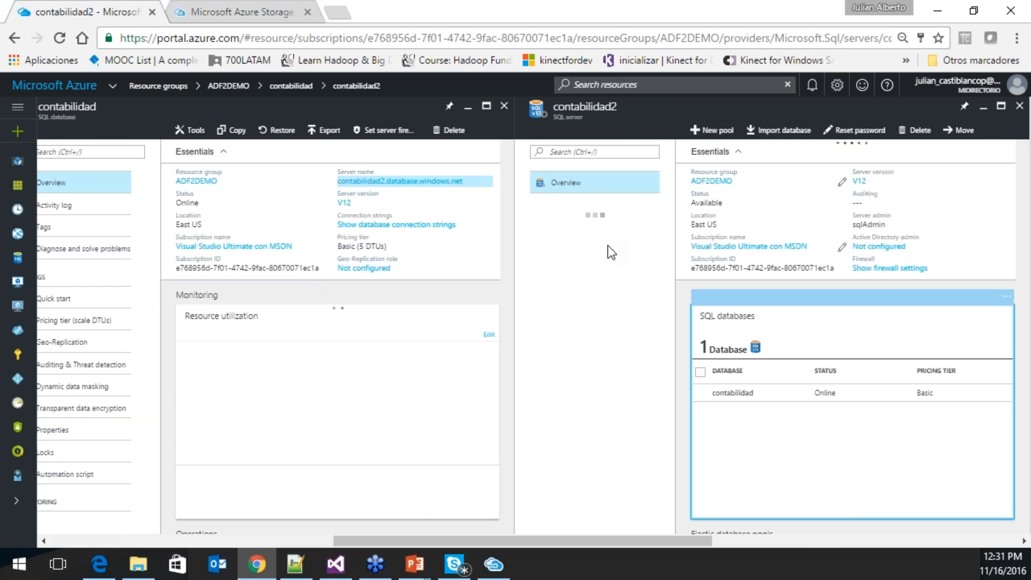
- Add this machine's client IP as a firewall rule on contabilidad2 and save it
click(594, 348)
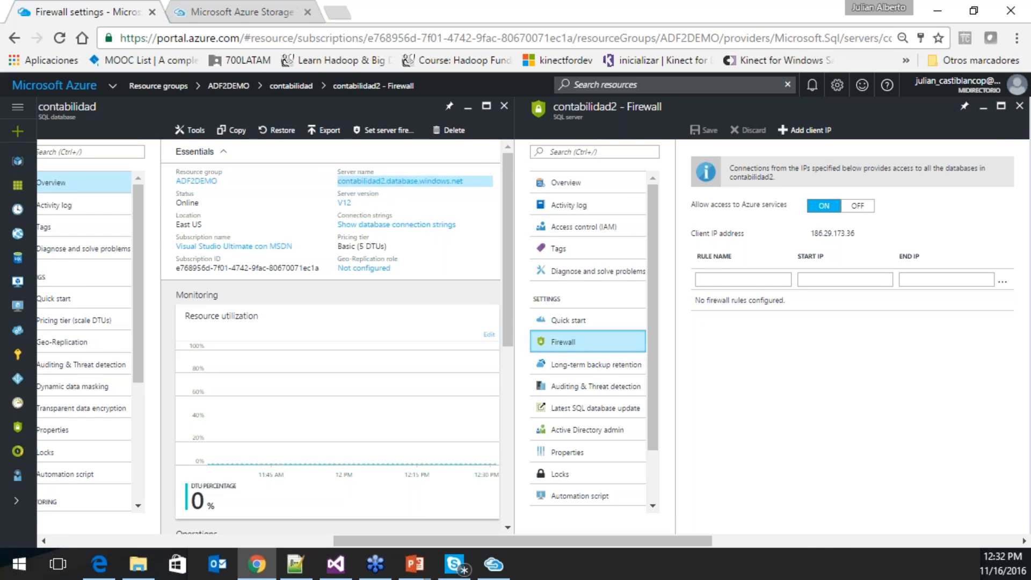
drag(659, 544, 775, 545)
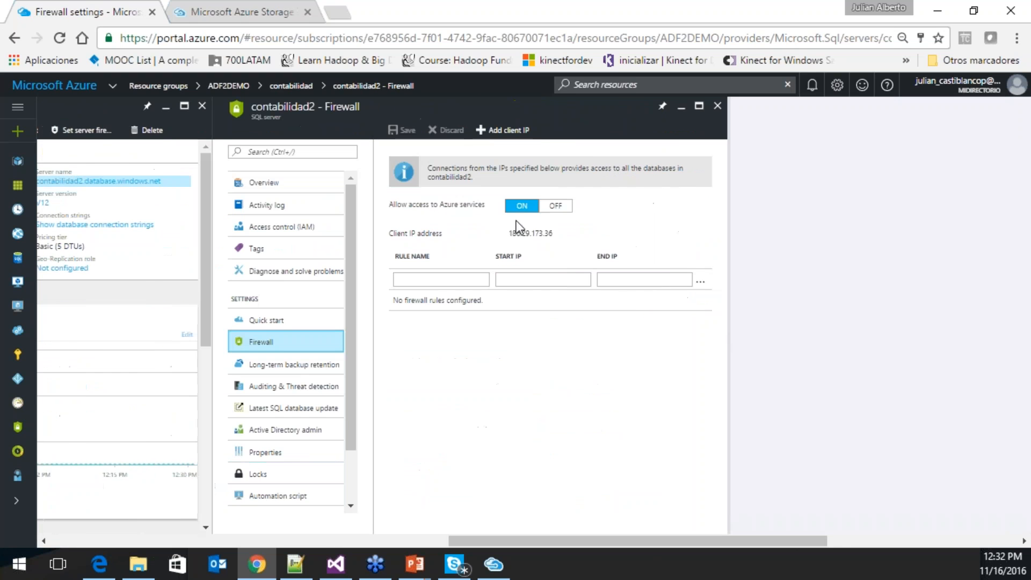
drag(508, 233, 566, 231)
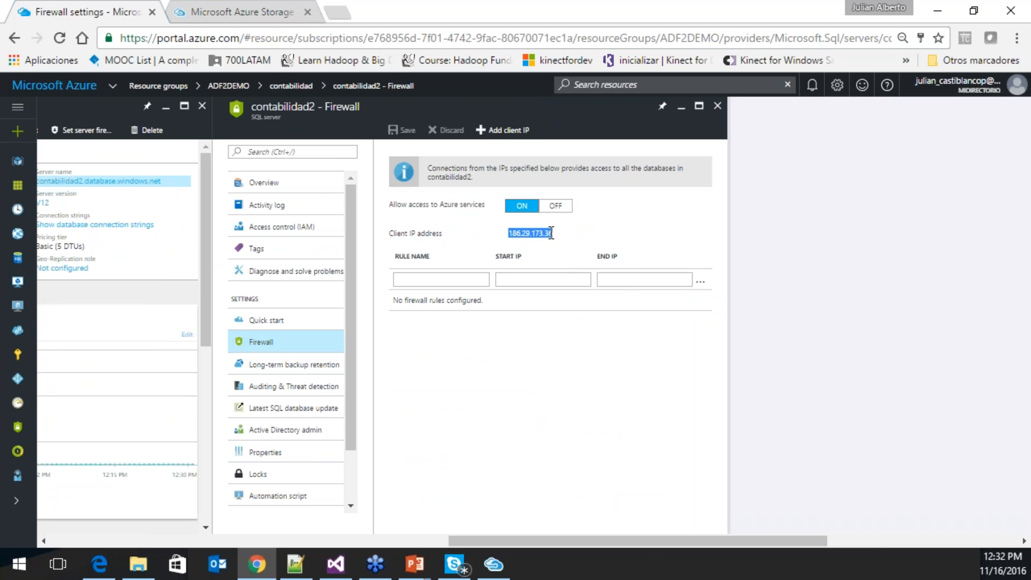
click(502, 130)
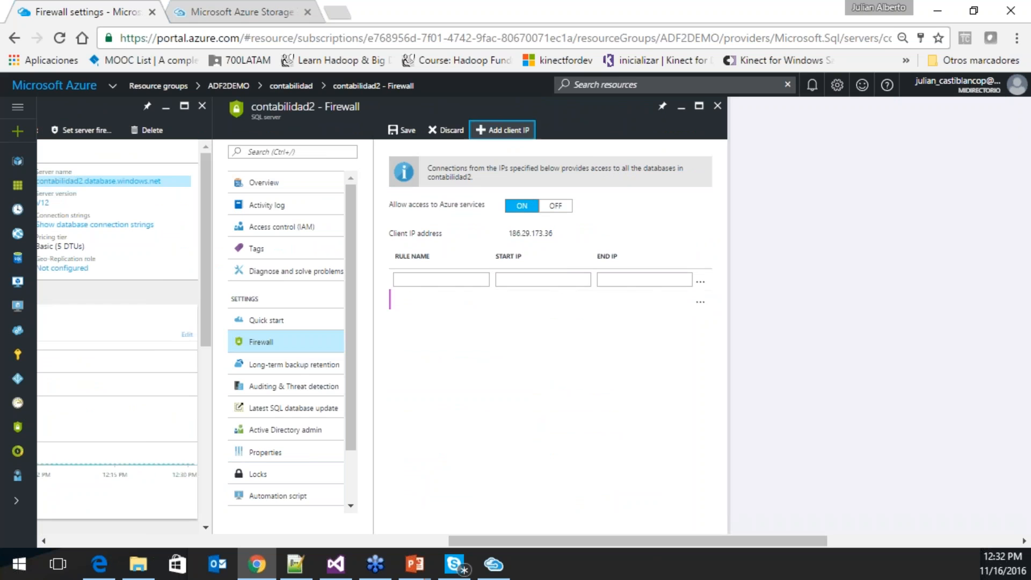
double_click(465, 299)
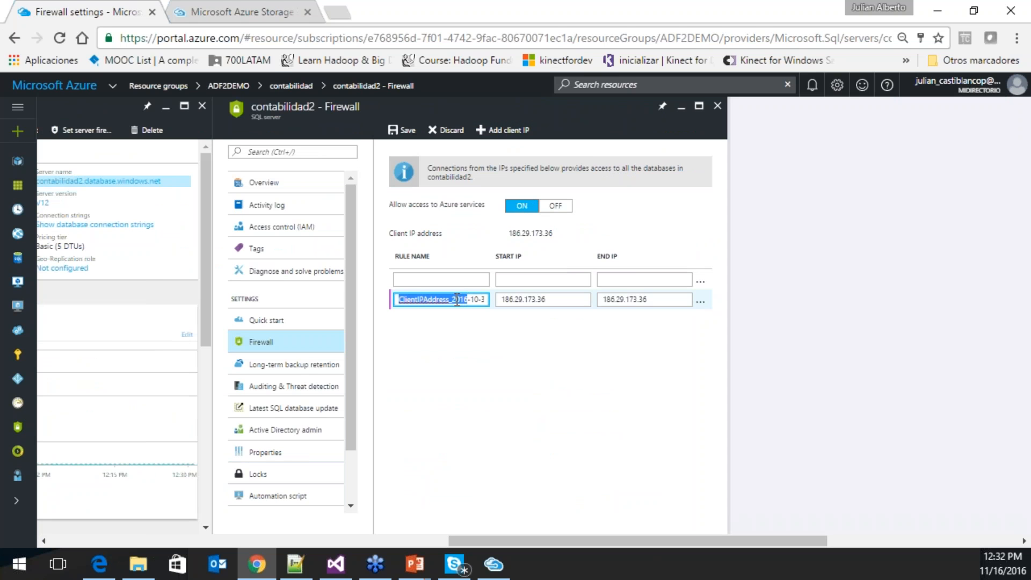
click(457, 299)
click(498, 375)
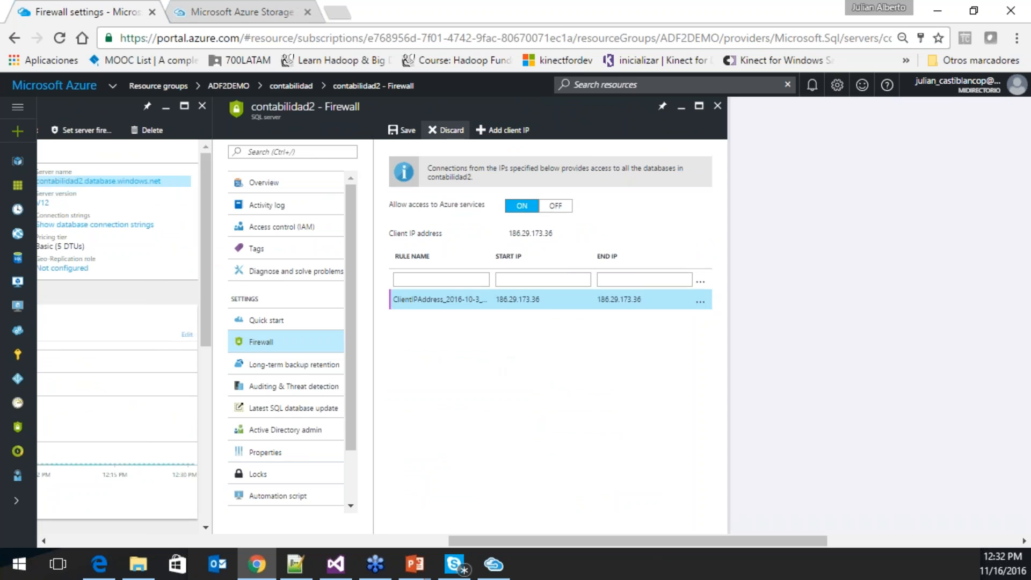
click(401, 129)
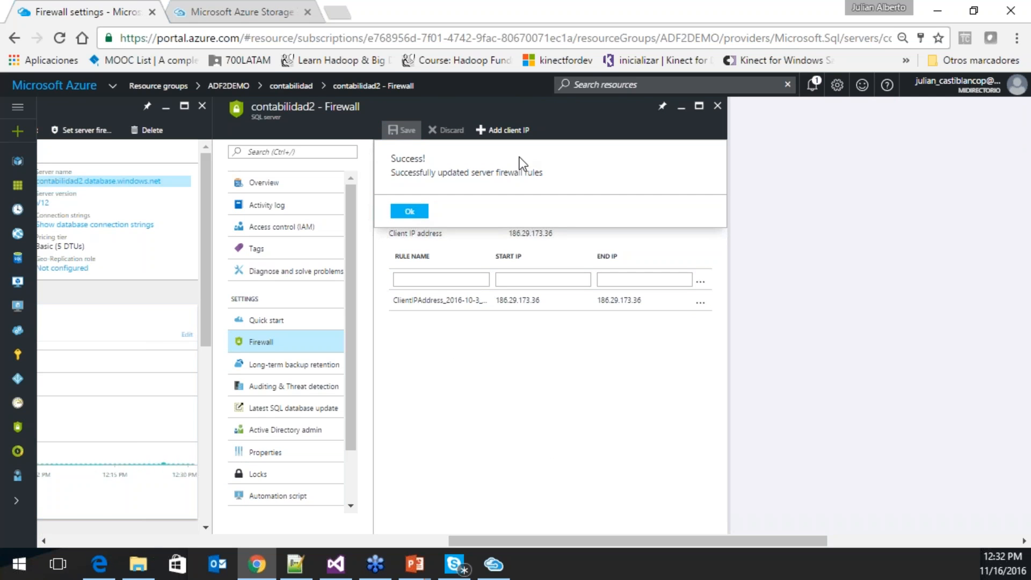
click(406, 214)
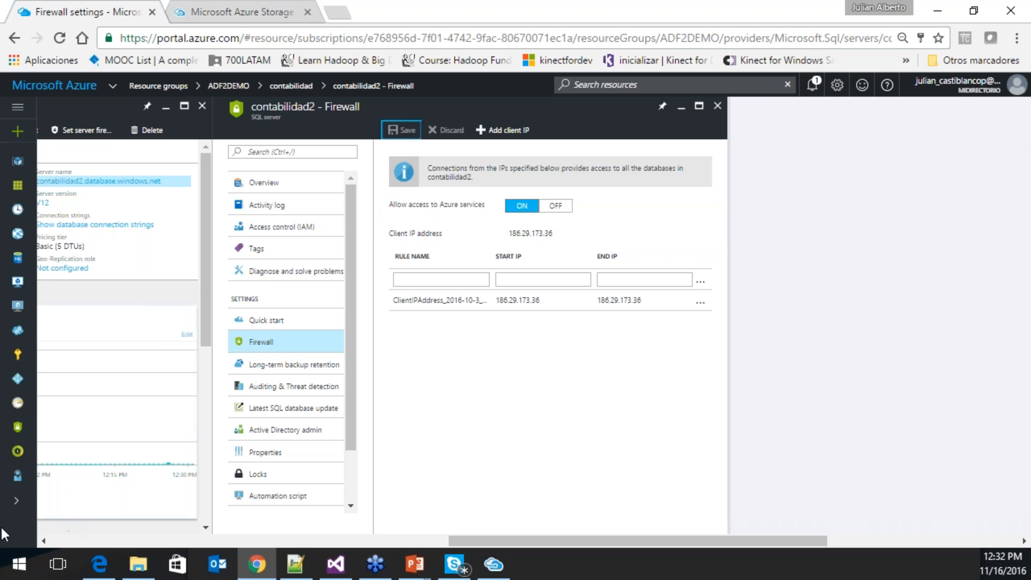
click(17, 563)
- Search 'sql' to launch SQL Server Management Studio and try closing Storage Explorer
text(sql)
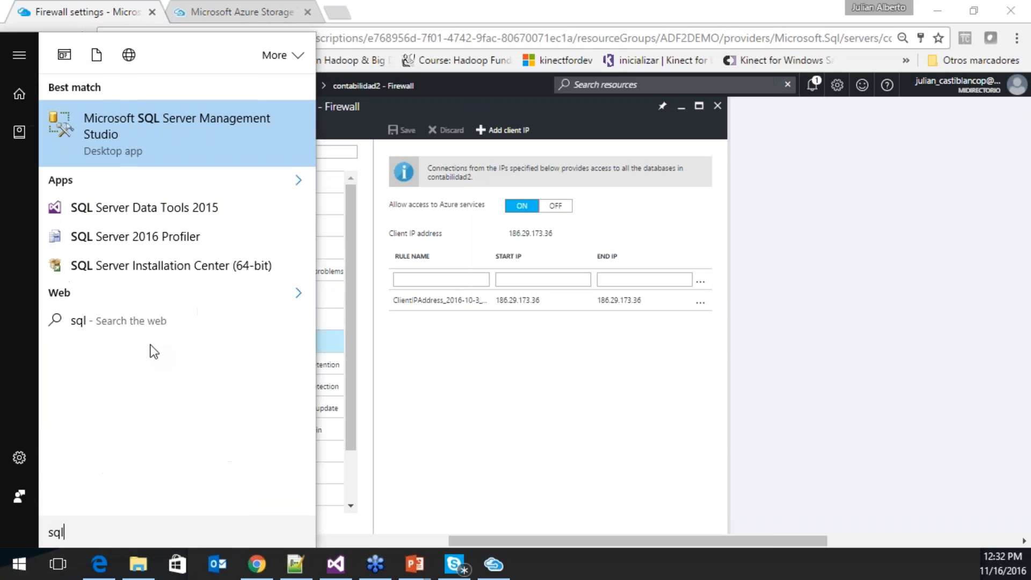
click(204, 118)
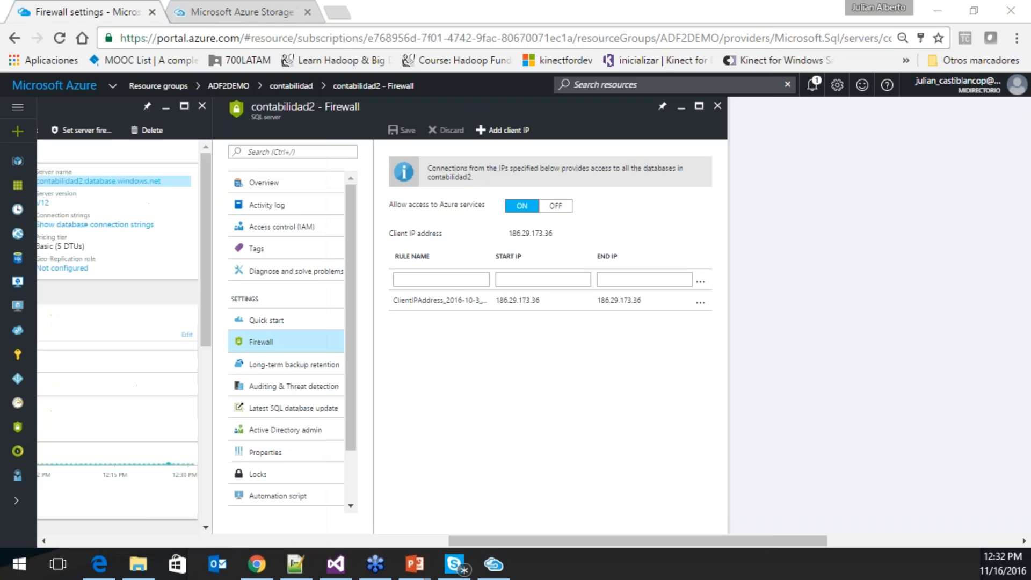
click(501, 572)
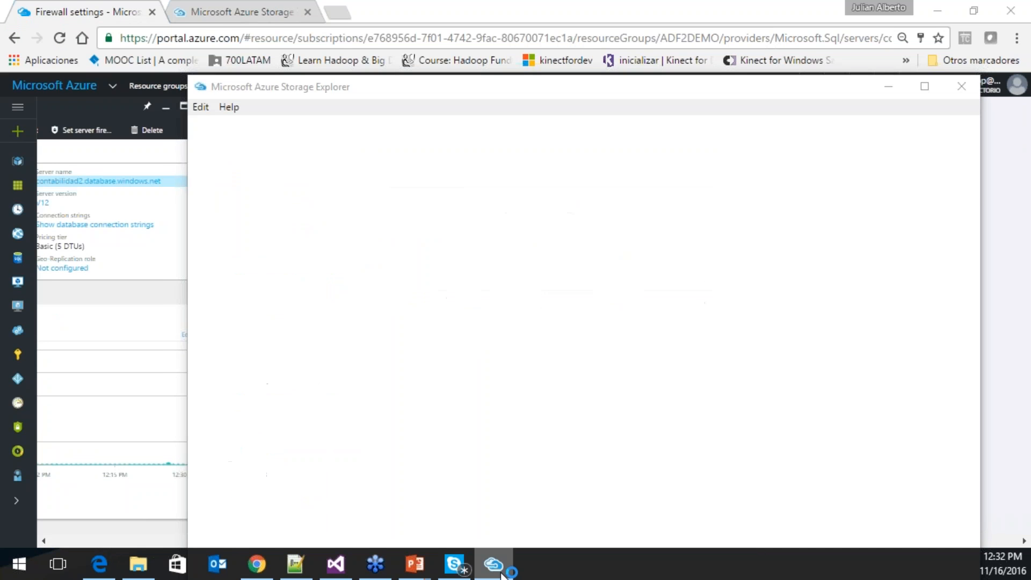
right_click(499, 567)
click(474, 532)
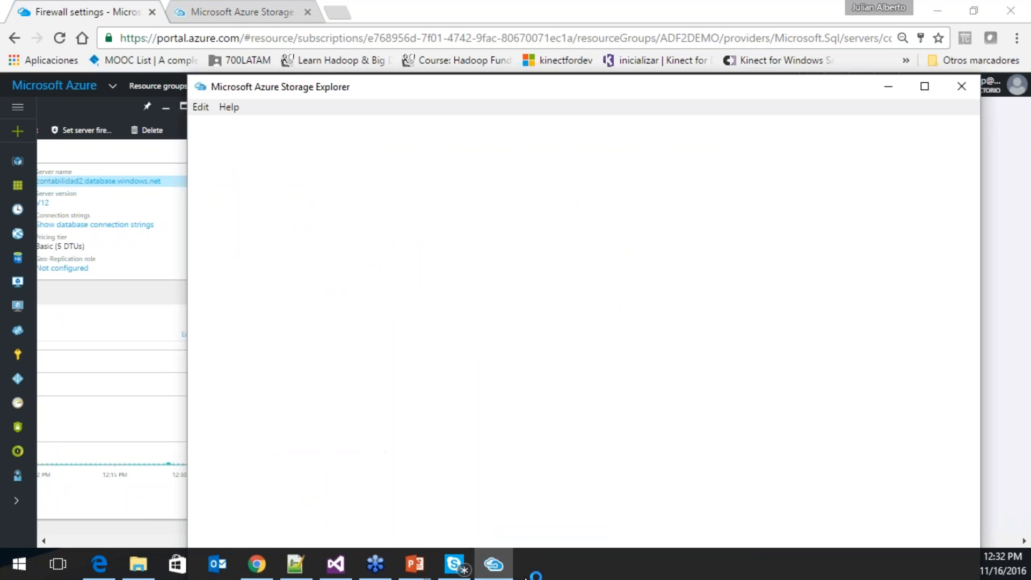
- End the Azure Storage Explorer process in Task Manager, then close Task Manager
right_click(618, 561)
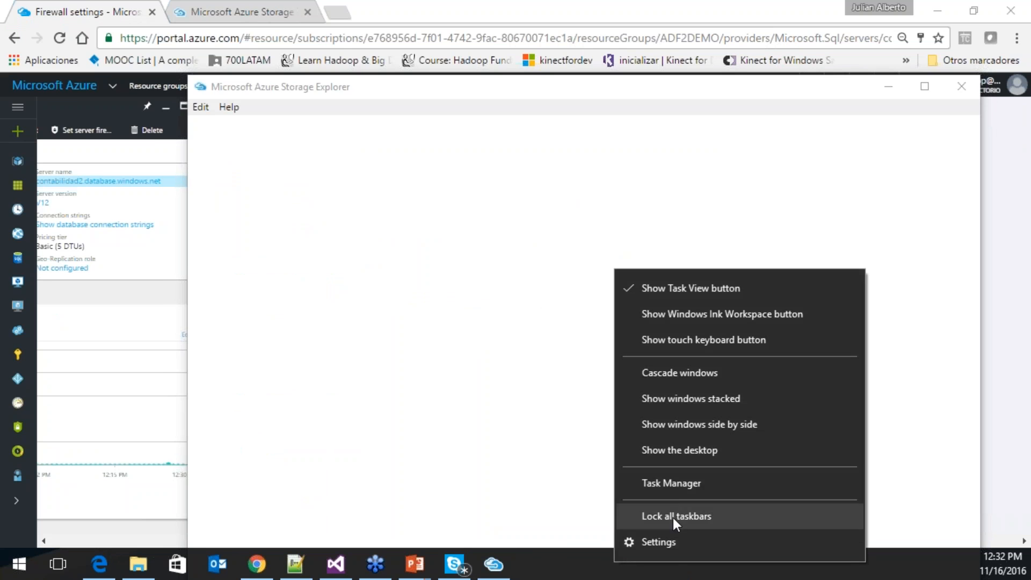
click(686, 483)
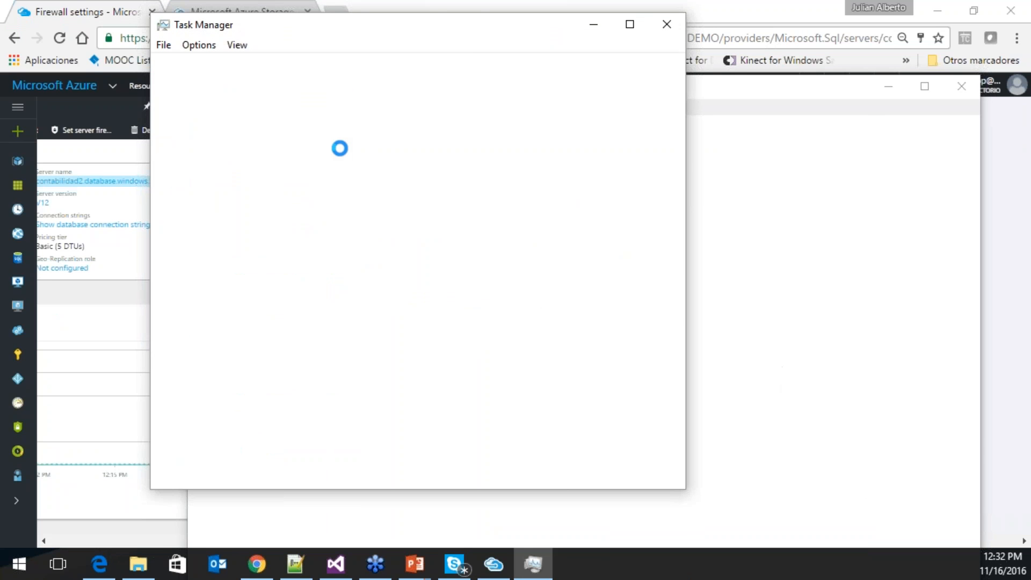
right_click(275, 156)
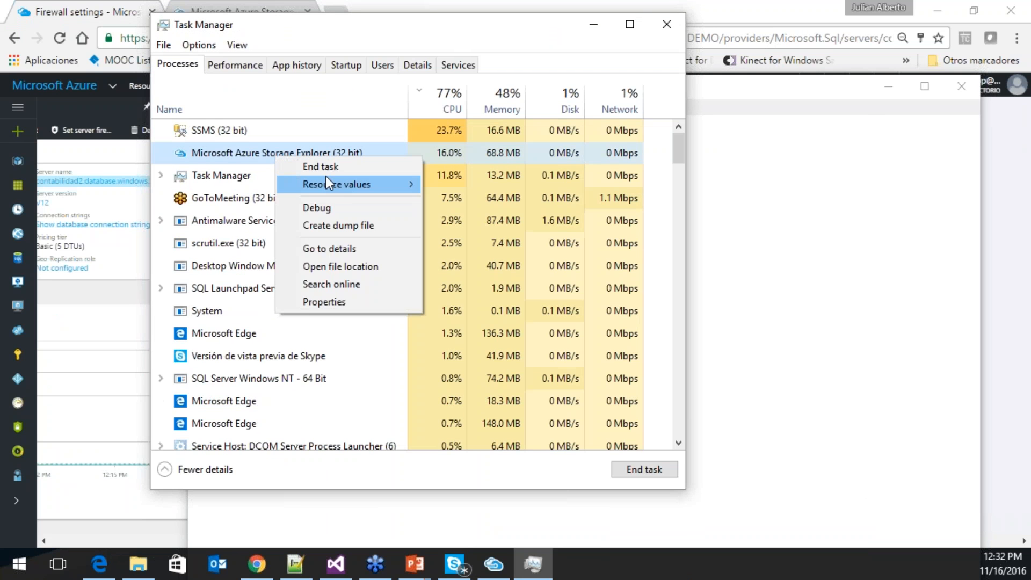
click(332, 167)
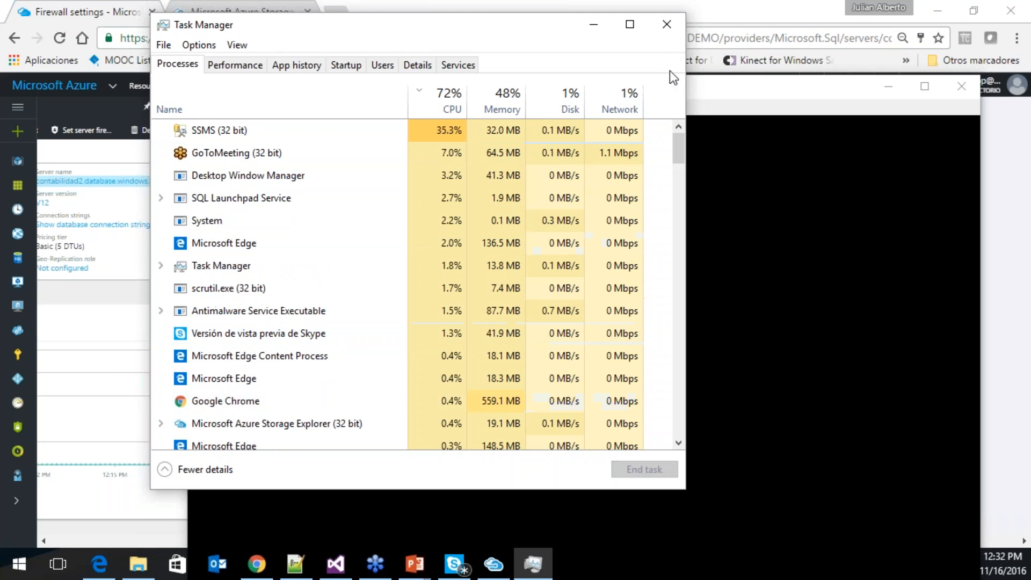
click(667, 25)
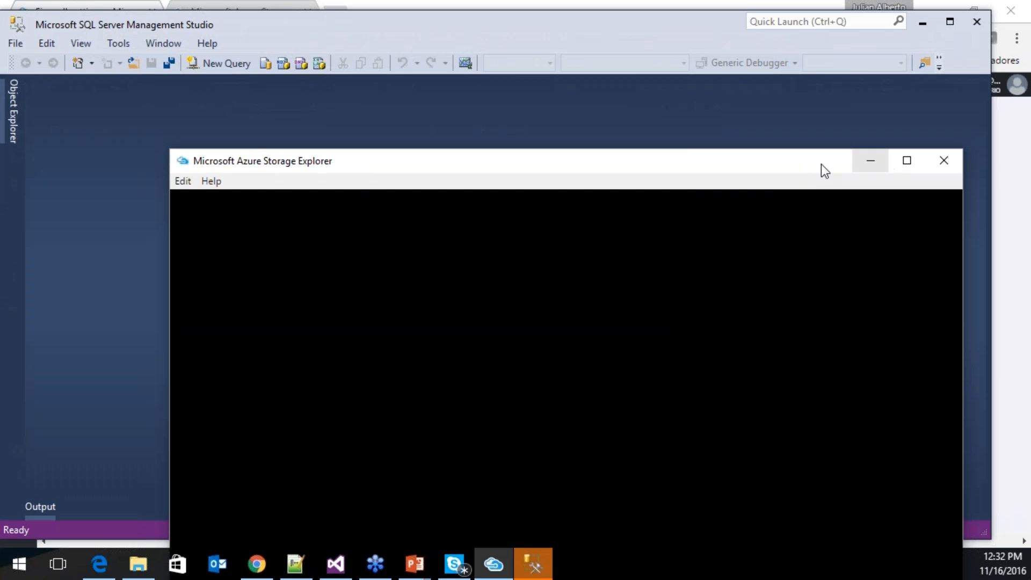
- Copy the contabilidad2 server name from the Azure portal
click(870, 161)
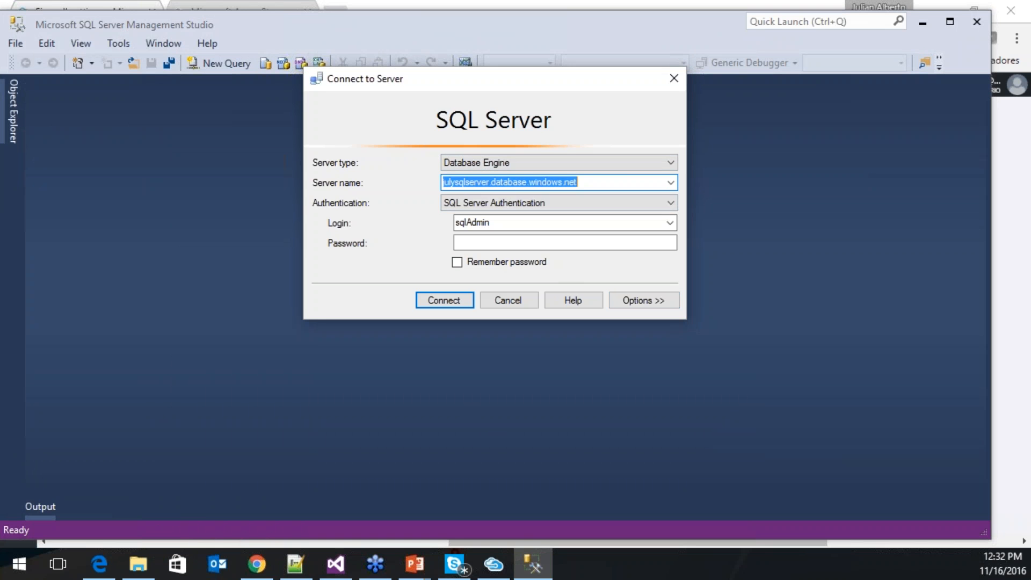
drag(587, 184, 400, 185)
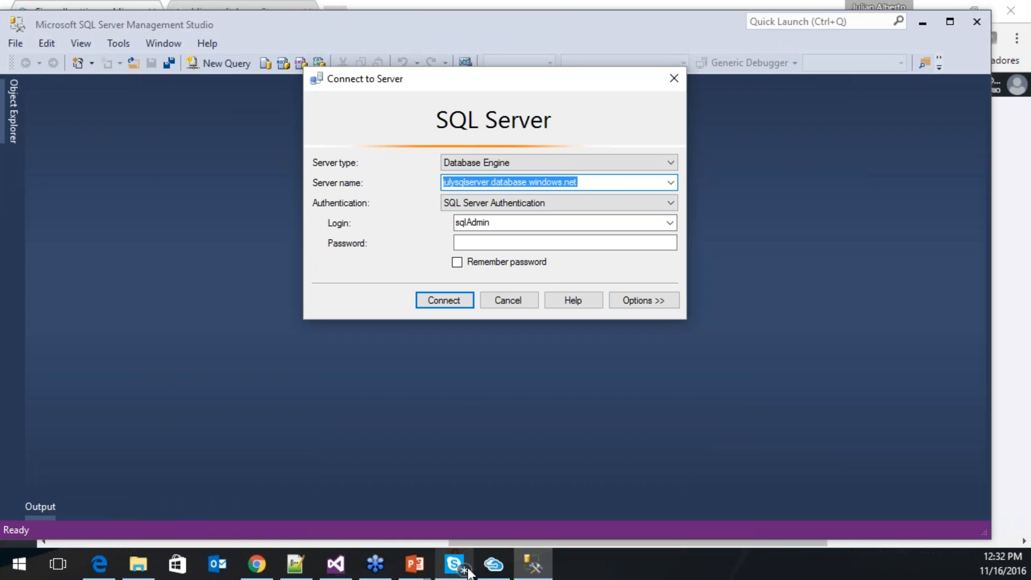
click(257, 564)
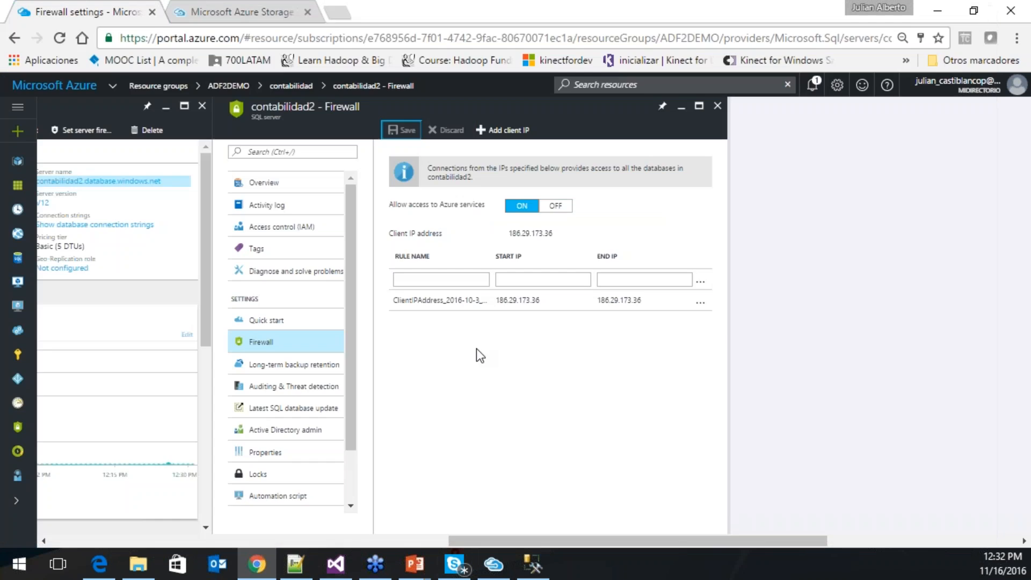
drag(495, 541, 366, 542)
mouse_move(477, 183)
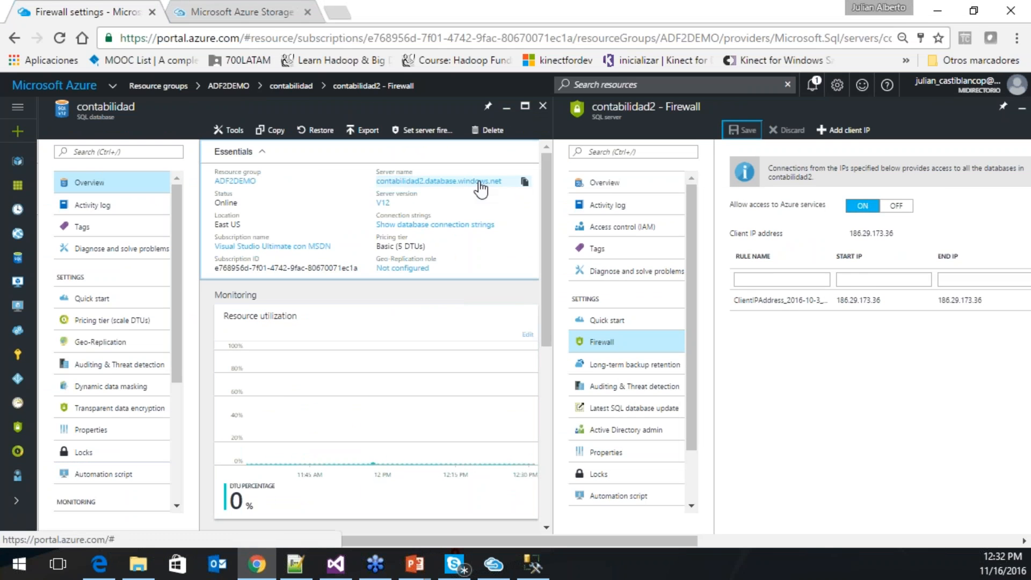
click(524, 183)
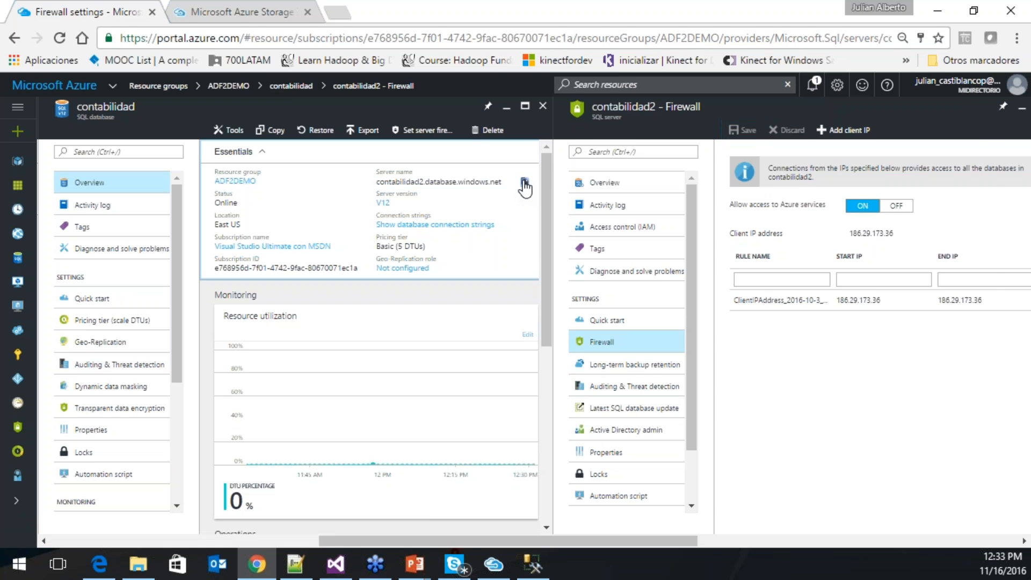
- Paste contabilidad2.database.windows.net as Server name, enter the password, and connect
click(533, 564)
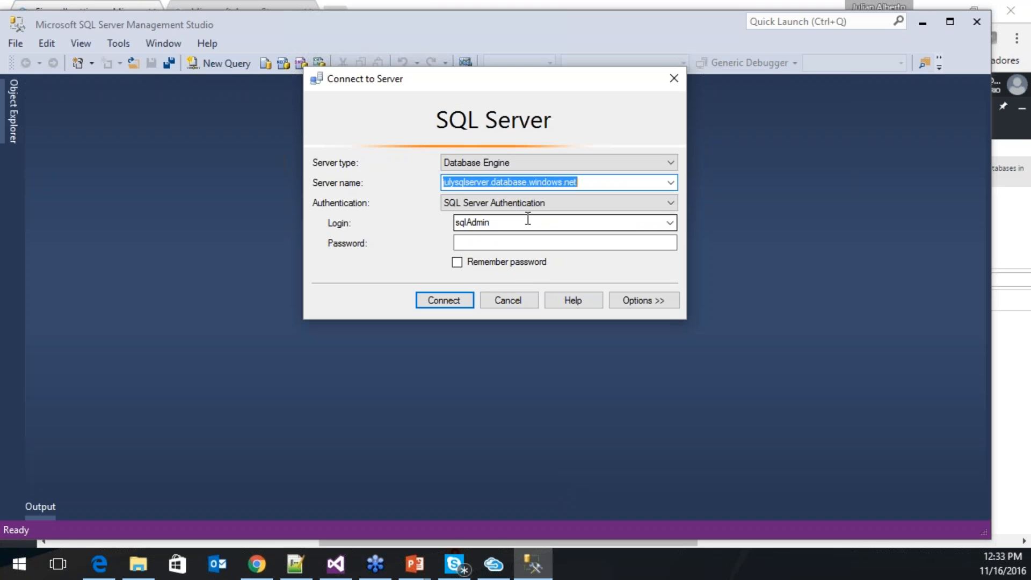
key(ctrl+v)
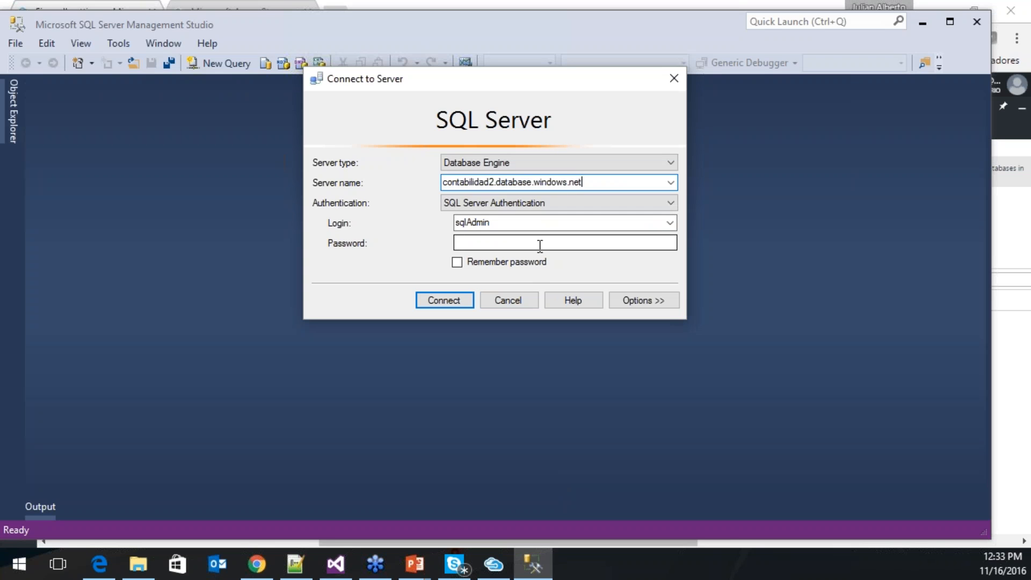
click(540, 245)
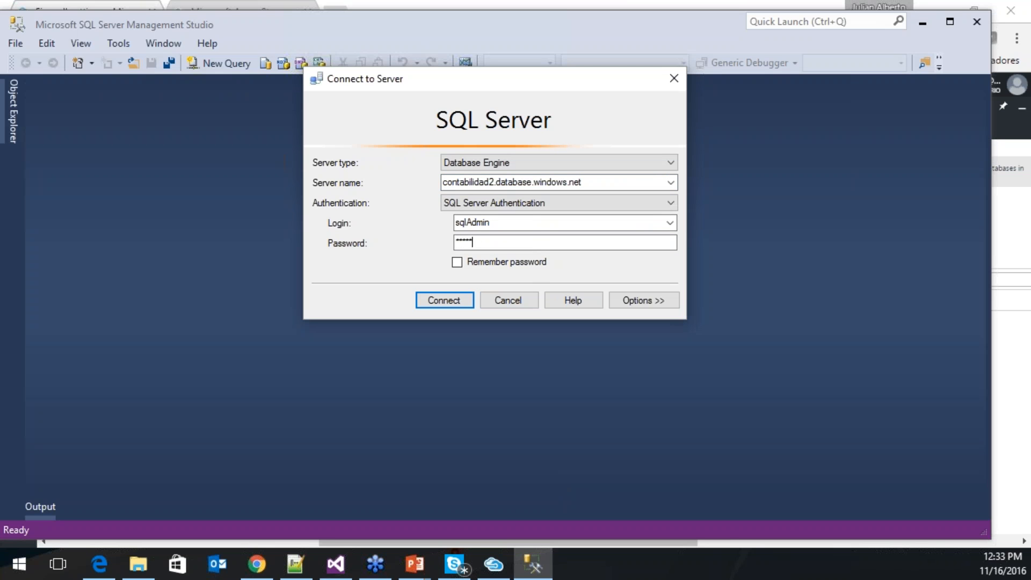
click(453, 305)
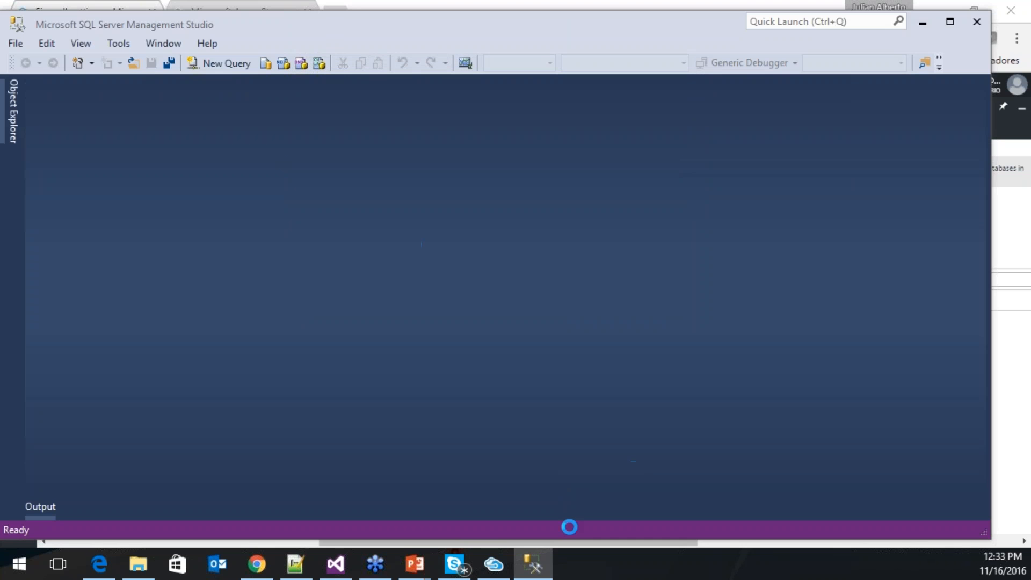
- Try to bring up the unresponsive Storage Explorer from the taskbar
click(502, 570)
click(502, 570)
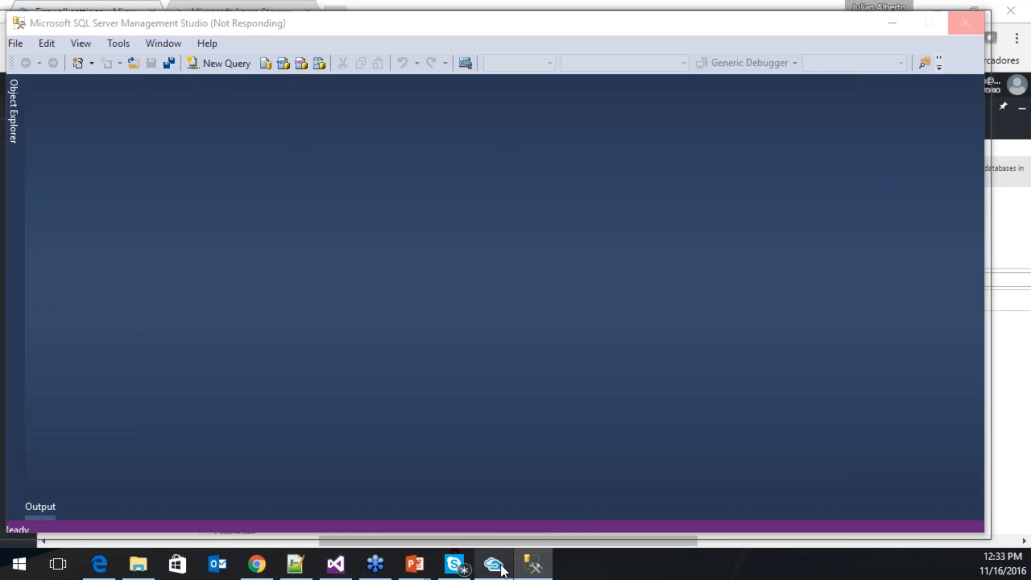
right_click(502, 570)
right_click(644, 571)
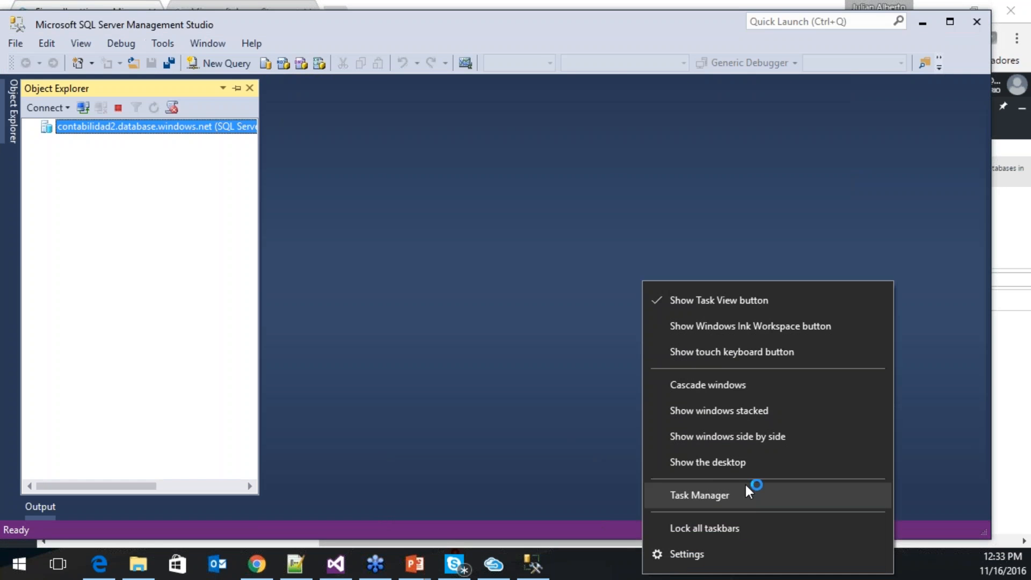
- Launch Task Manager and drag its window off screen
click(737, 498)
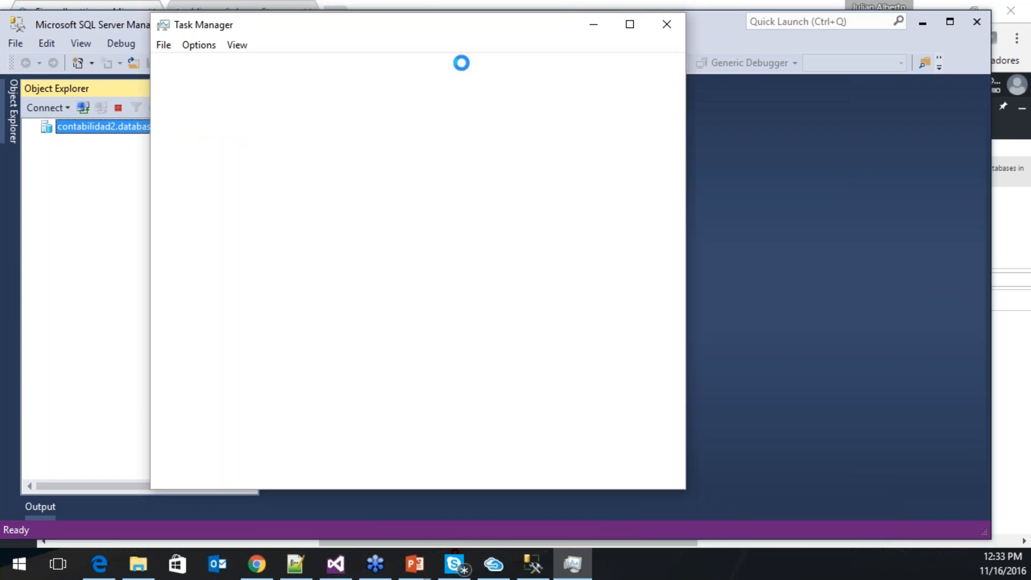
drag(447, 28, 0, 55)
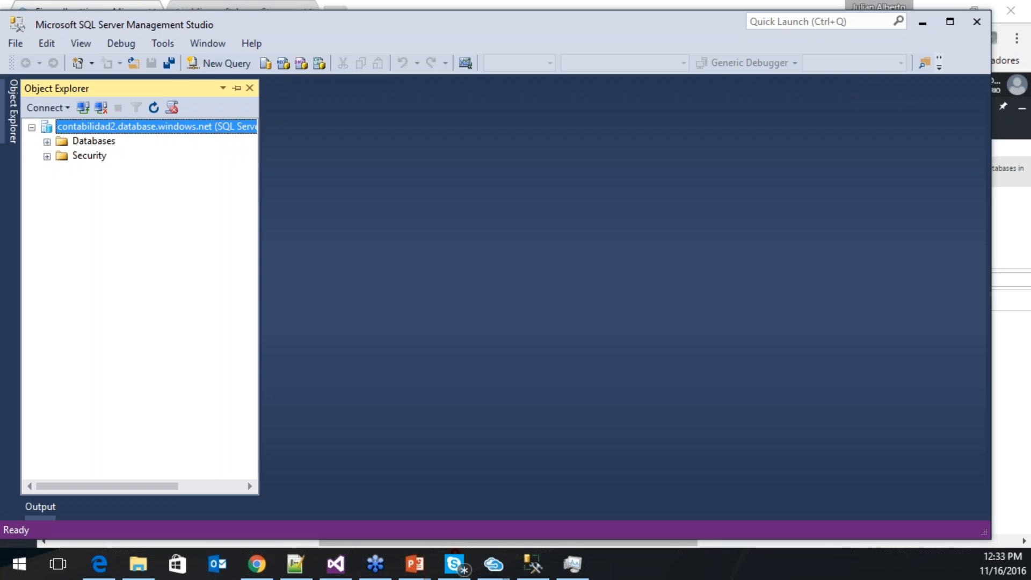
- Inspect MovContables20161116.txt's rows (day 16, account 2014203, type D), then return Storage Explorer on screen
click(296, 564)
click(279, 142)
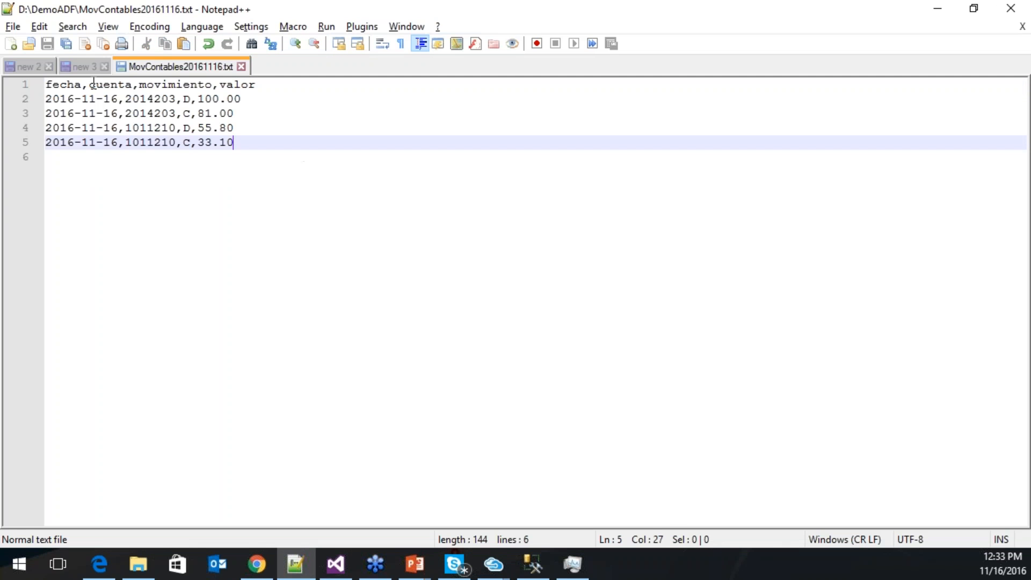
click(231, 229)
drag(260, 157, 47, 83)
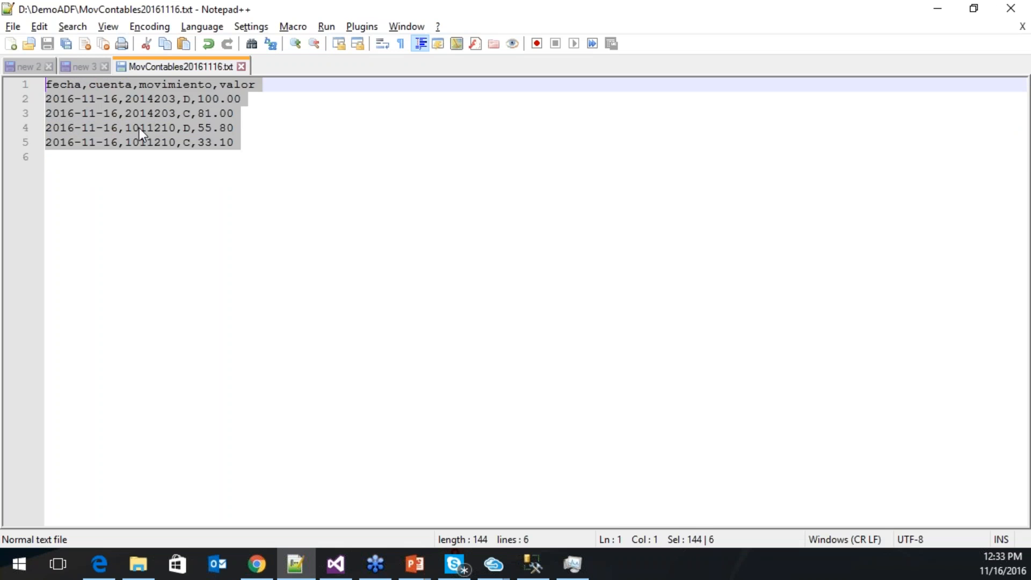
click(260, 145)
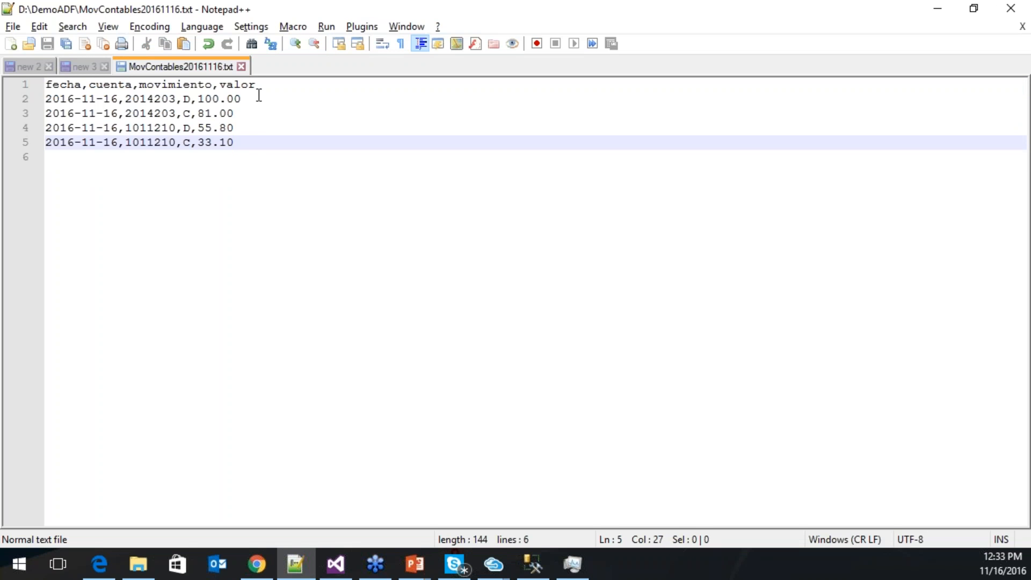
double_click(119, 99)
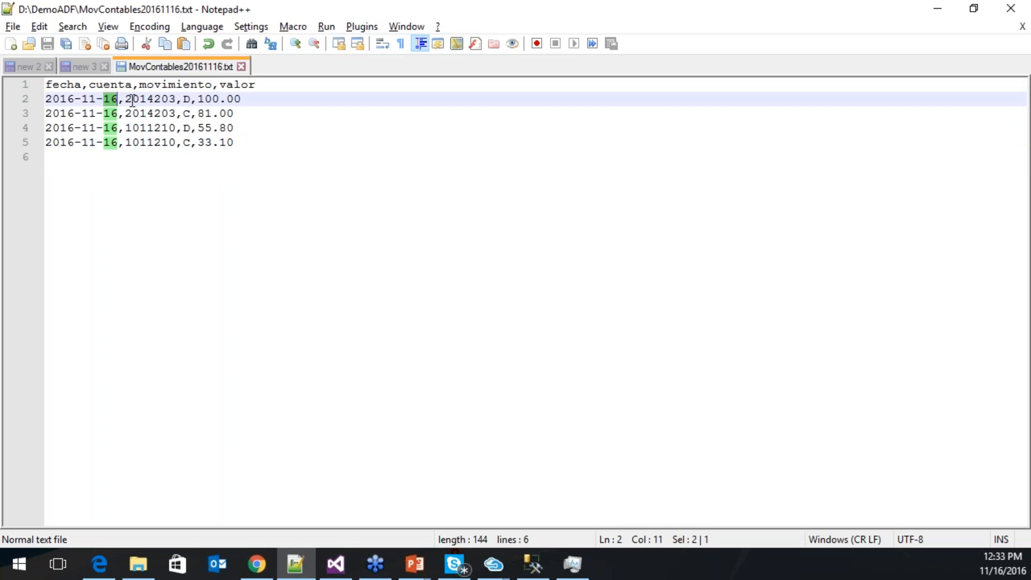
double_click(134, 99)
double_click(187, 99)
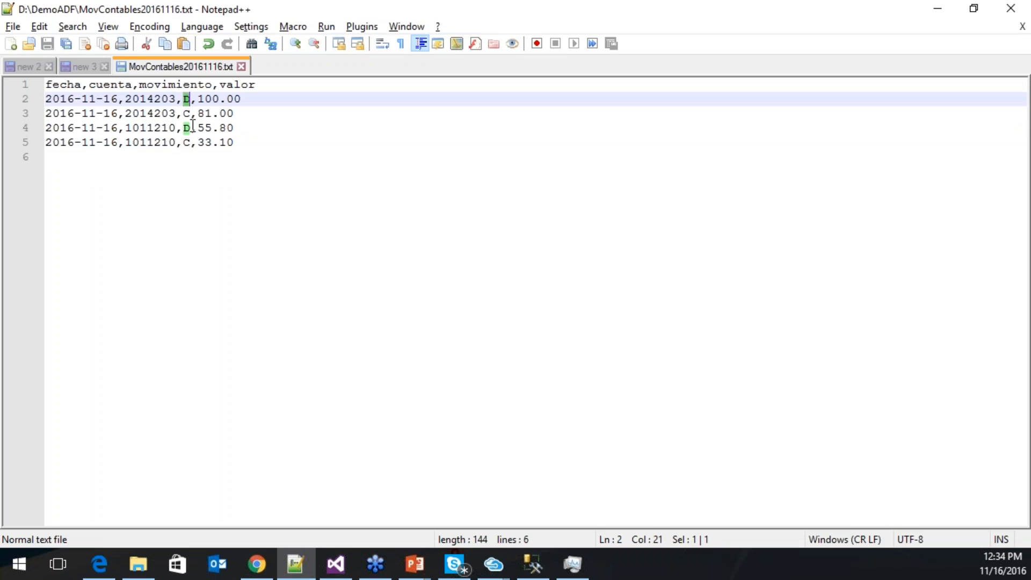
click(203, 99)
key(alt+Tab)
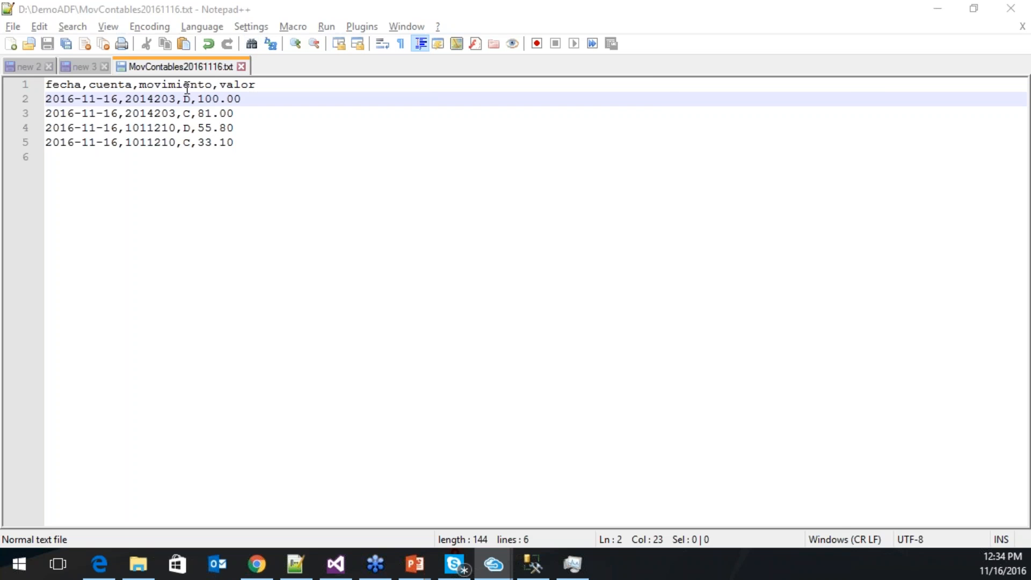
drag(0, 43, 593, 18)
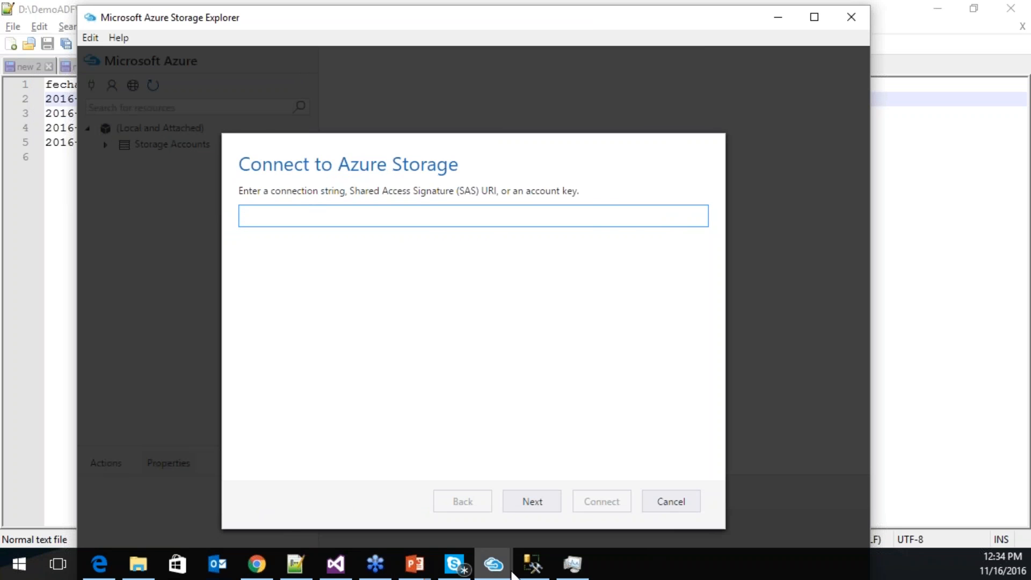
- Re-enter julydemo2storage in the connect dialog and choose account name and key
click(257, 564)
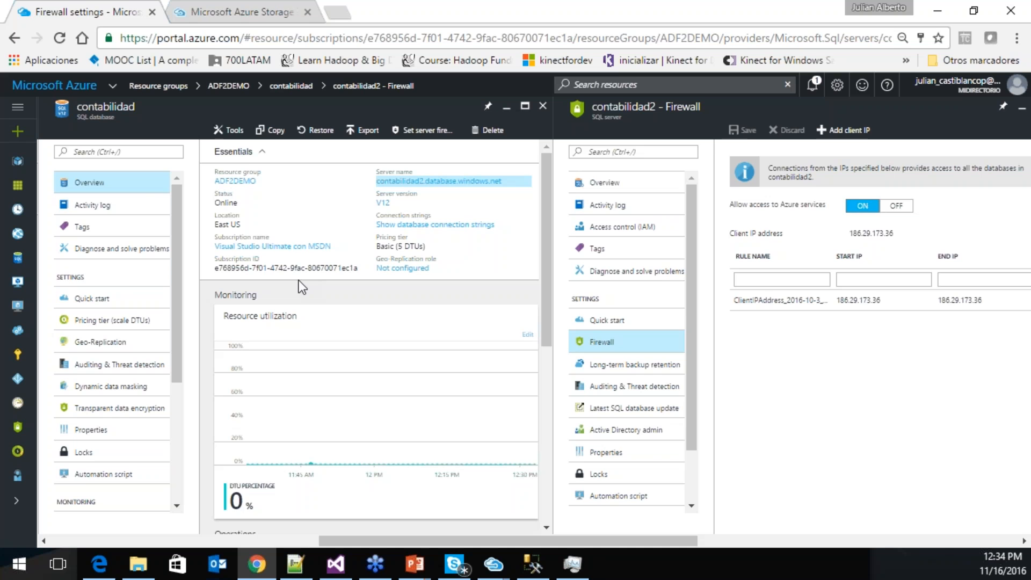
drag(391, 540, 243, 536)
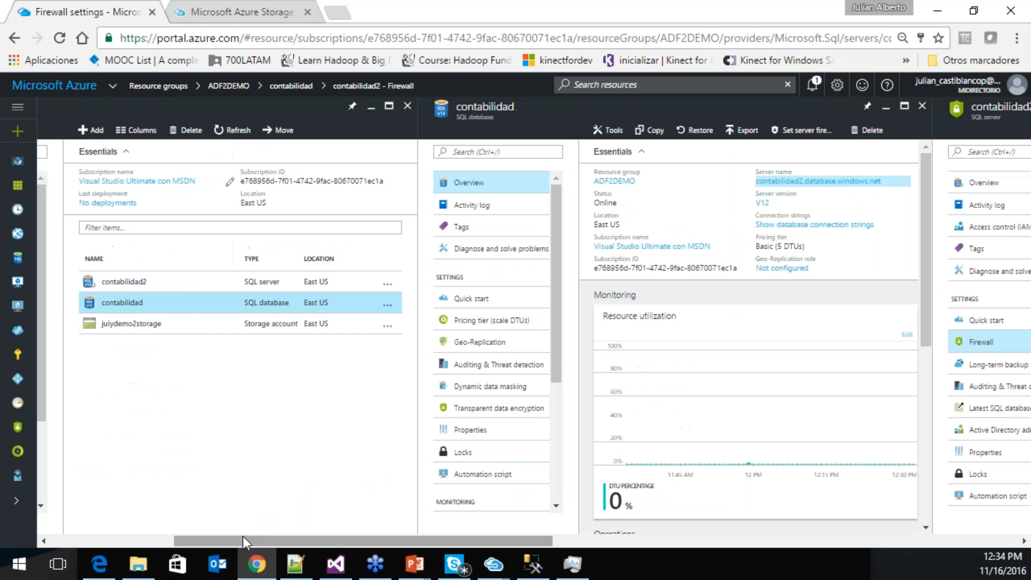
click(139, 325)
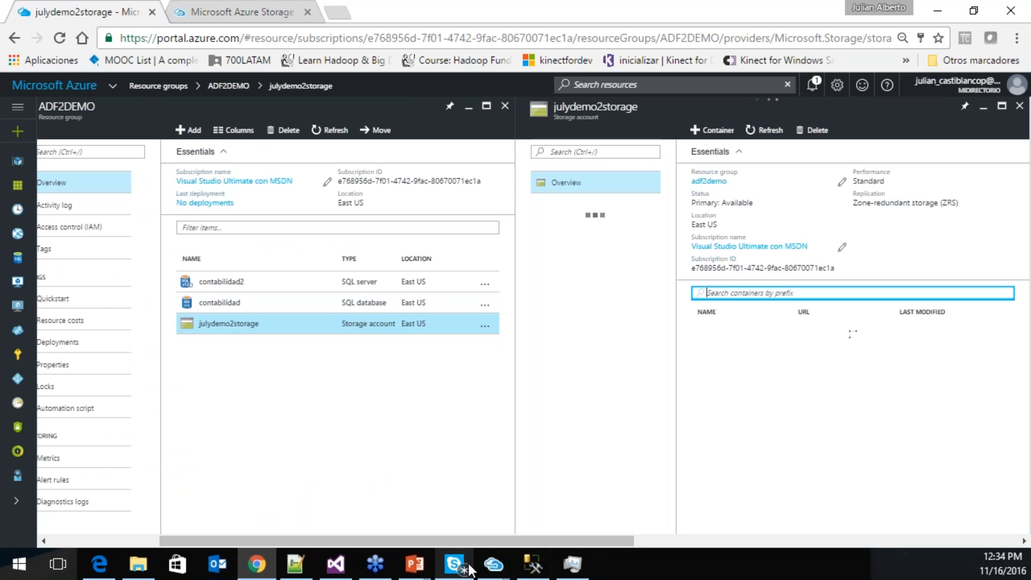
mouse_move(493, 565)
click(491, 438)
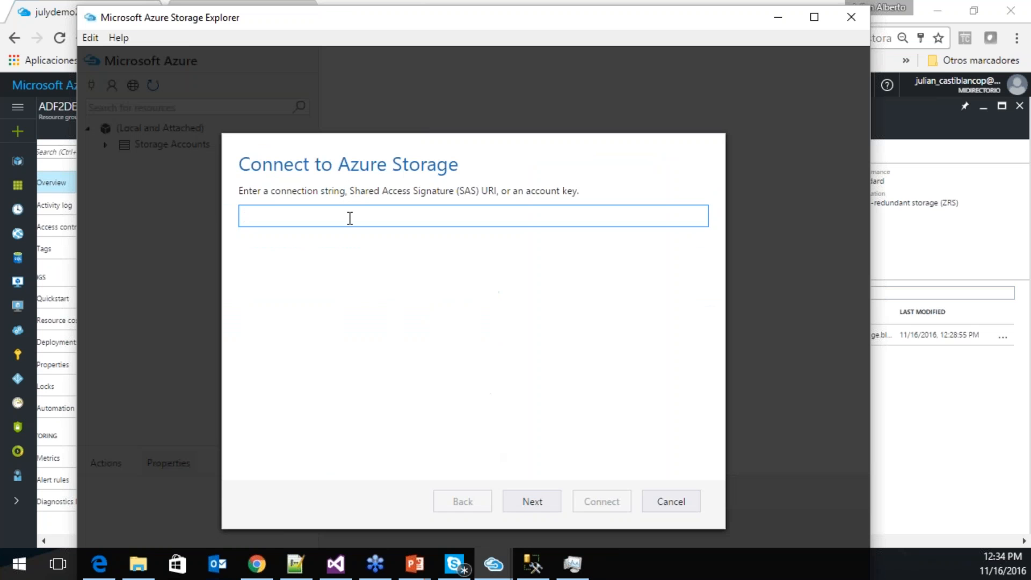
text(julydemo2storage)
click(548, 504)
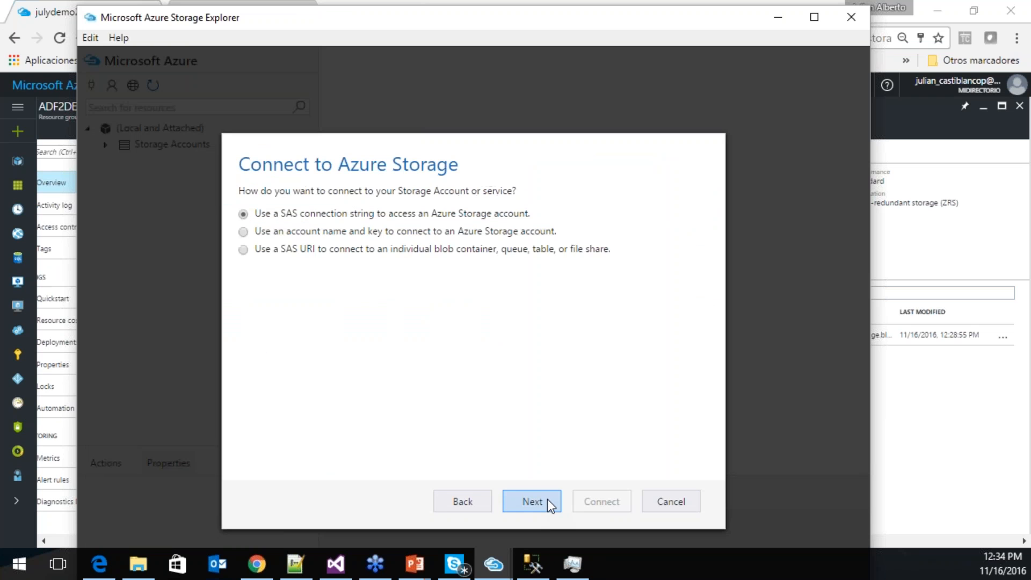
click(425, 232)
click(528, 501)
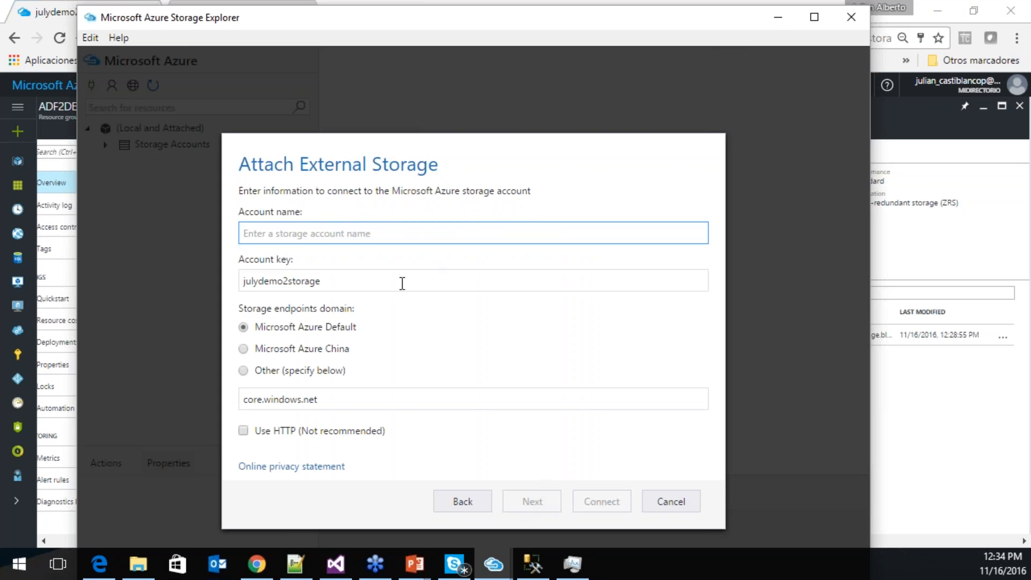
- Fix the Account name field, then cancel attaching since julydemo2storage is already attached
double_click(401, 283)
key(ctrl+c)
key(BackSpace)
click(345, 233)
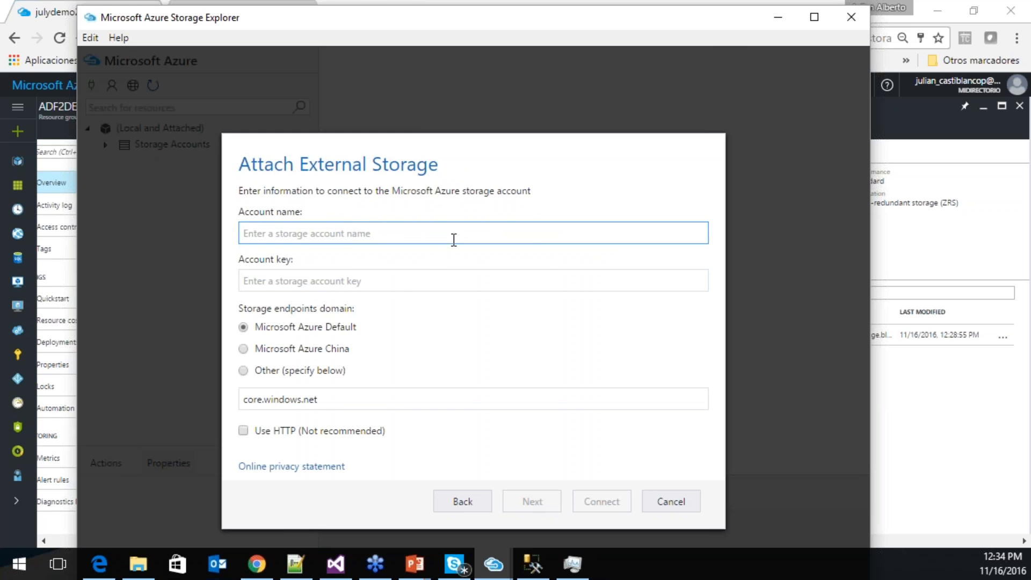
key(ctrl+v)
click(962, 406)
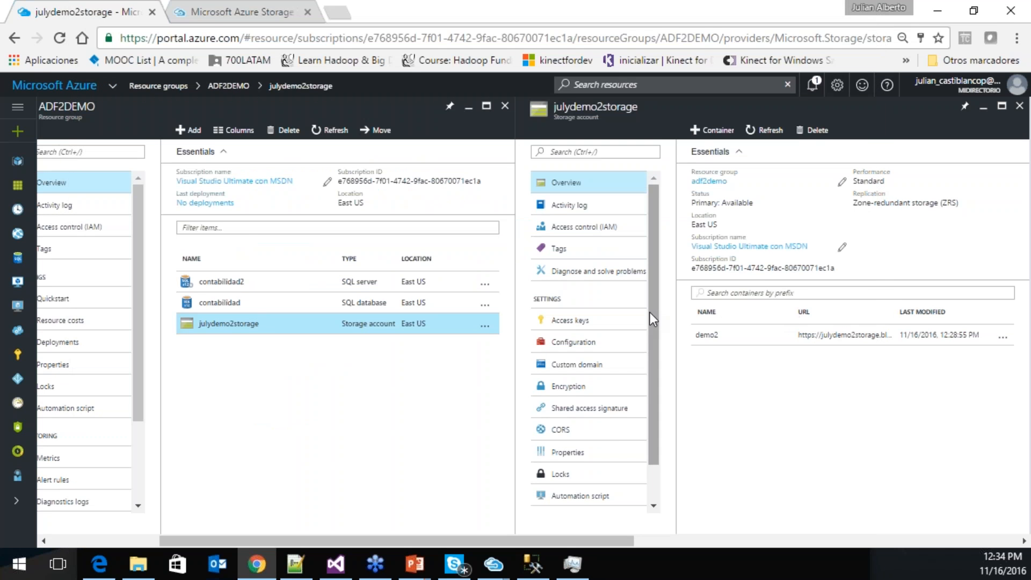
key(alt+Tab)
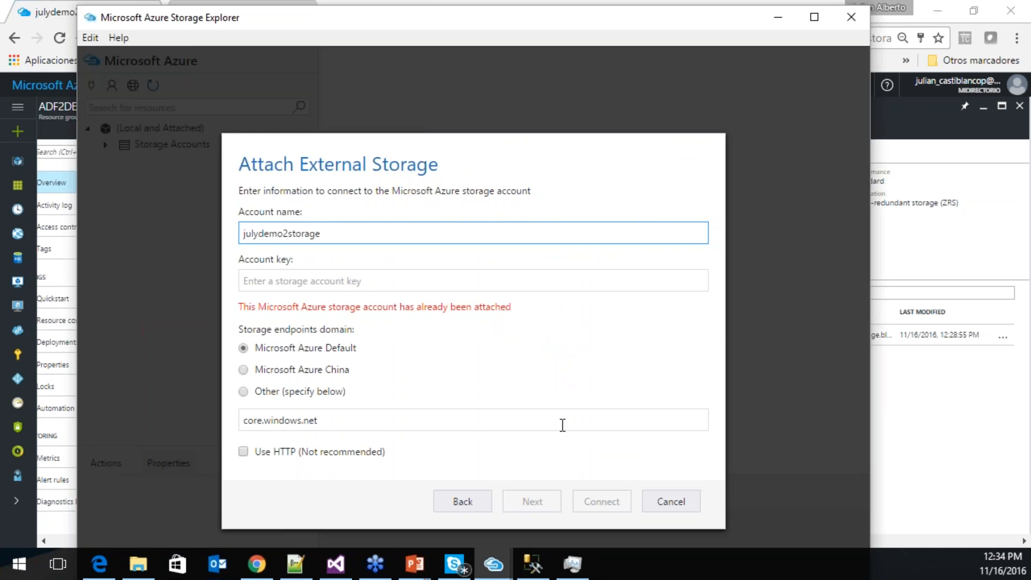
click(663, 501)
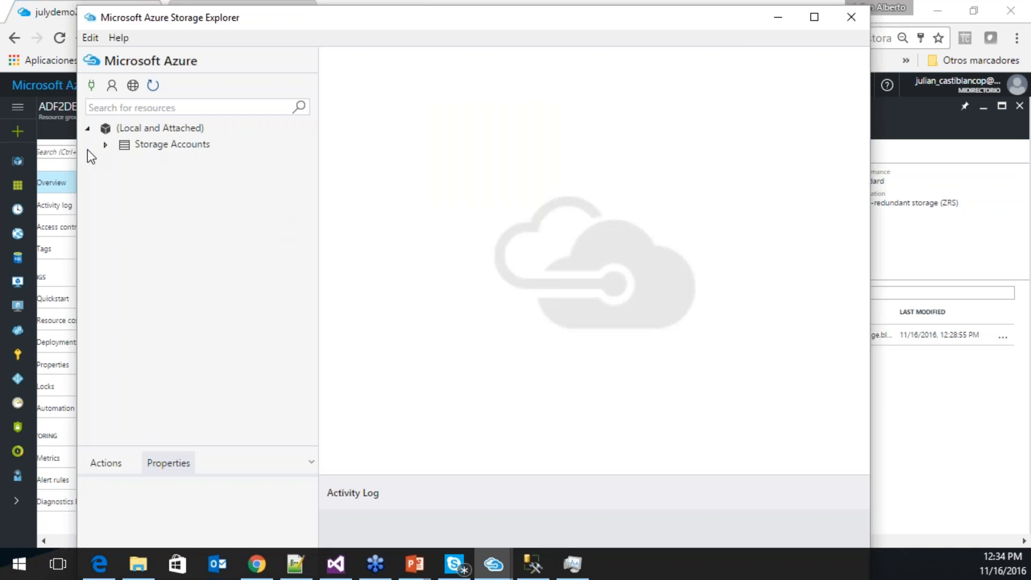
- Expand Storage Accounts > julydemo2storage > Blob Containers and open the demo2 container
click(106, 146)
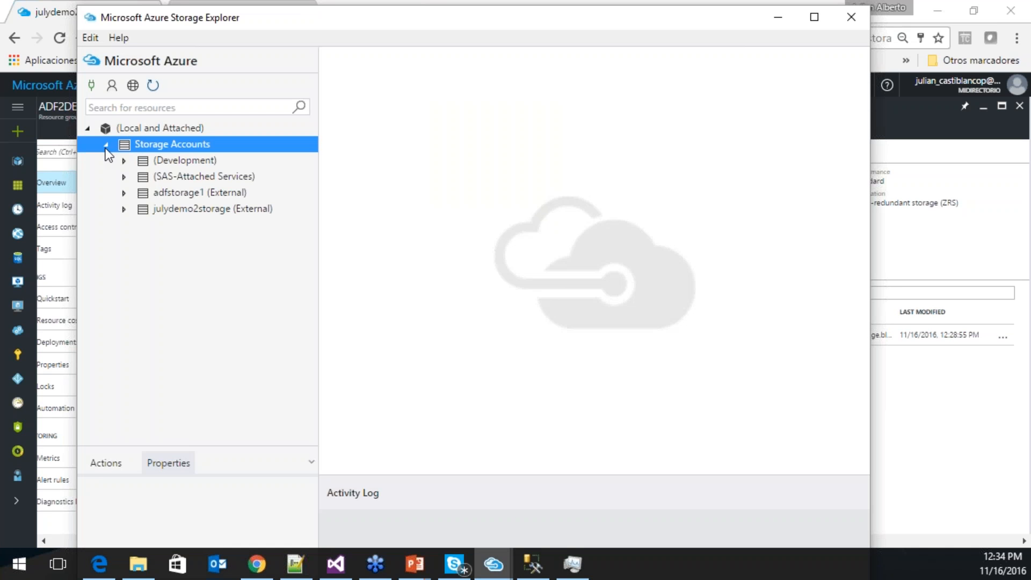
click(124, 210)
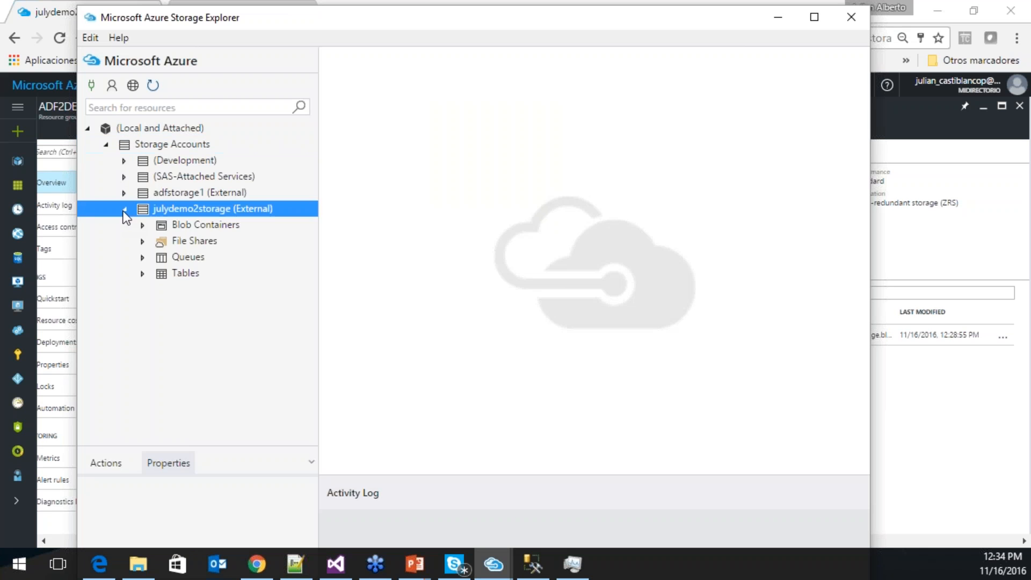
click(143, 227)
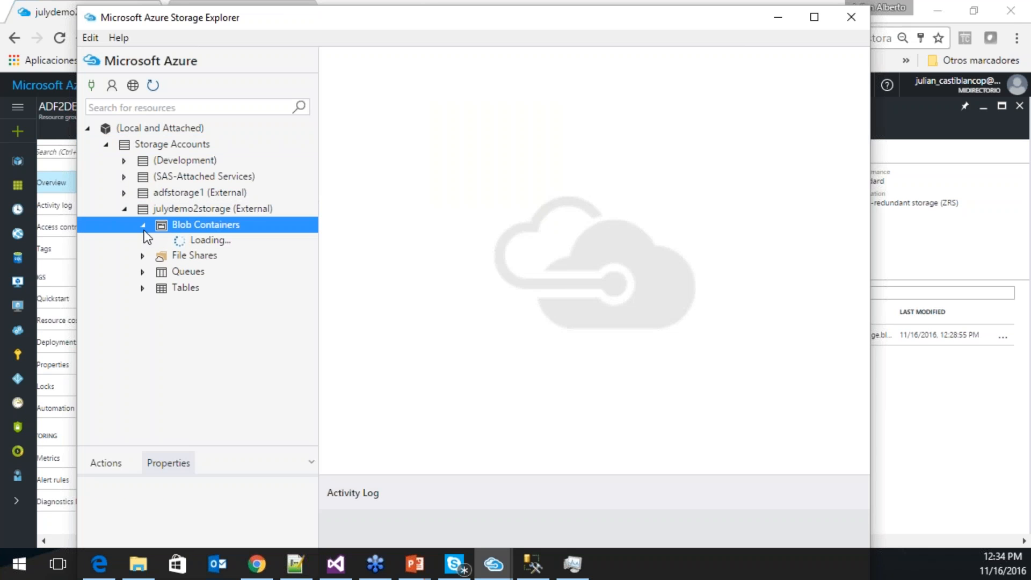
click(198, 242)
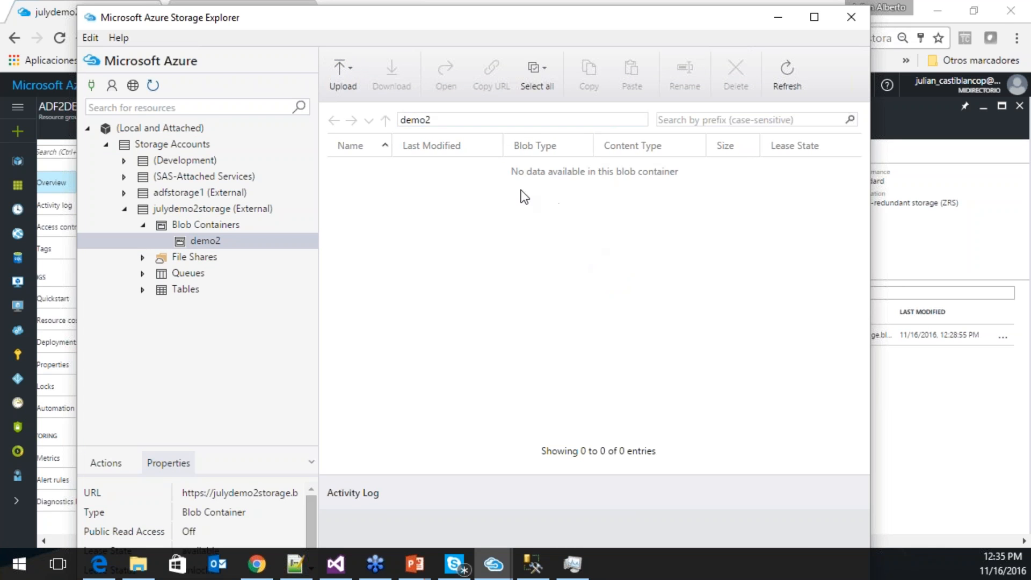
- Upload the file D:\DemoADF\MovContables20161116.txt into the demo2 container in Storage Explorer
click(342, 72)
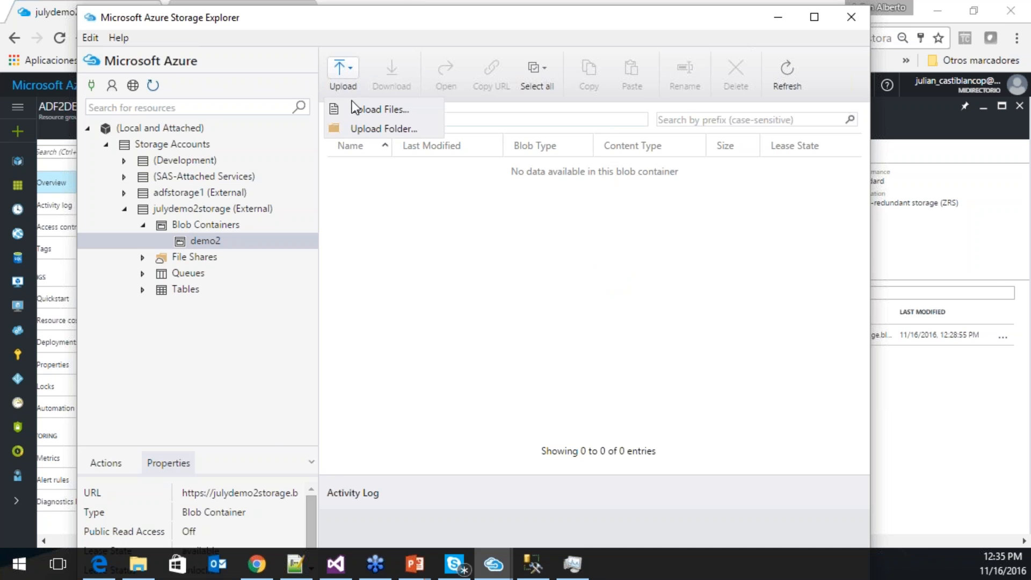
click(365, 108)
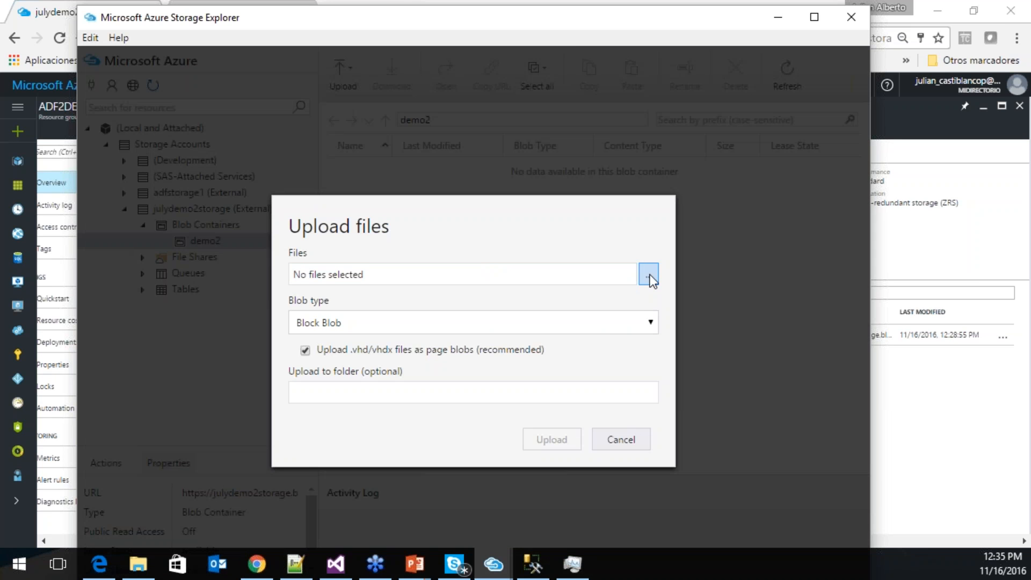
click(648, 275)
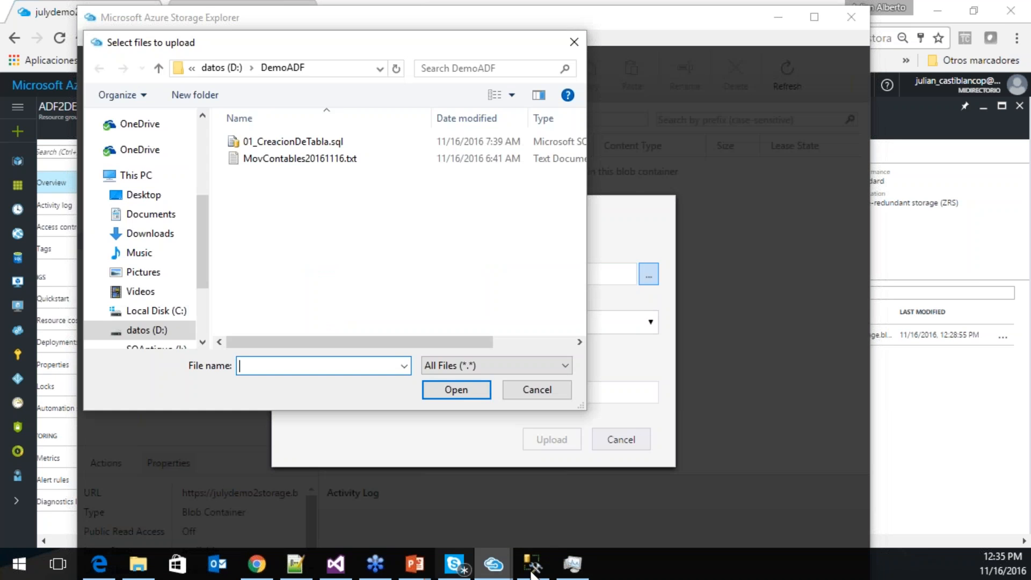
click(295, 564)
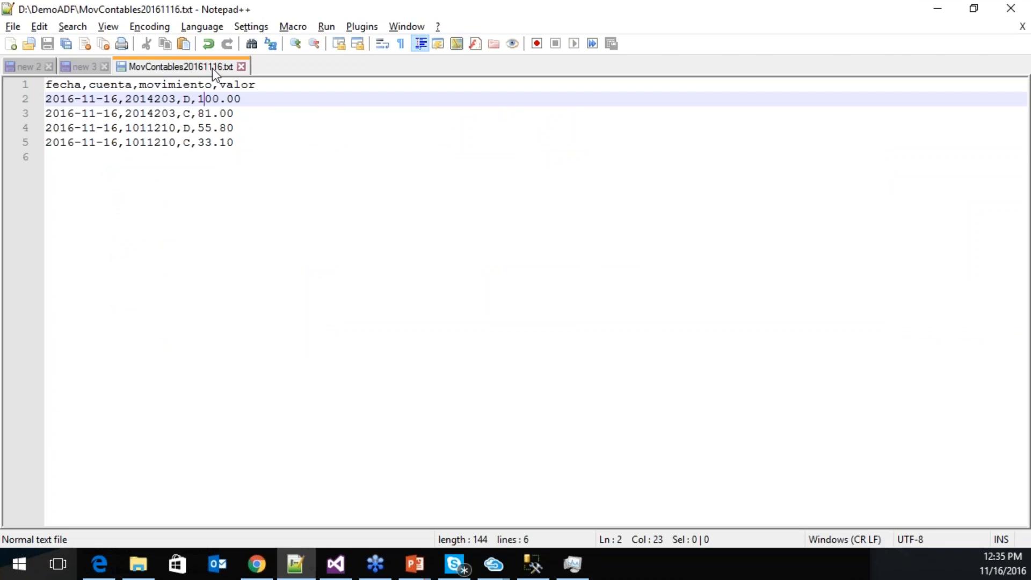
click(937, 9)
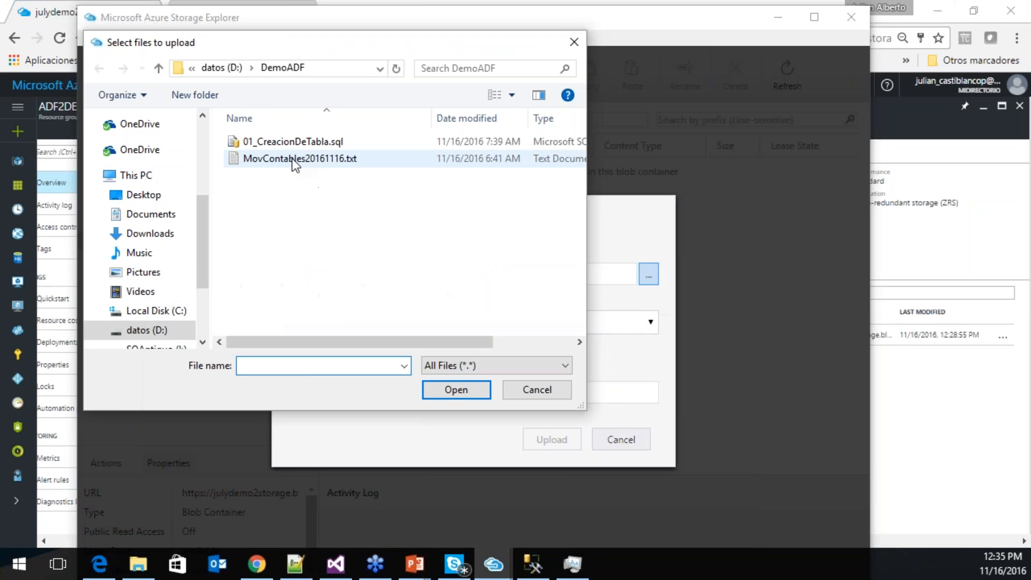
click(296, 159)
click(468, 389)
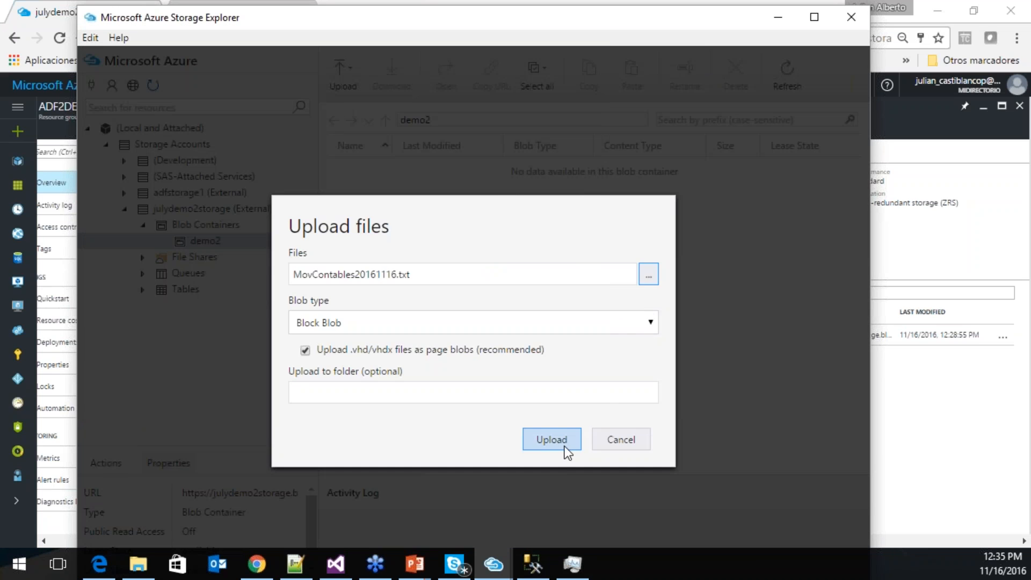
click(553, 437)
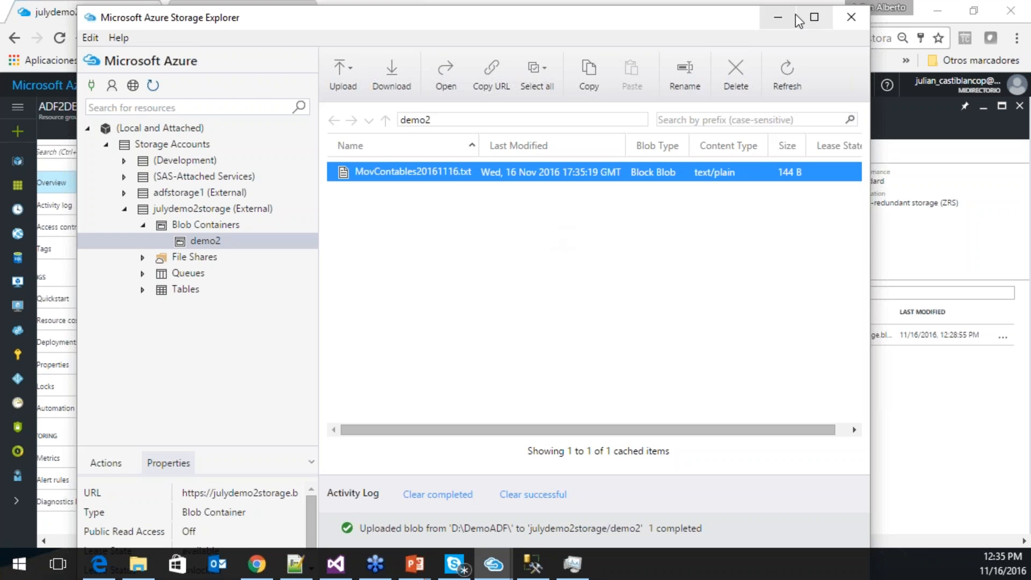
- Open the demo2 container in the portal and upload barbaAndres.jpg into it
click(777, 17)
drag(552, 542, 698, 545)
click(484, 335)
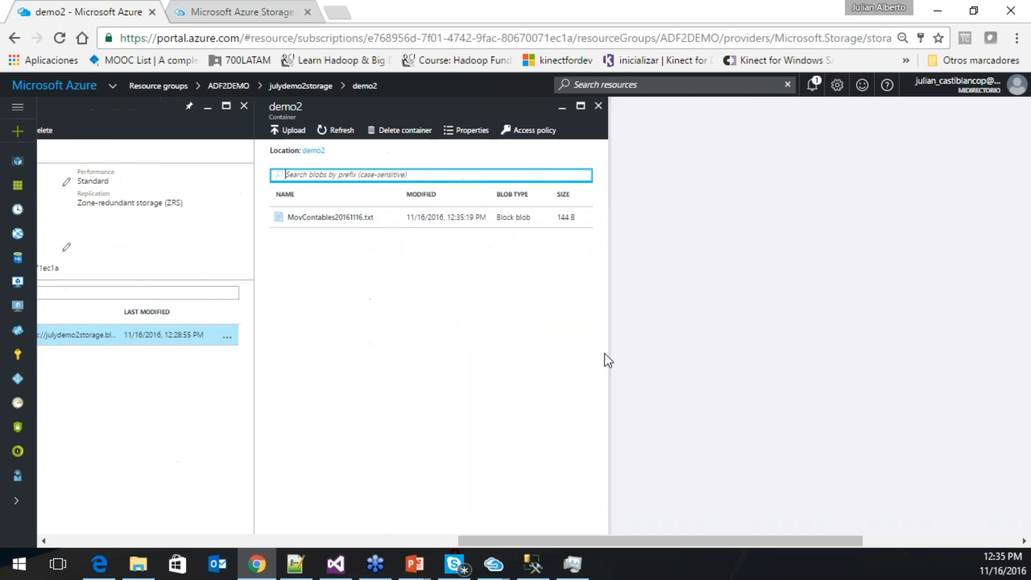
click(290, 130)
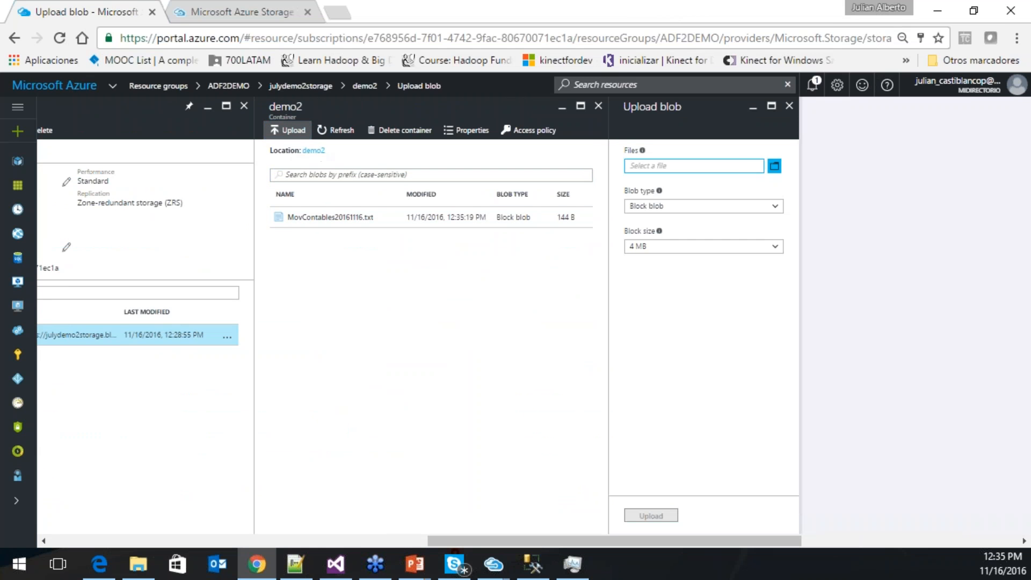
click(773, 166)
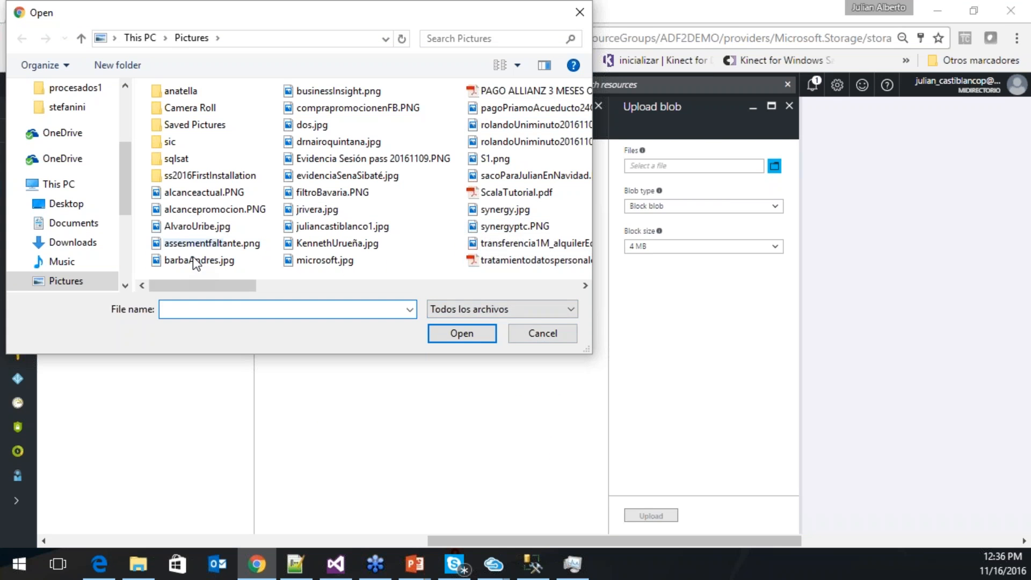
click(184, 261)
click(461, 334)
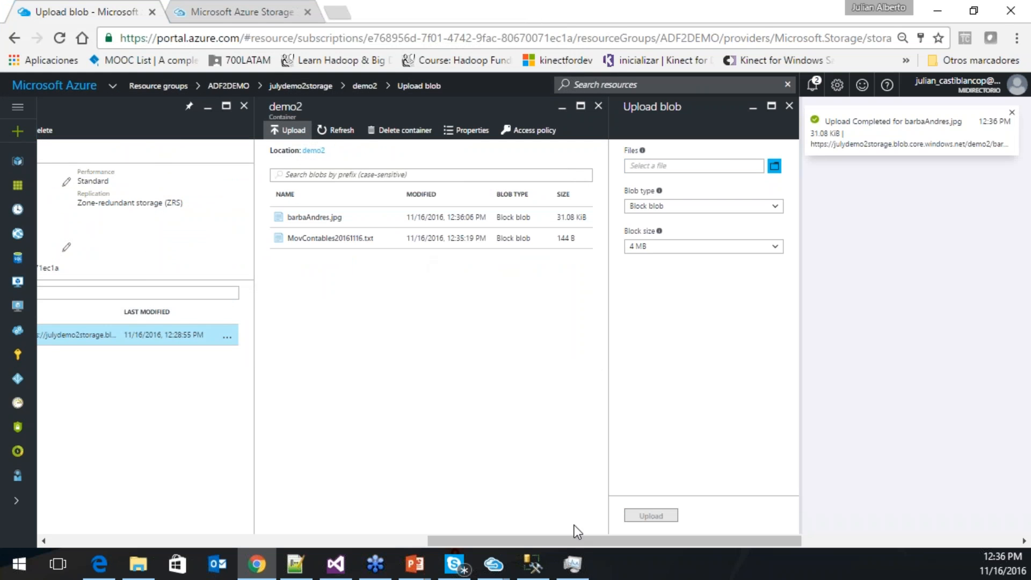
- In SQL Server Management Studio, expand the server's databases to show contabilidad
mouse_move(500, 563)
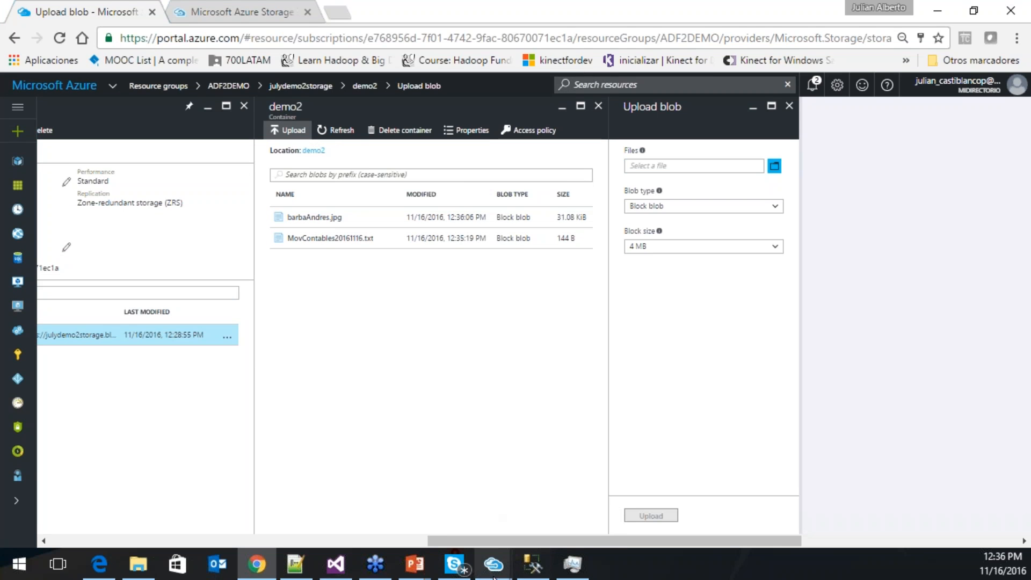
click(532, 571)
double_click(94, 140)
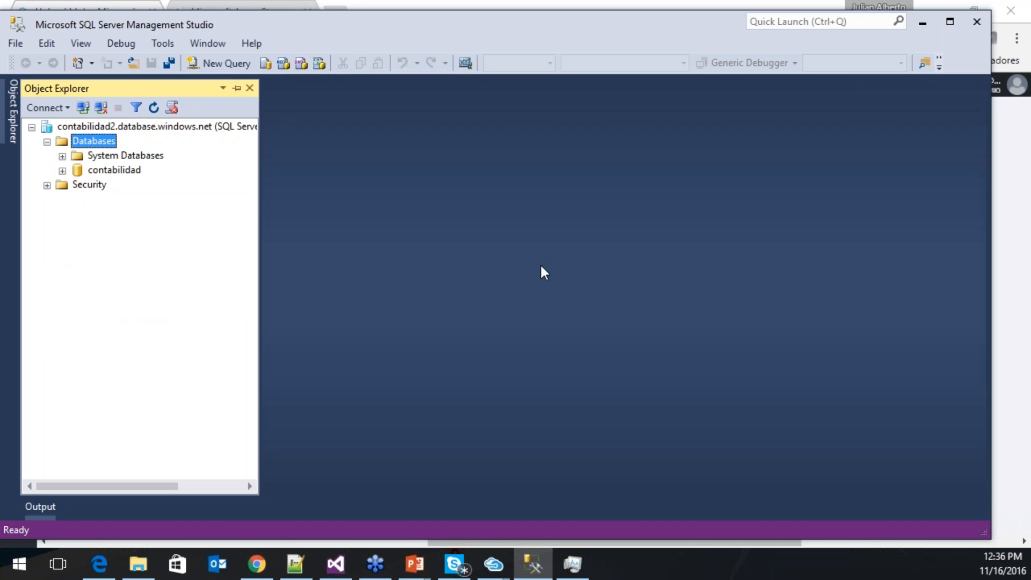
- Expand the contabilidad database and open the recent script 01_CreacionDeTabla.sql
double_click(113, 171)
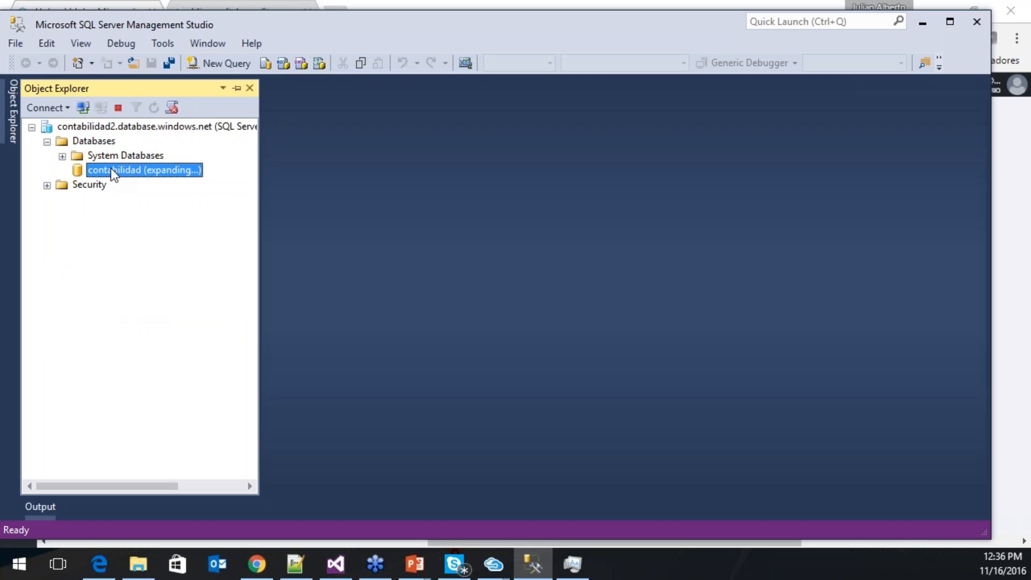
click(224, 68)
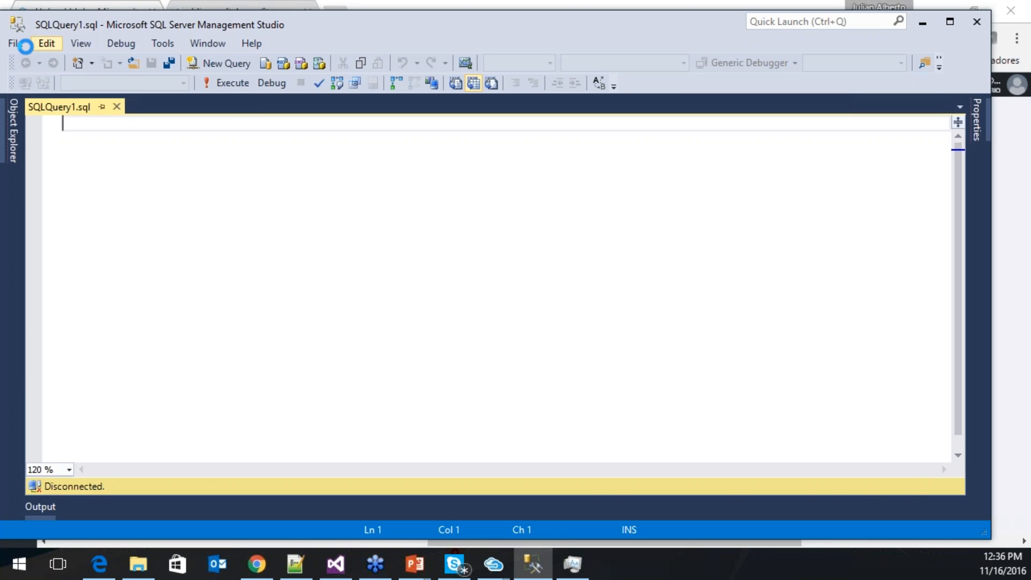
click(20, 43)
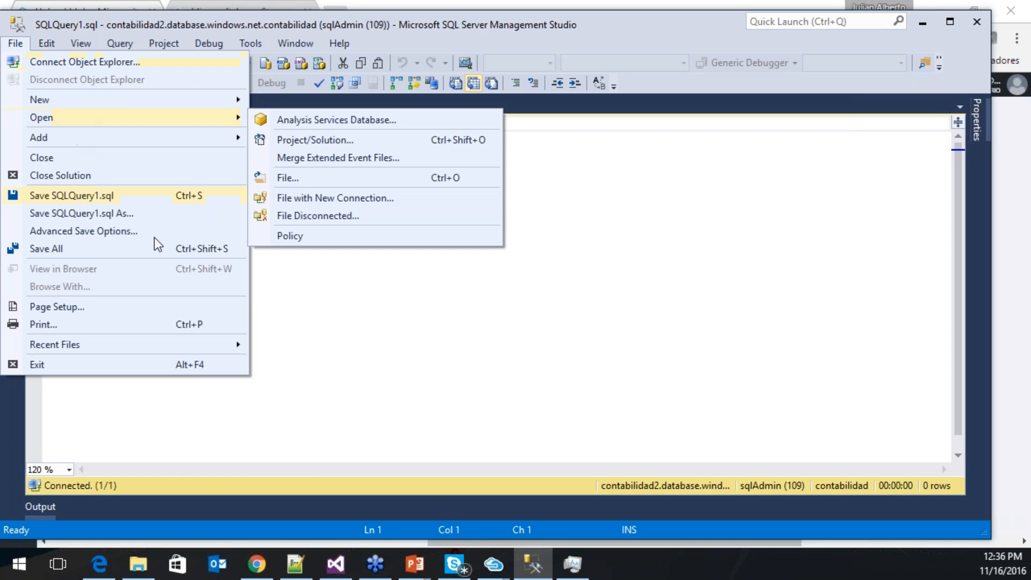
mouse_move(184, 350)
click(324, 352)
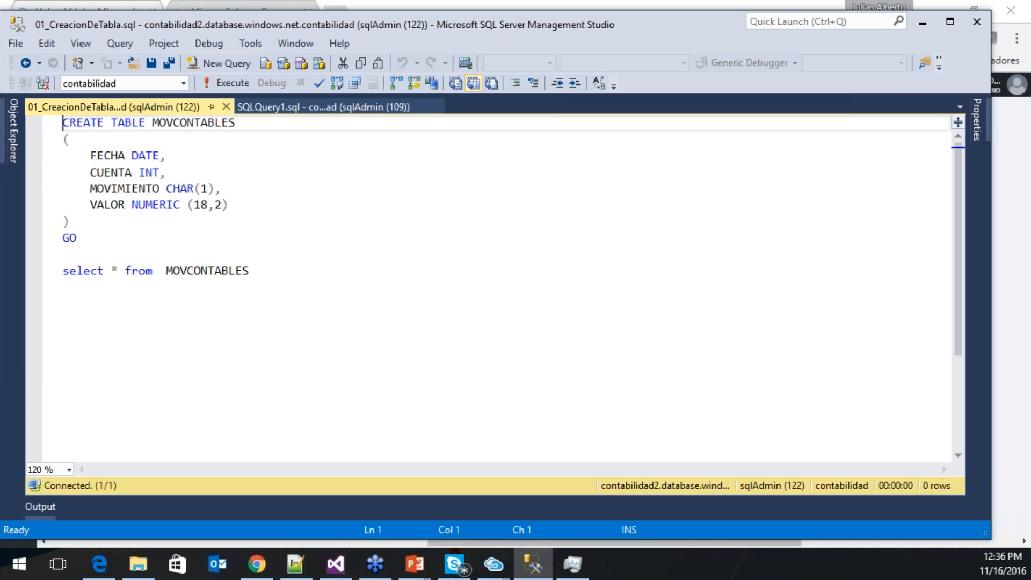
- Run the CREATE TABLE batch for MOVCONTABLES, then run the SELECT to confirm it's empty
drag(149, 239, 53, 120)
click(237, 88)
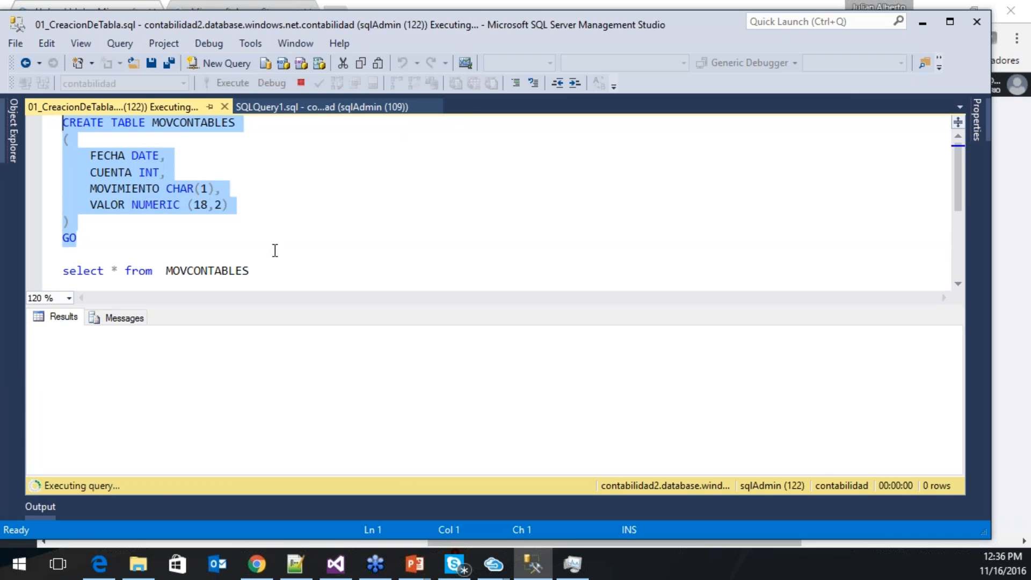
drag(299, 272, 63, 269)
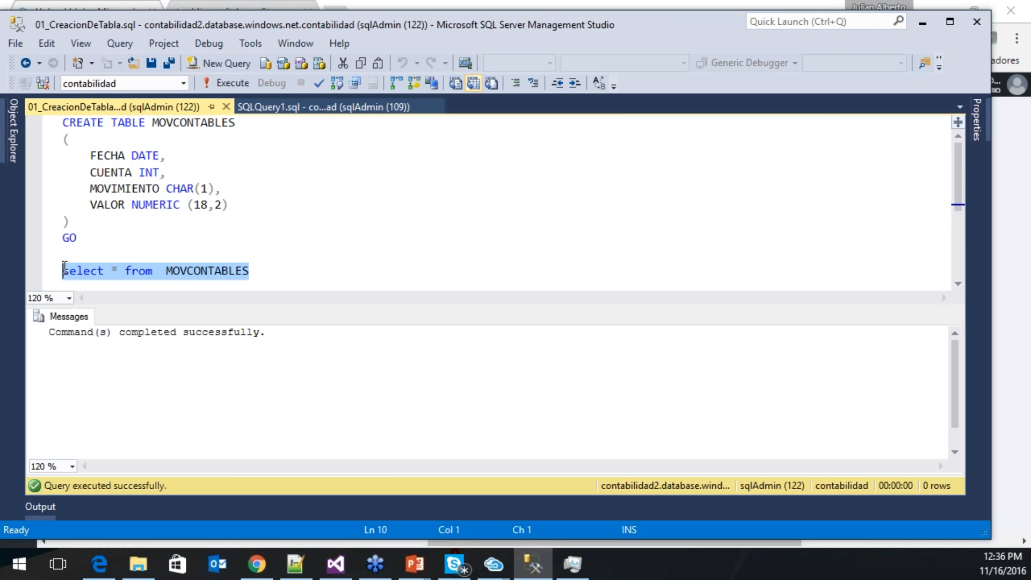
click(245, 81)
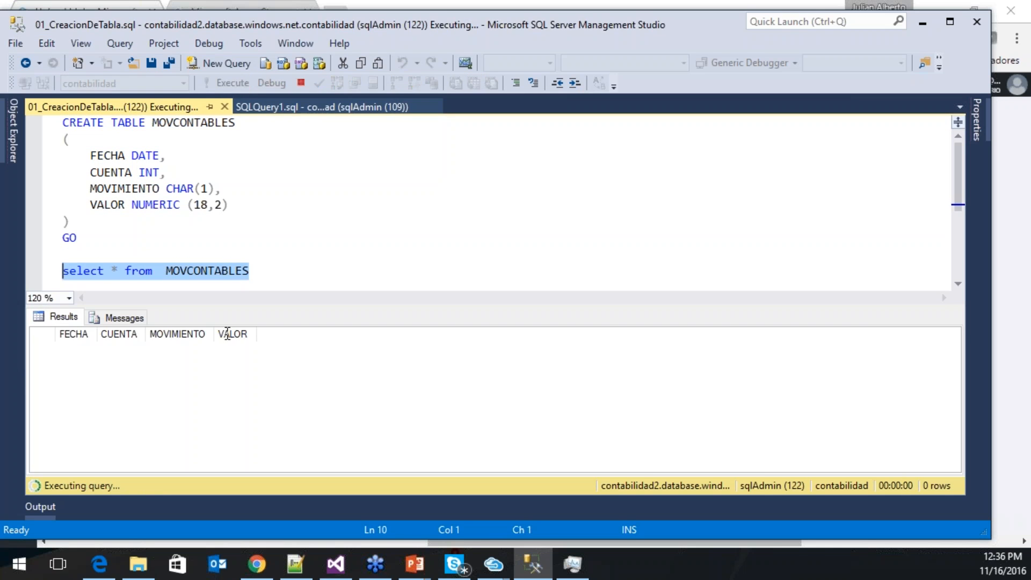
click(921, 23)
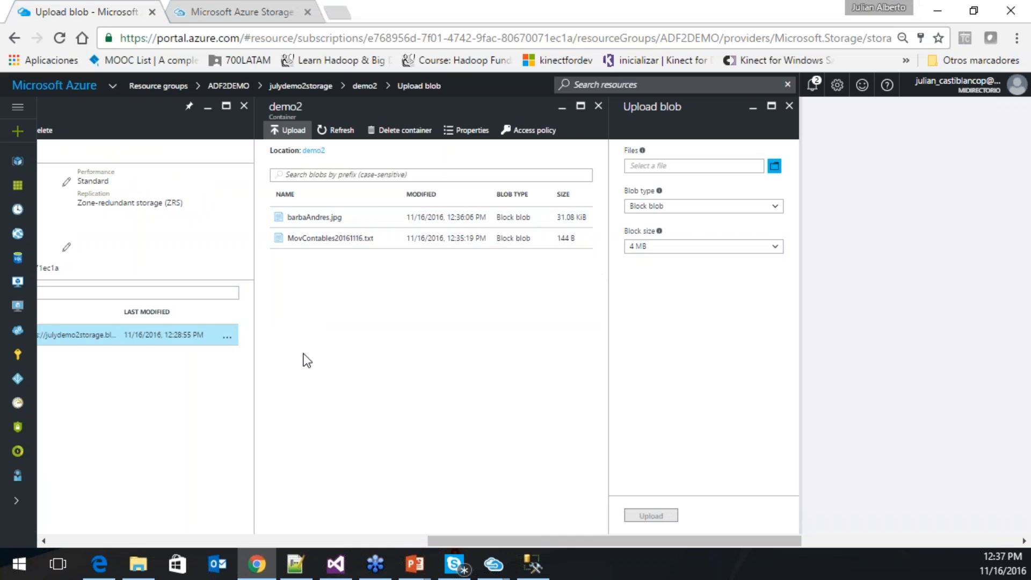
- Scroll the portal blades over and filter the resource group's items with 'a'
drag(550, 542, 354, 543)
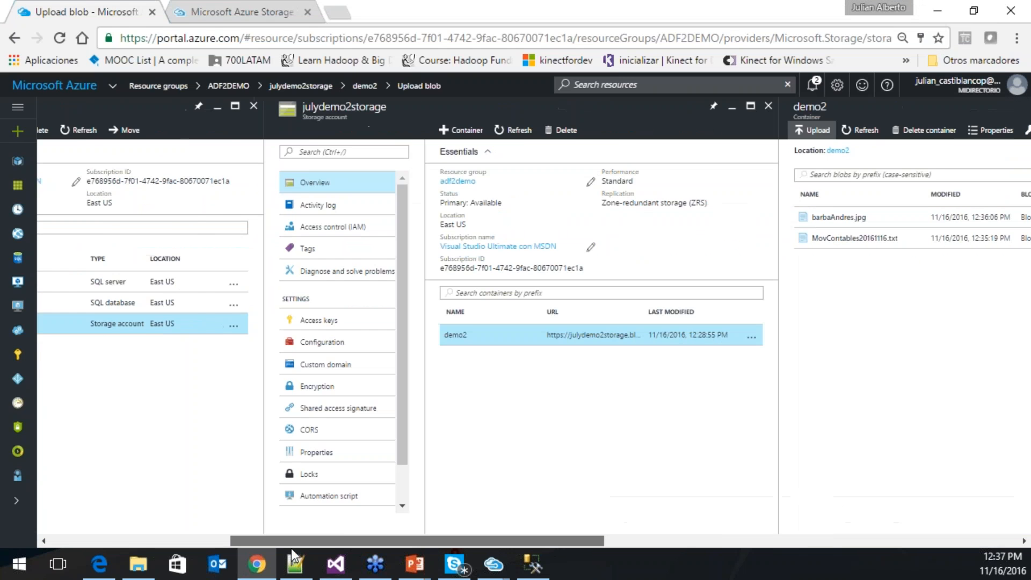
drag(292, 548, 250, 549)
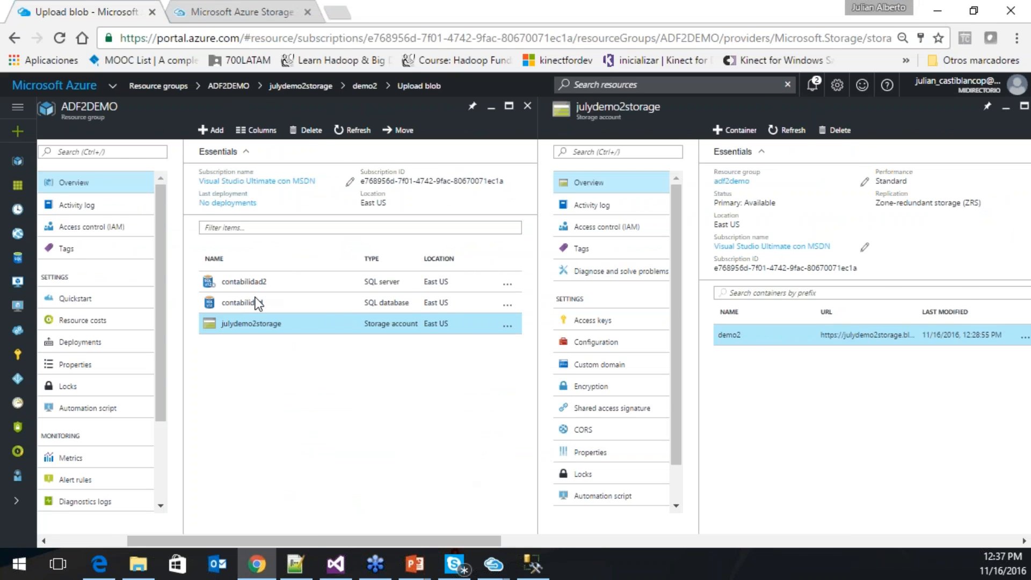
drag(263, 540, 203, 539)
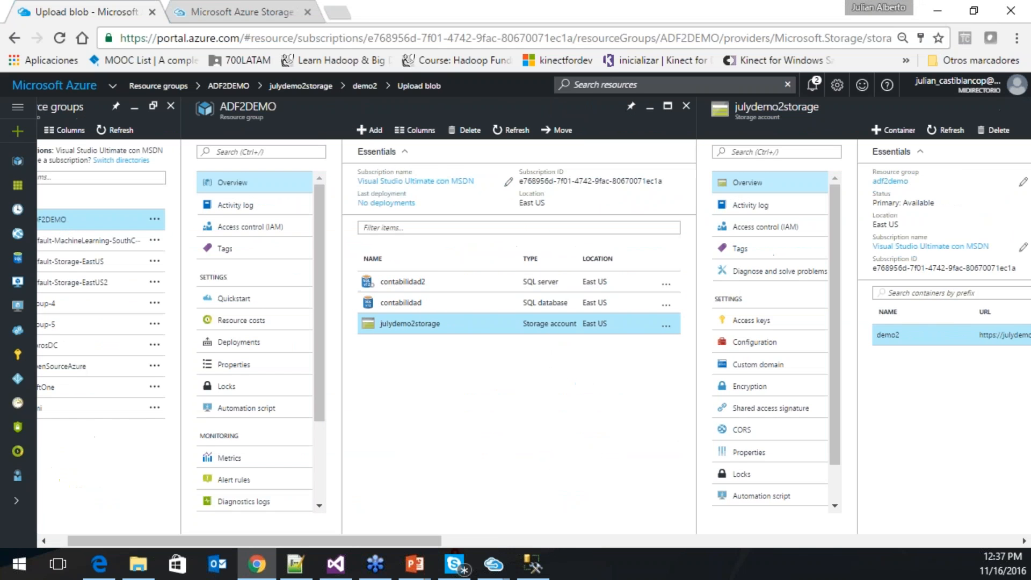
click(516, 229)
text(ata factory)
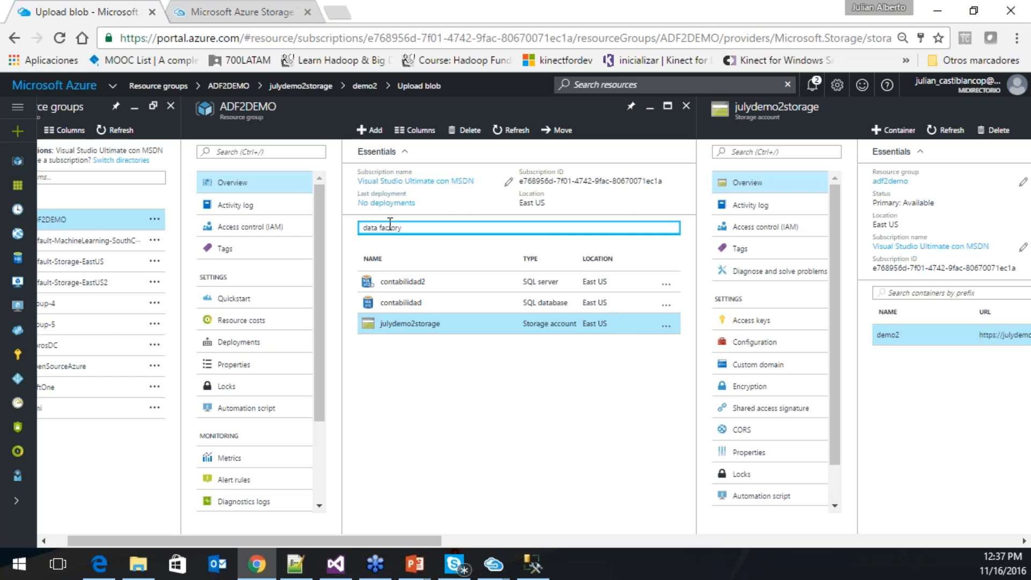
- Find Data Factory in the marketplace from ADF2DEMO and start creating a new one
click(371, 130)
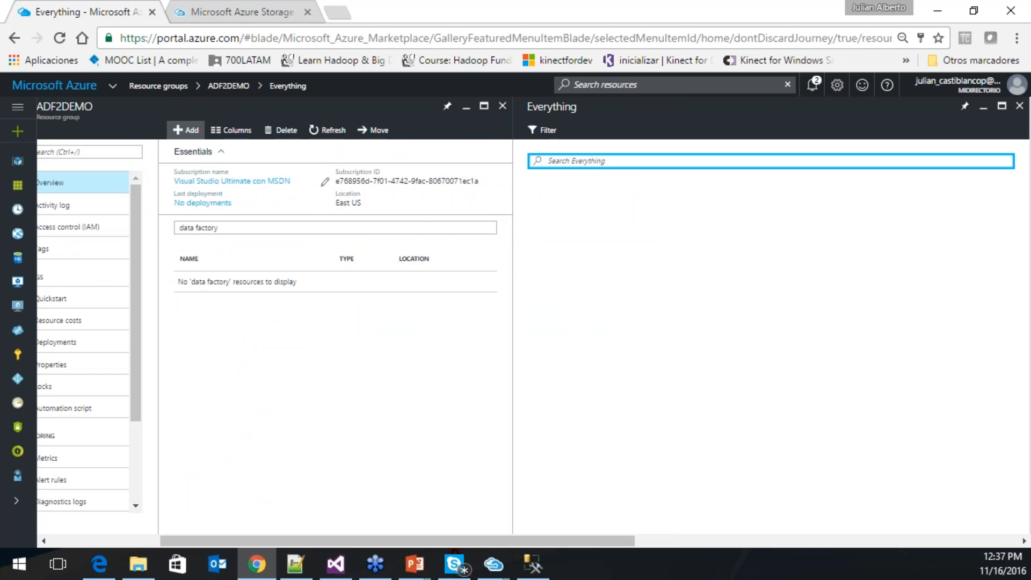
text(data fac)
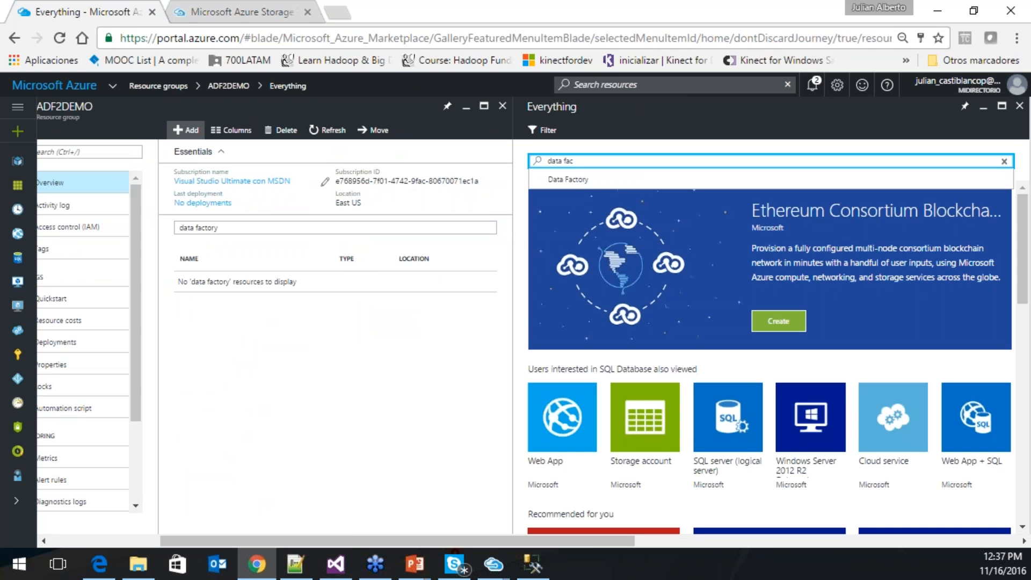
key(Down)
key(Return)
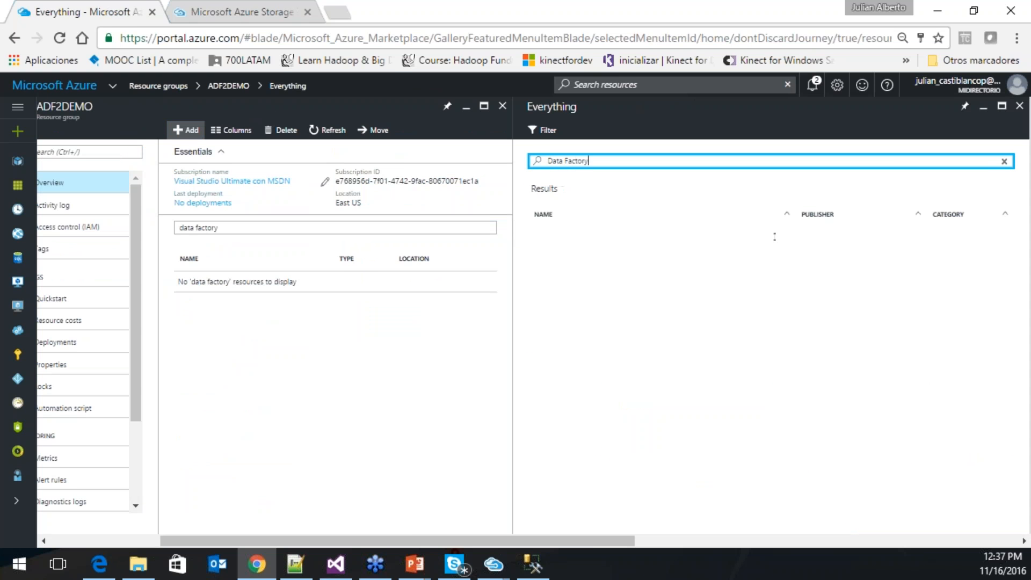
click(582, 244)
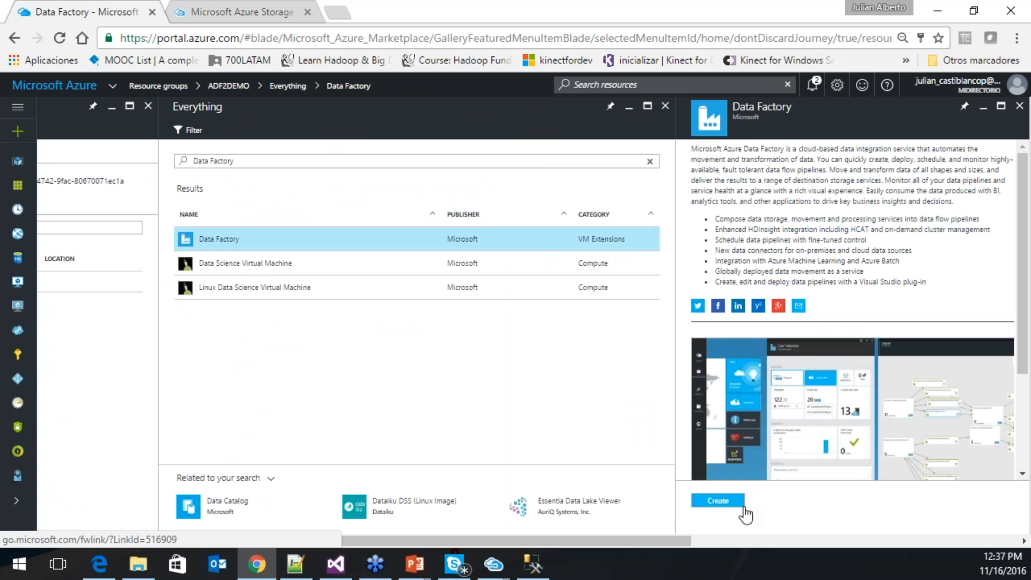
drag(638, 542, 765, 542)
click(411, 501)
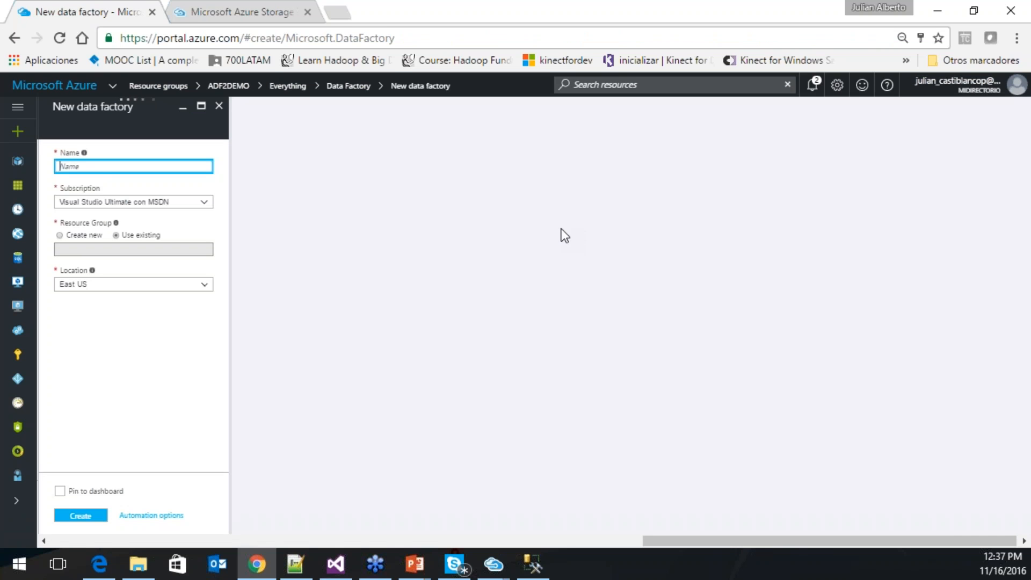
- Name the data factory adf_demo2 in resource group ADF2DEMO, East US, and create it
text(adf)
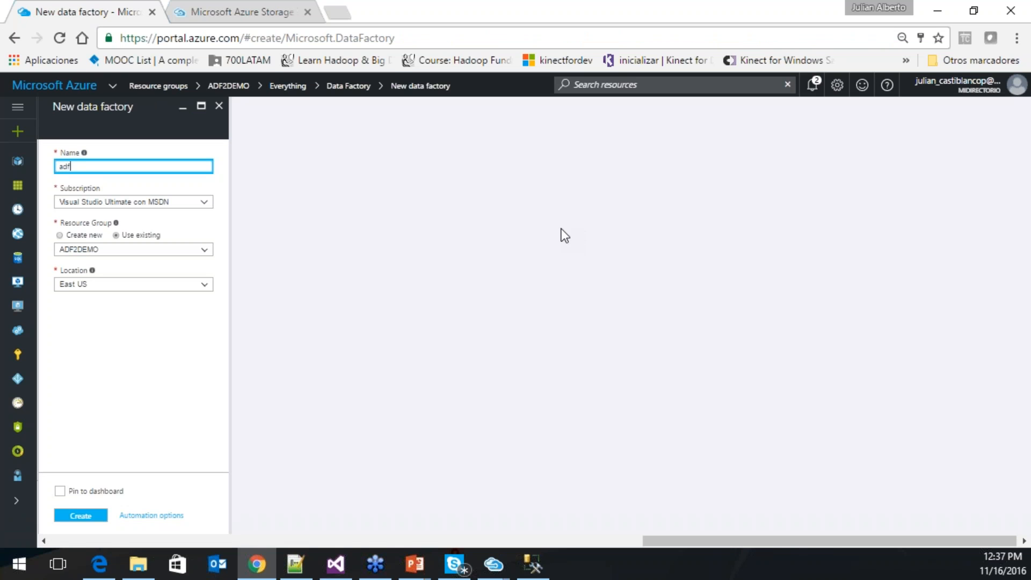
text(_)
text(demo2)
click(81, 517)
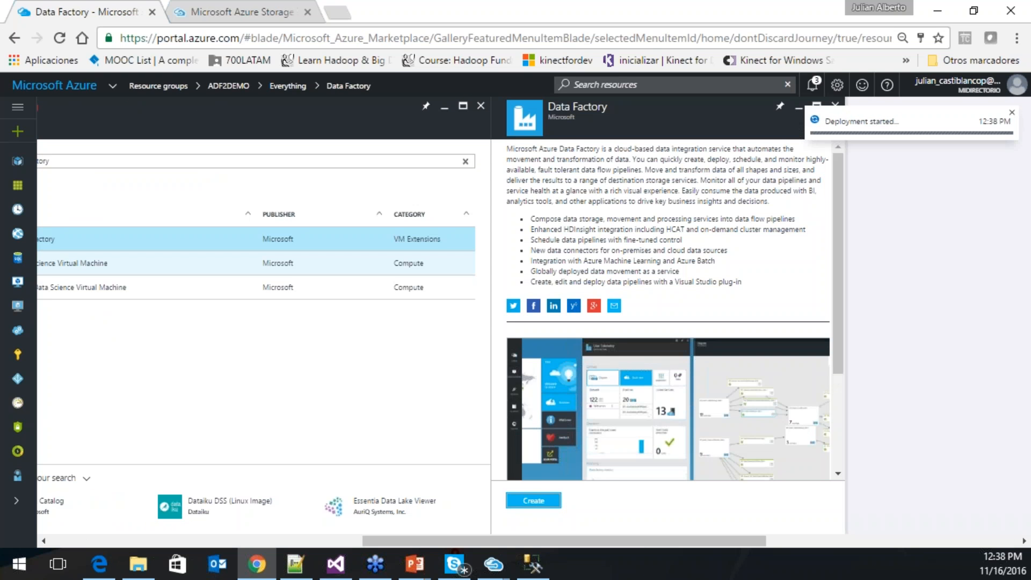
- Check the deployment notifications and close the Storage Explorer tab
click(811, 84)
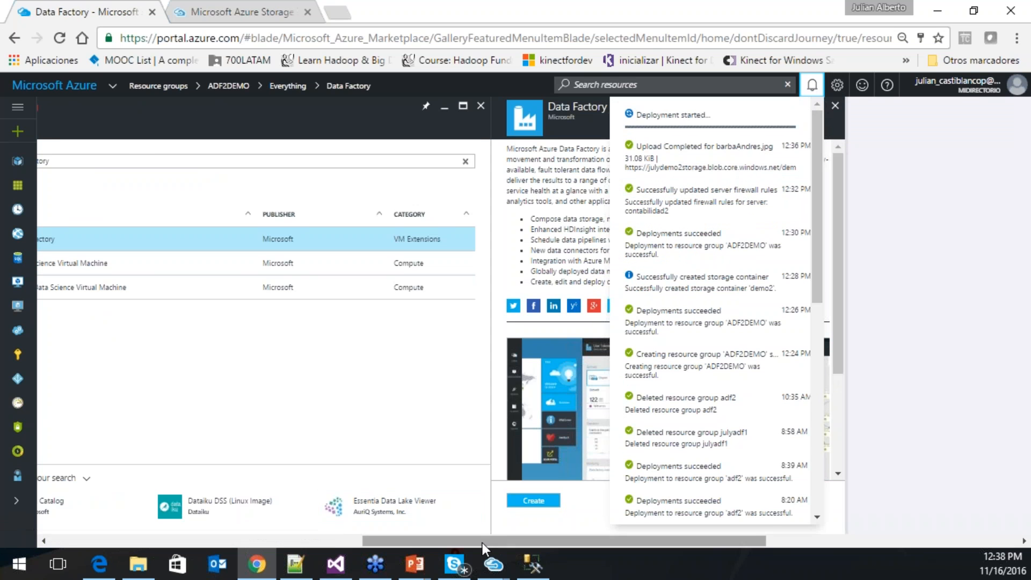
drag(482, 548, 413, 553)
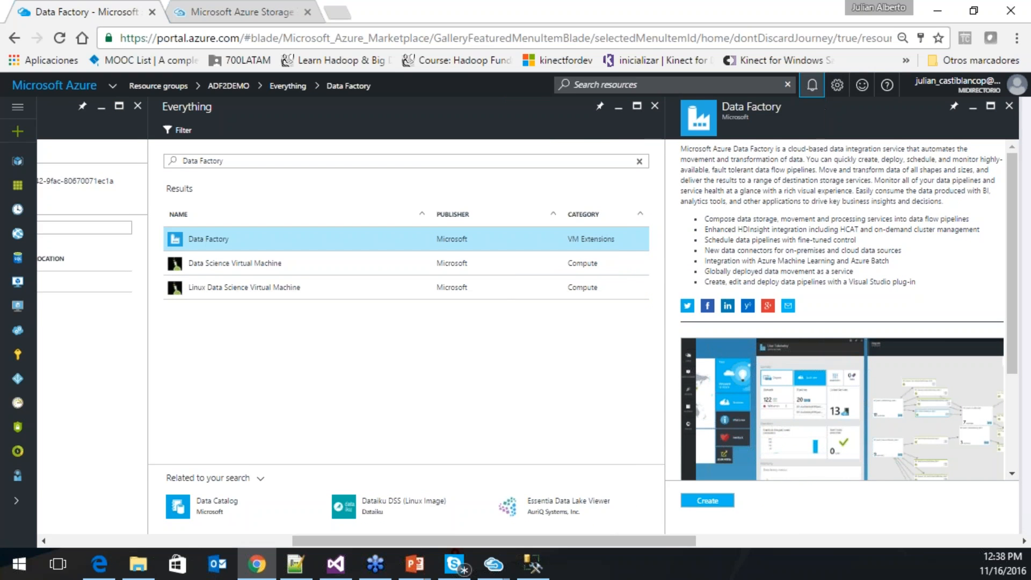
click(811, 85)
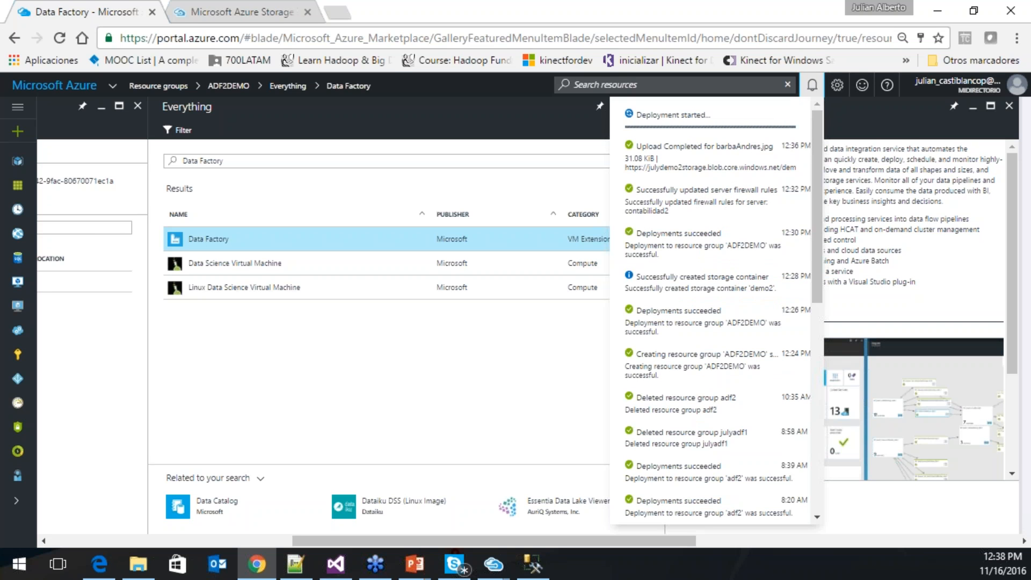
click(244, 11)
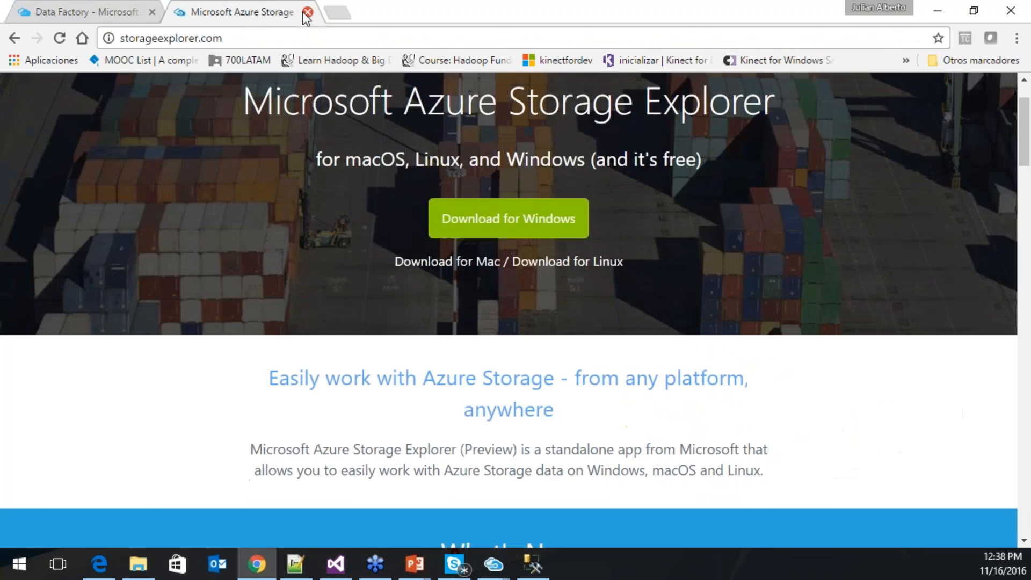
click(307, 12)
click(444, 410)
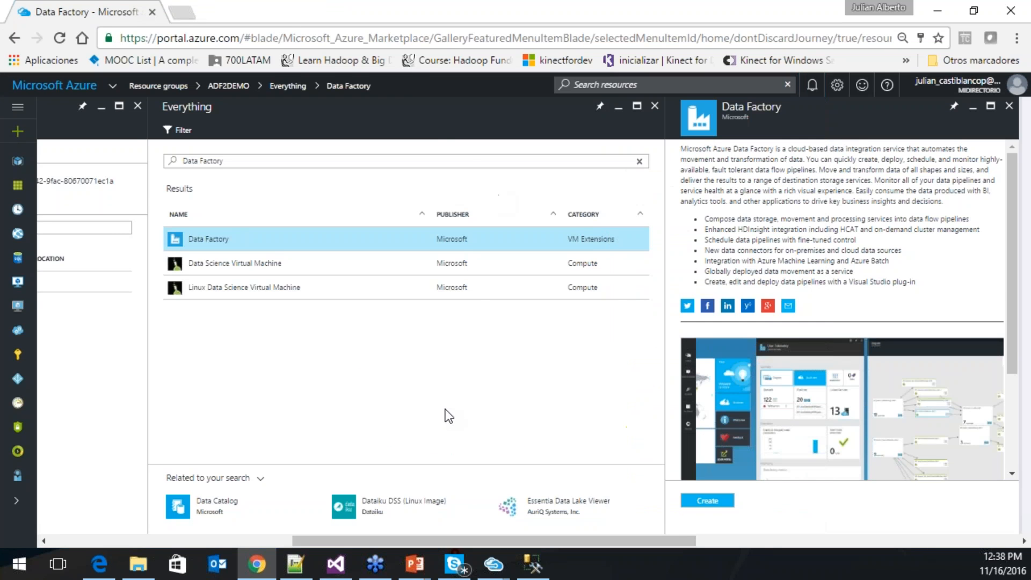
- Clear the resource filter, refresh ADF2DEMO's list and confirm adfdemo2 deployed successfully
drag(471, 546, 350, 542)
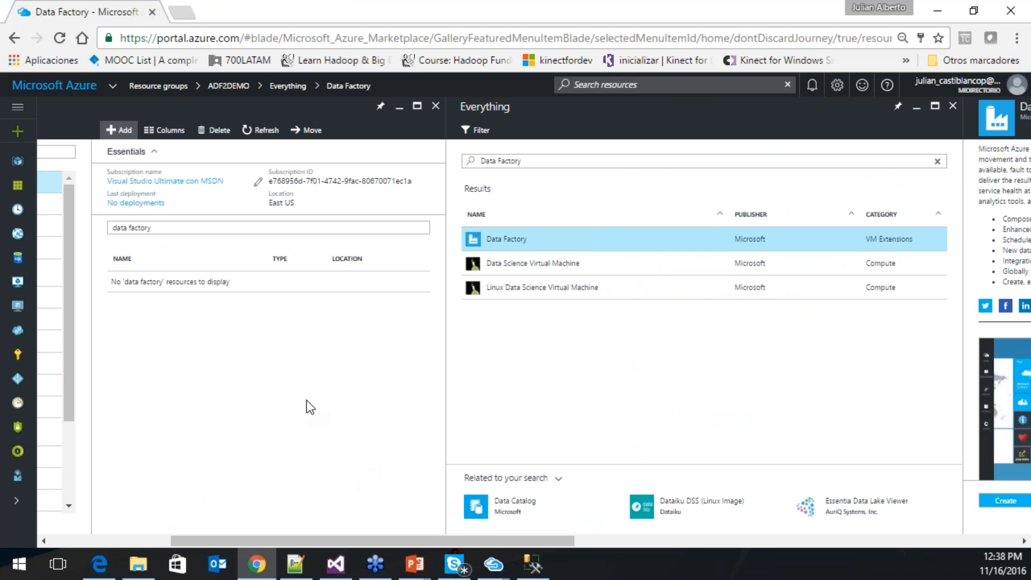
scroll(336, 540, left, 5)
drag(413, 228, 282, 217)
key(BackSpace)
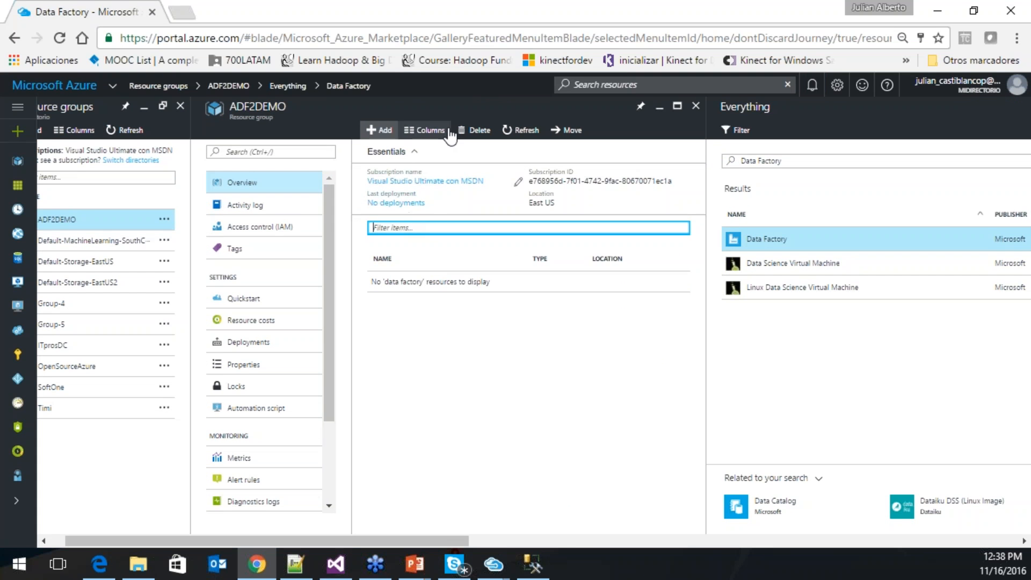
click(521, 130)
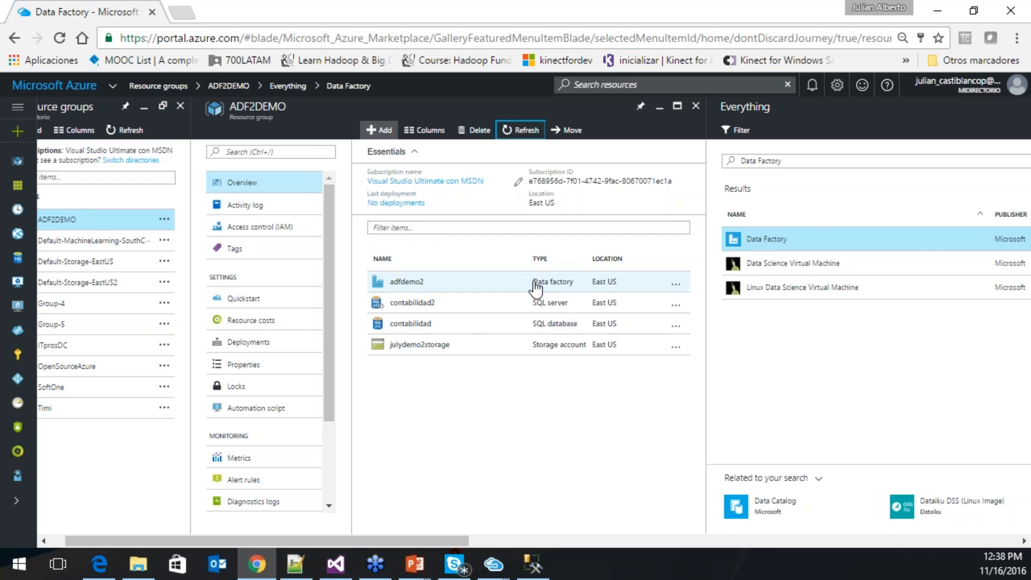
click(812, 85)
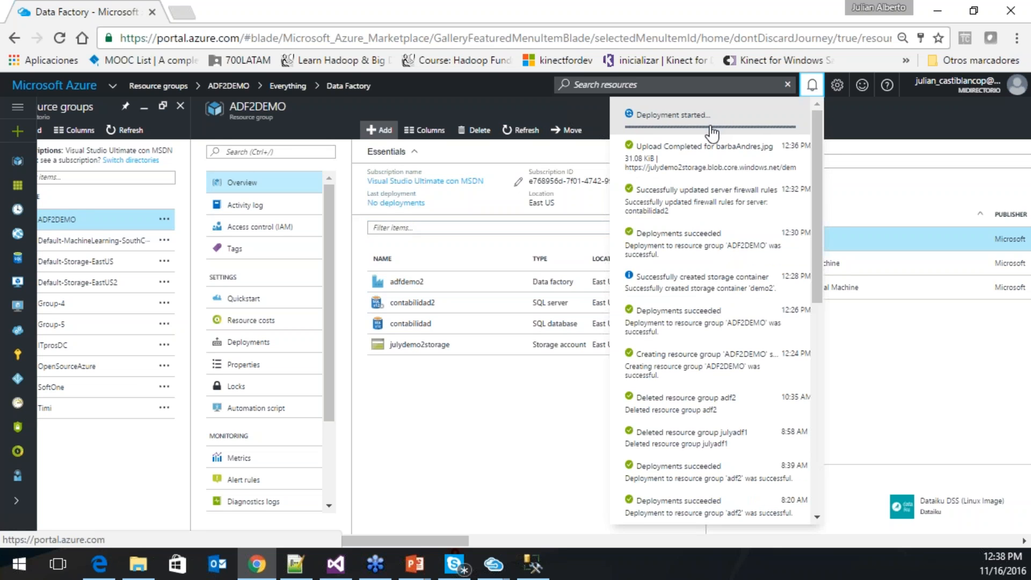
click(531, 449)
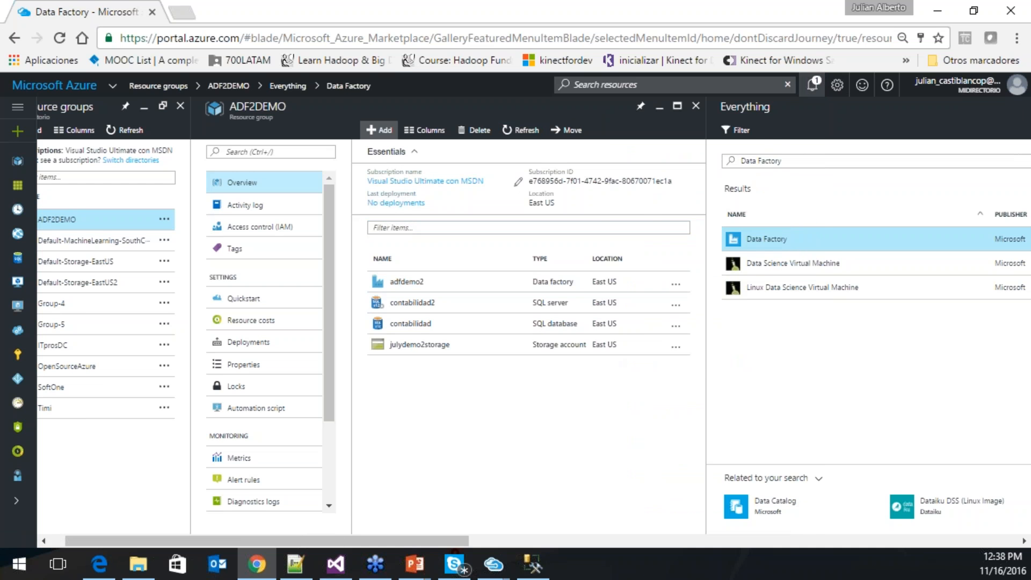
click(812, 86)
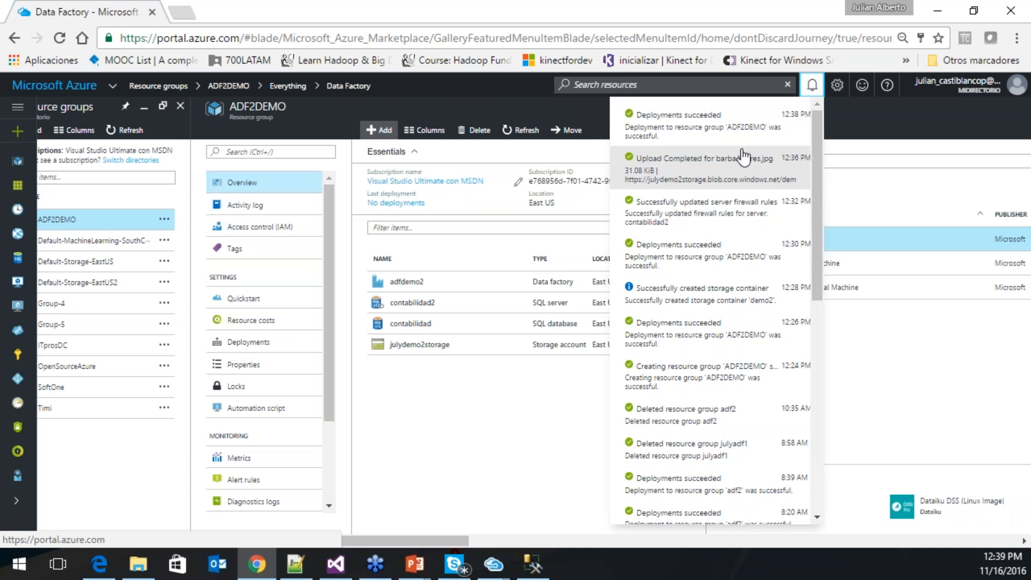
click(475, 438)
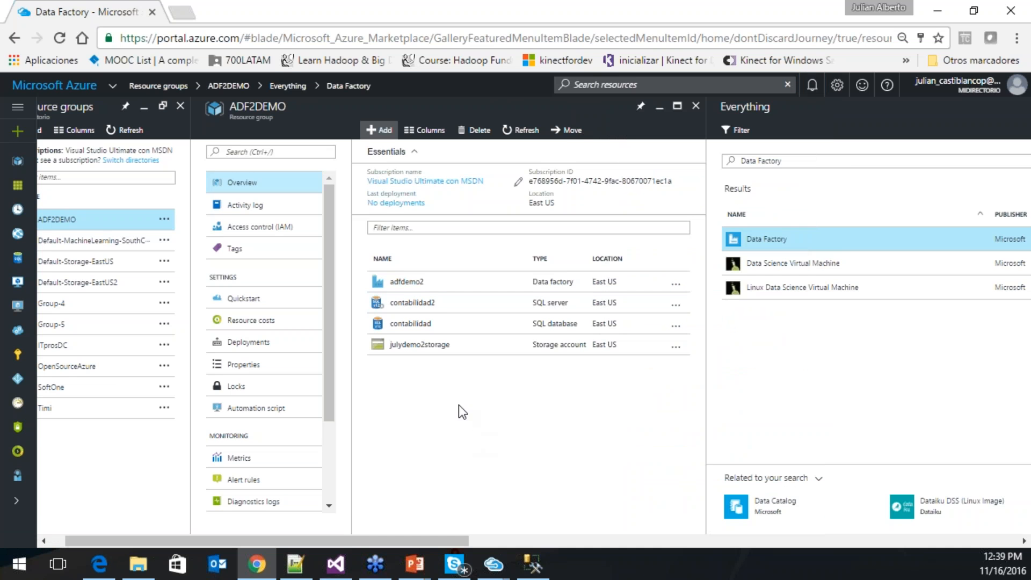
- Open the adfdemo2 data factory and launch its Copy data (PREVIEW) wizard
click(429, 290)
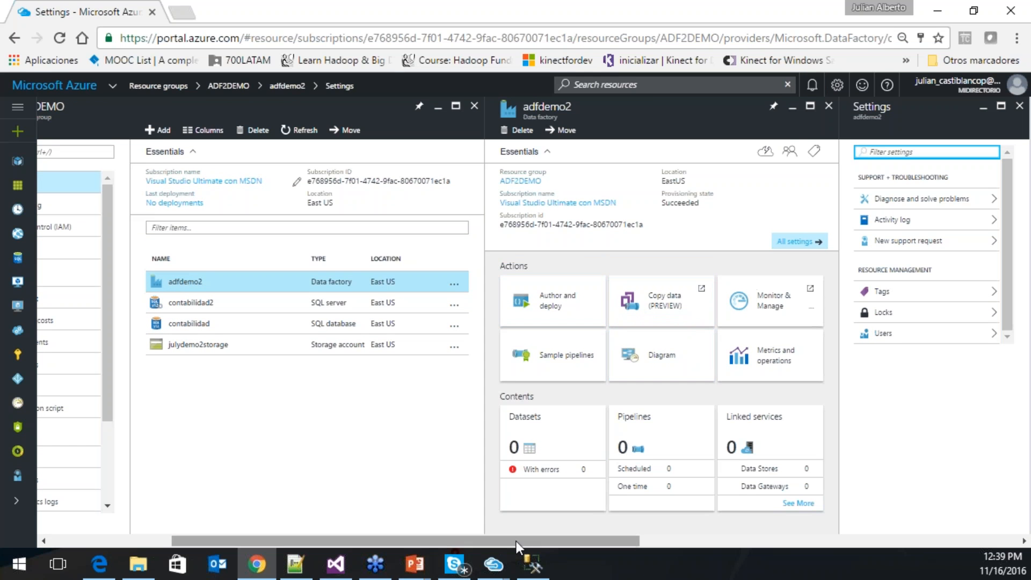
drag(524, 539, 633, 536)
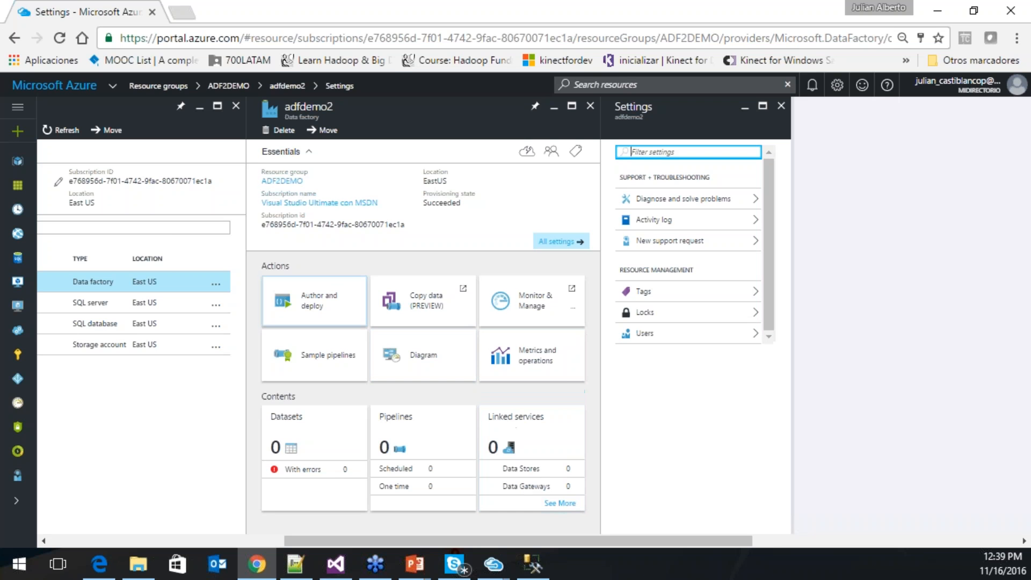
click(427, 314)
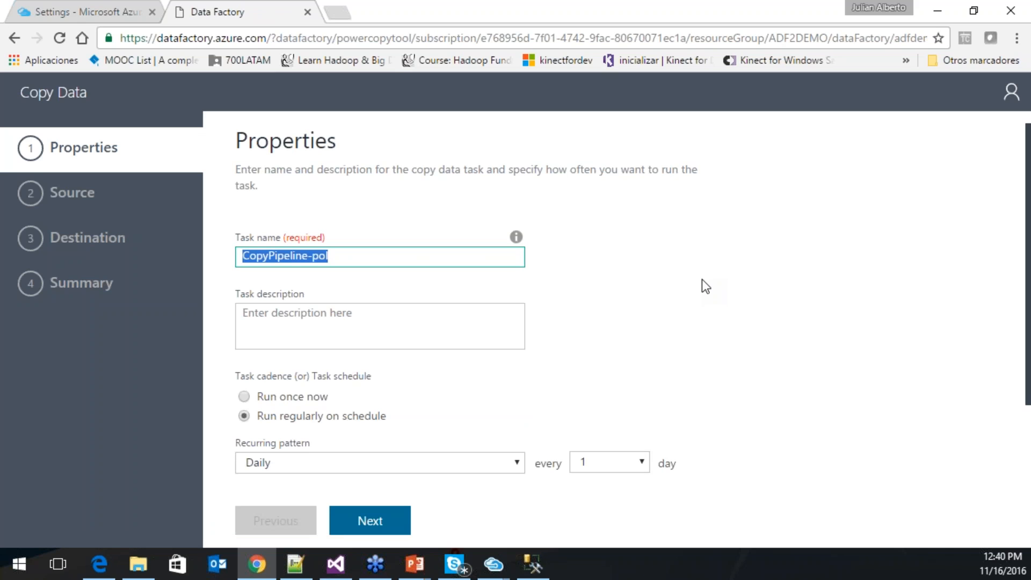
- Name the task CargueInterfazcontable with description 'trasladar información de mi blob a sql database'
text(In)
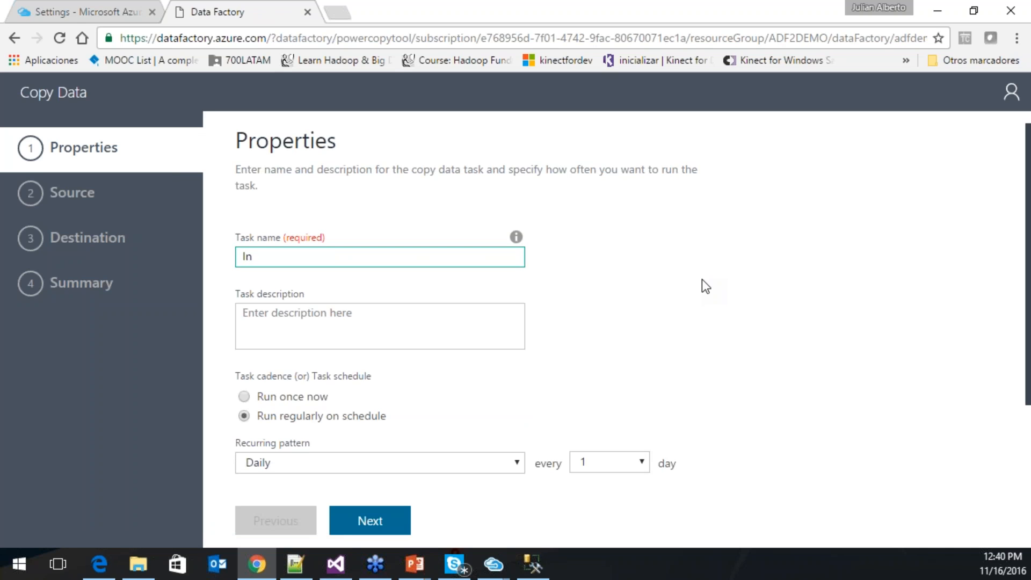
text(te)
key(BackSpace)
key(BackSpace)
key(BackSpace)
key(BackSpace)
text(CargueInterfazcont)
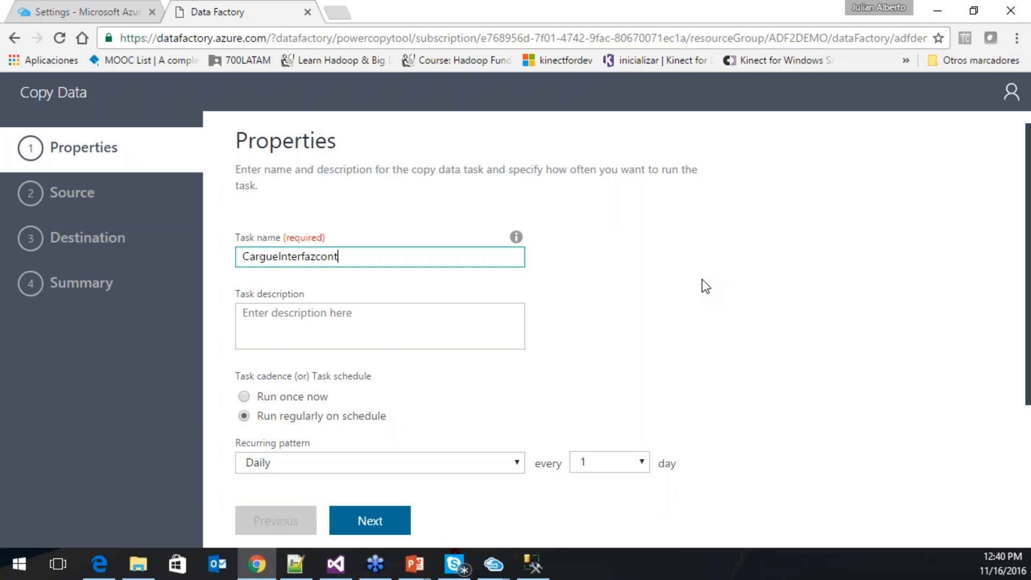
text(able)
key(Tab)
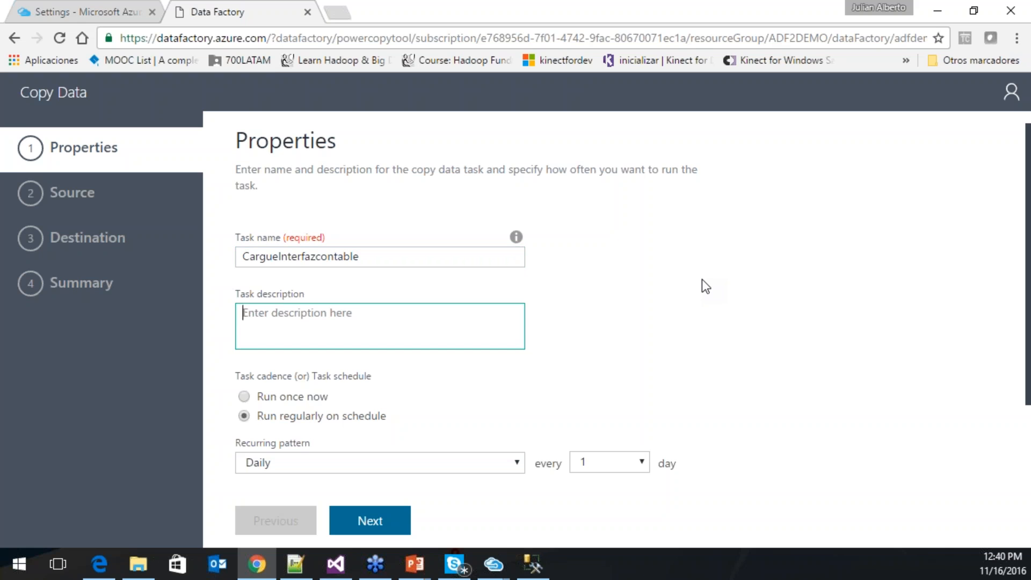
text(trasladar )
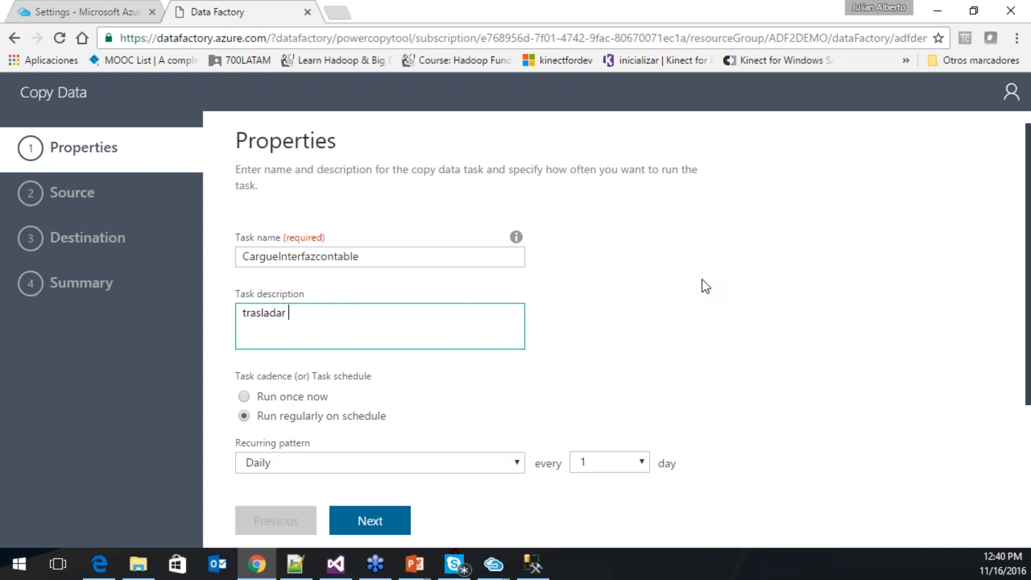
text(información de )
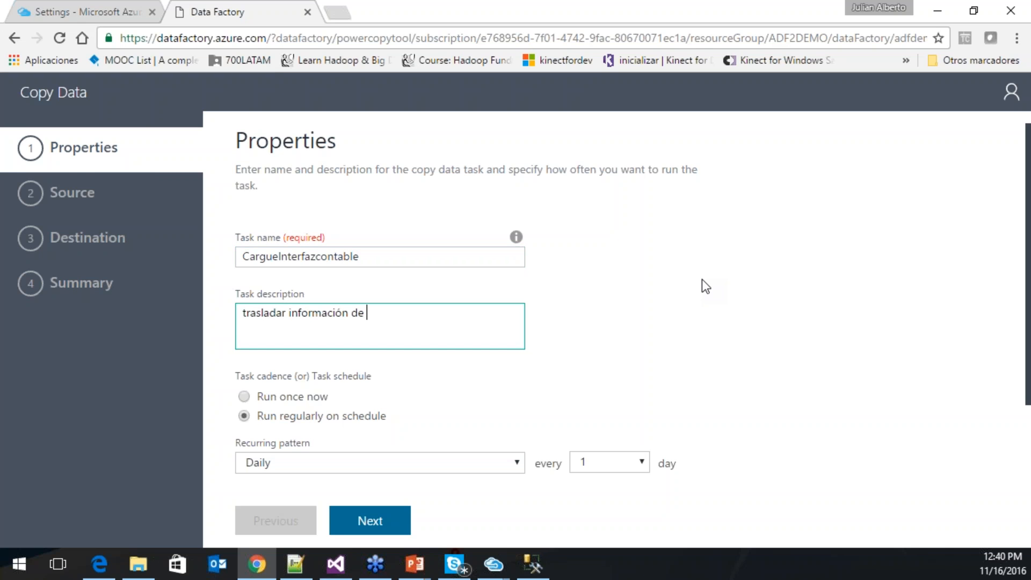
text(mi blob a sql database)
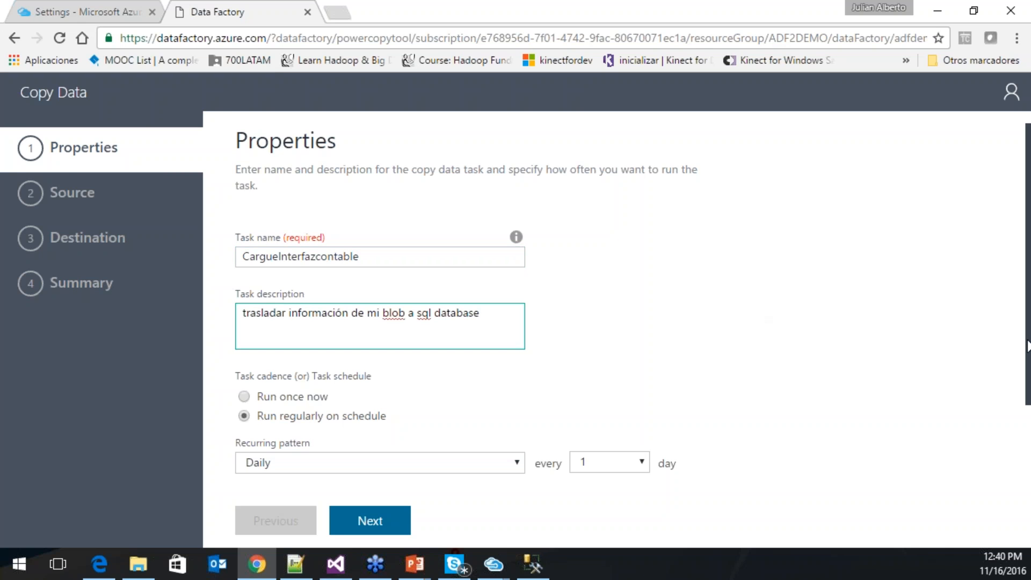
- Schedule the task to run regularly, Daily every 1 day, from 11/15/2016 until 12/31/2099
scroll(1026, 344, down, 1)
scroll(632, 308, down, 2)
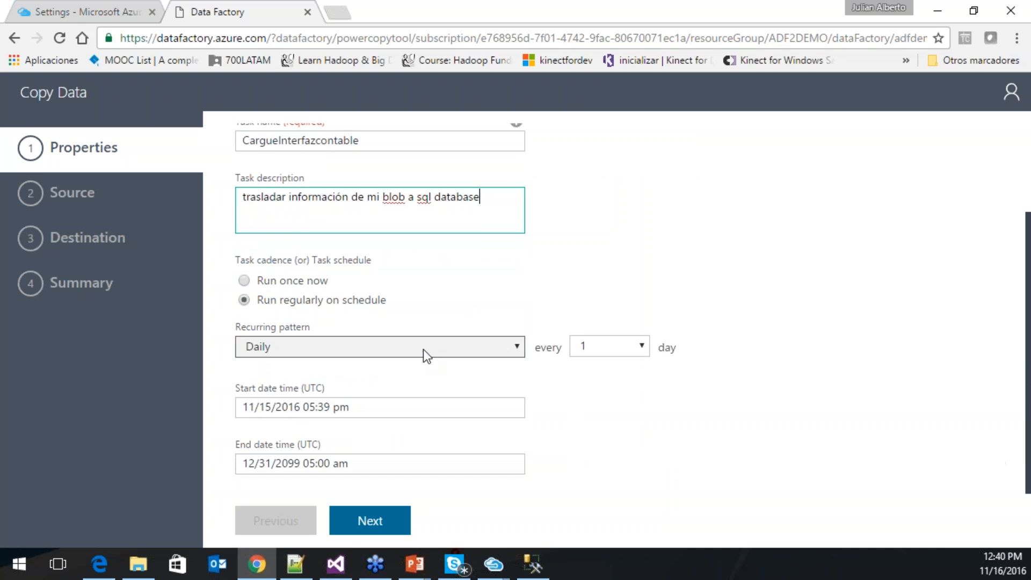
click(382, 352)
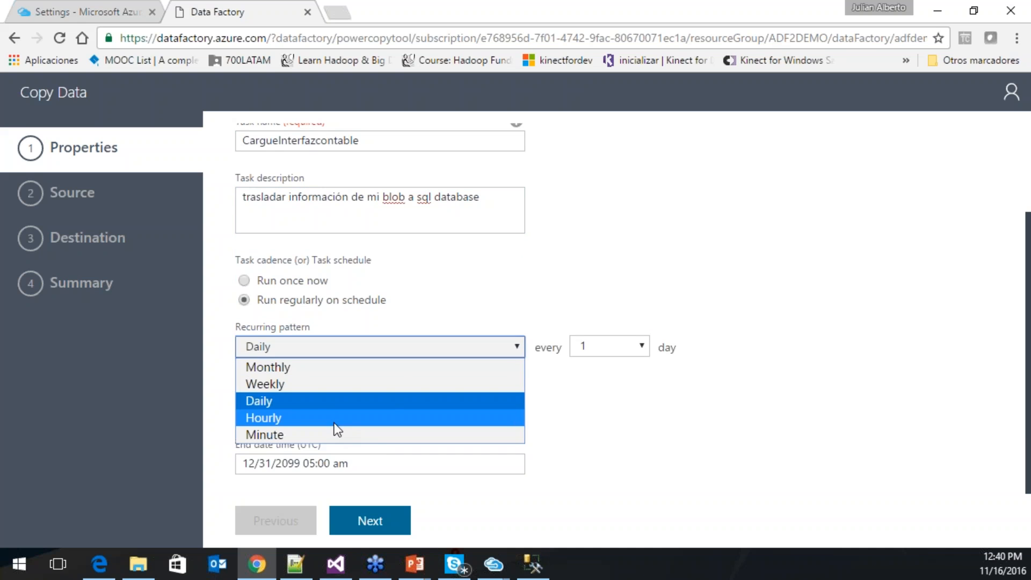
click(476, 295)
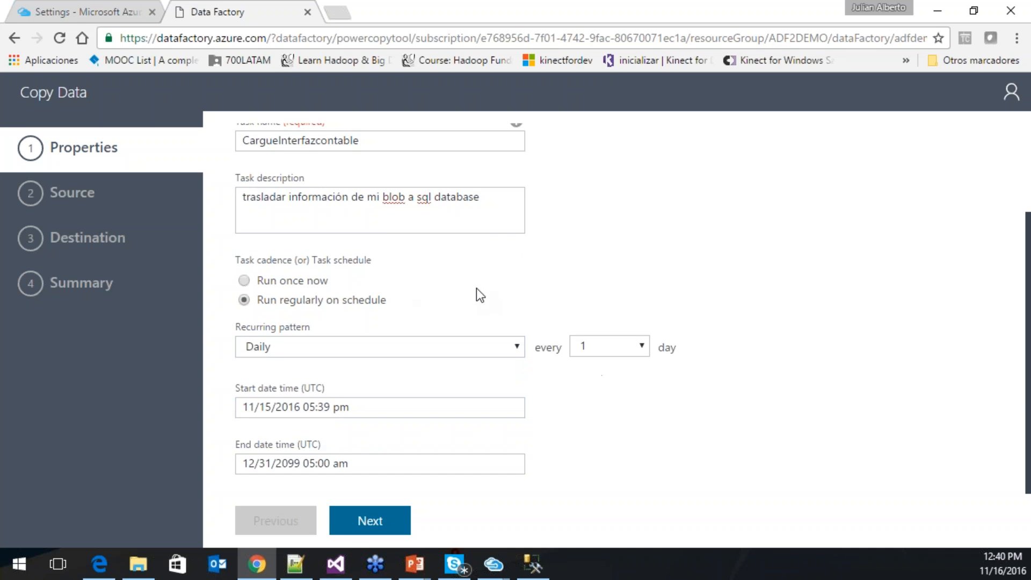
click(320, 287)
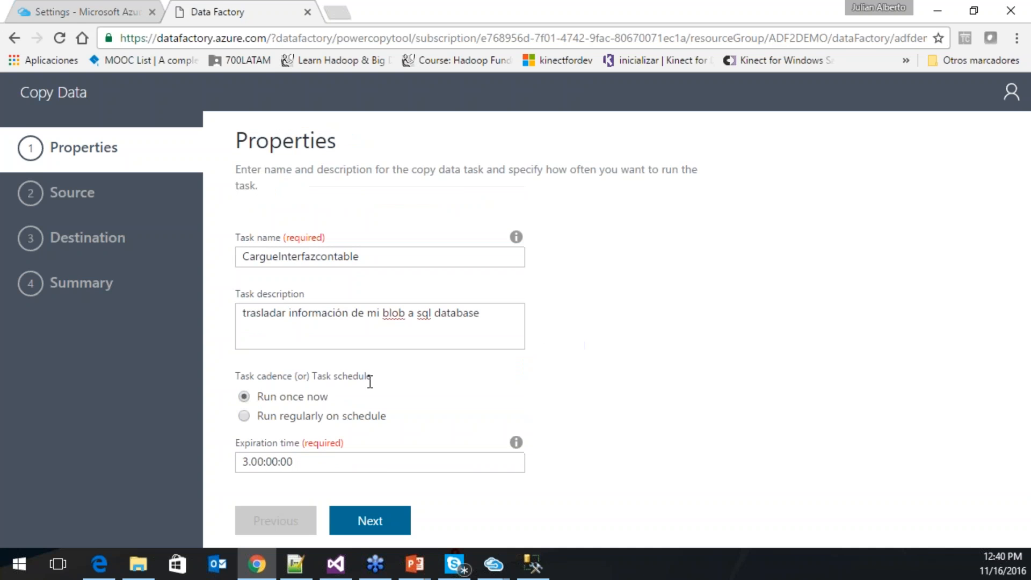
click(339, 416)
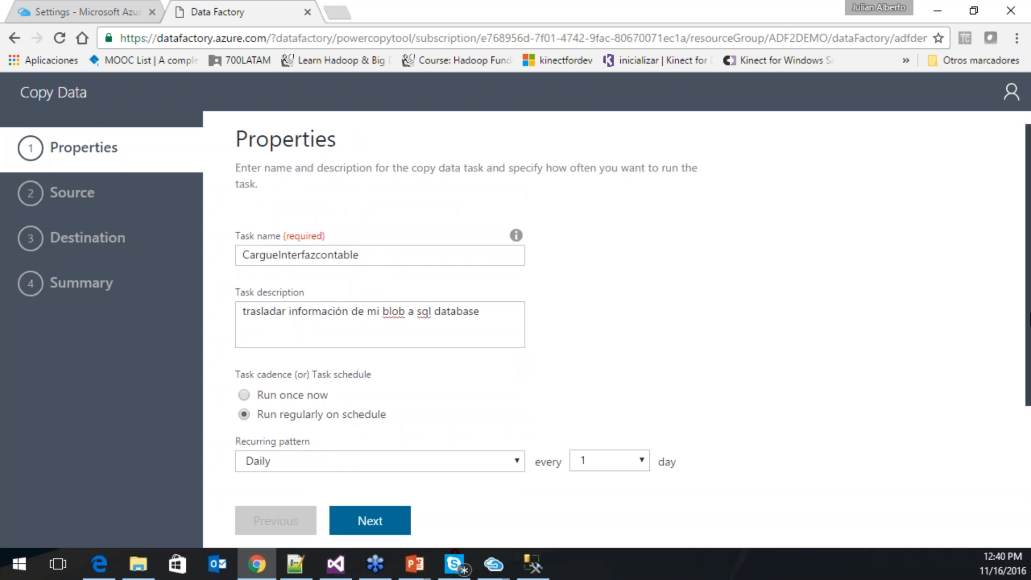
scroll(903, 323, down, 2)
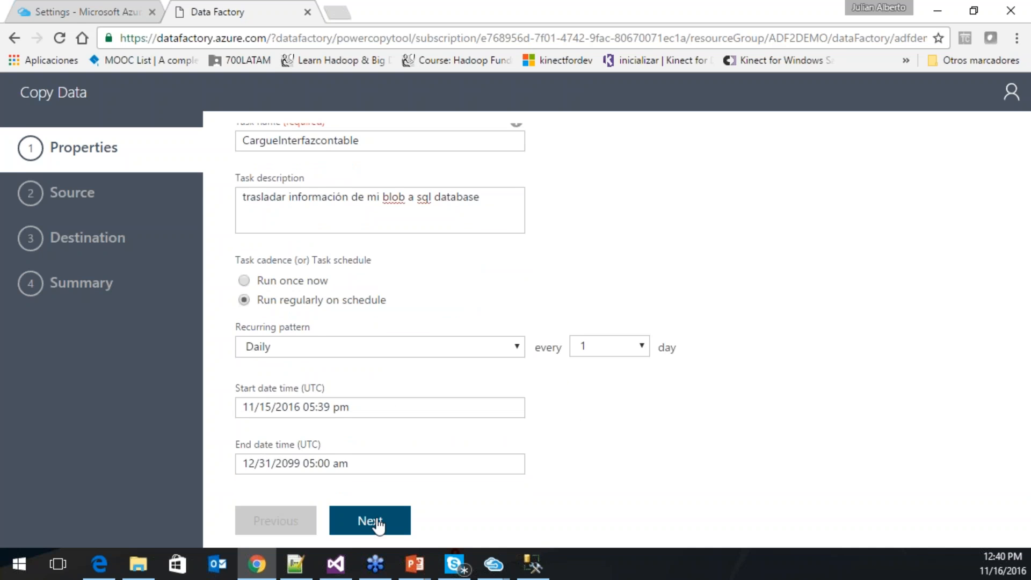
- Advance to the source step and pick the Azure Blob Storage data store tile
click(378, 528)
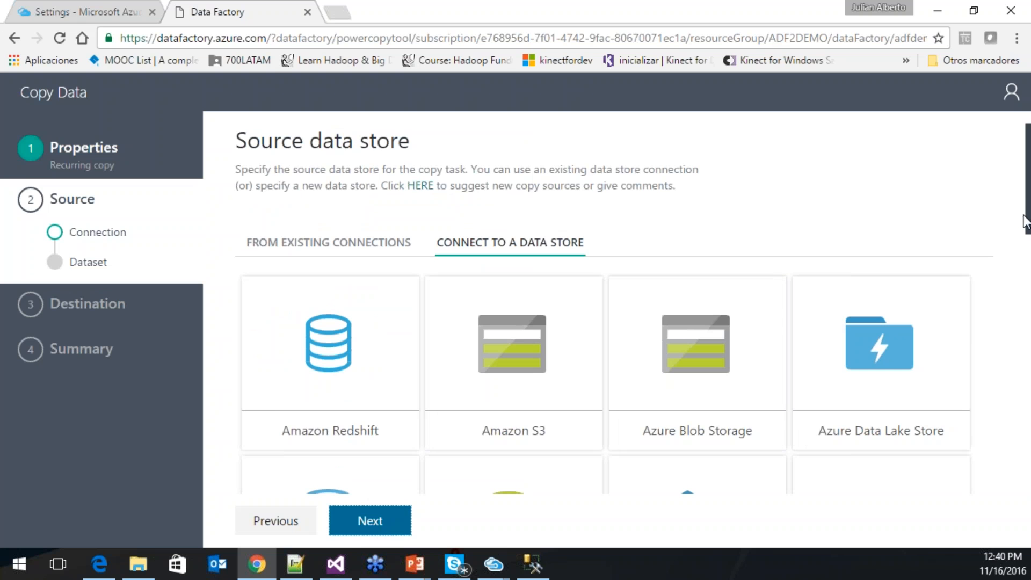
drag(1027, 220, 1027, 263)
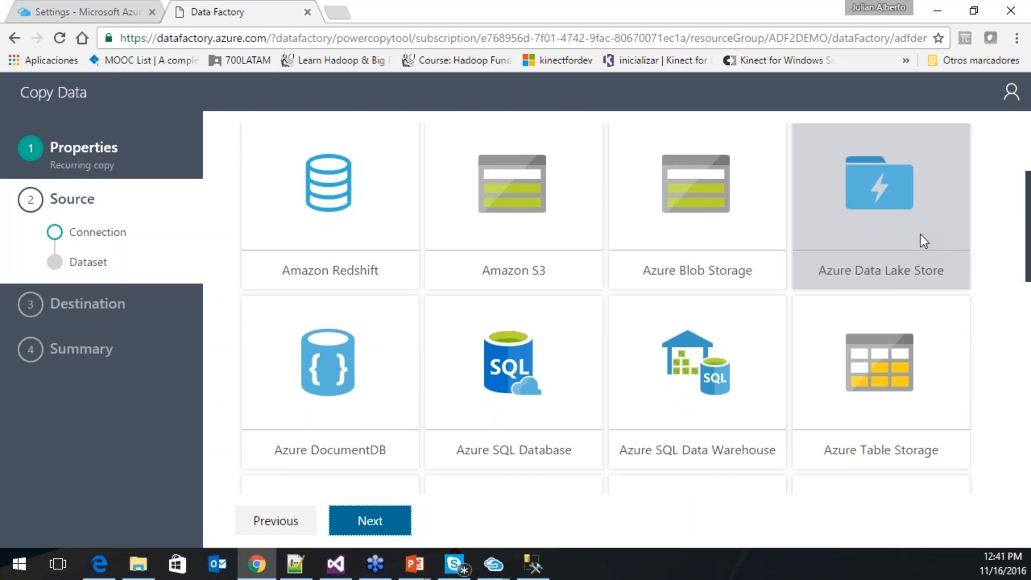
scroll(1015, 237, down, 3)
scroll(1026, 344, down, 5)
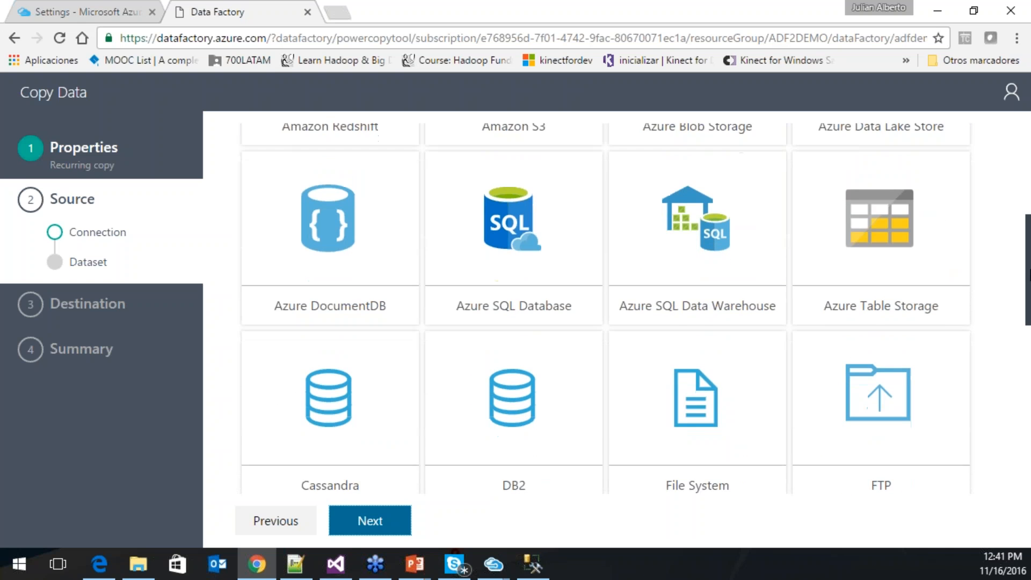
drag(1027, 344, 1015, 453)
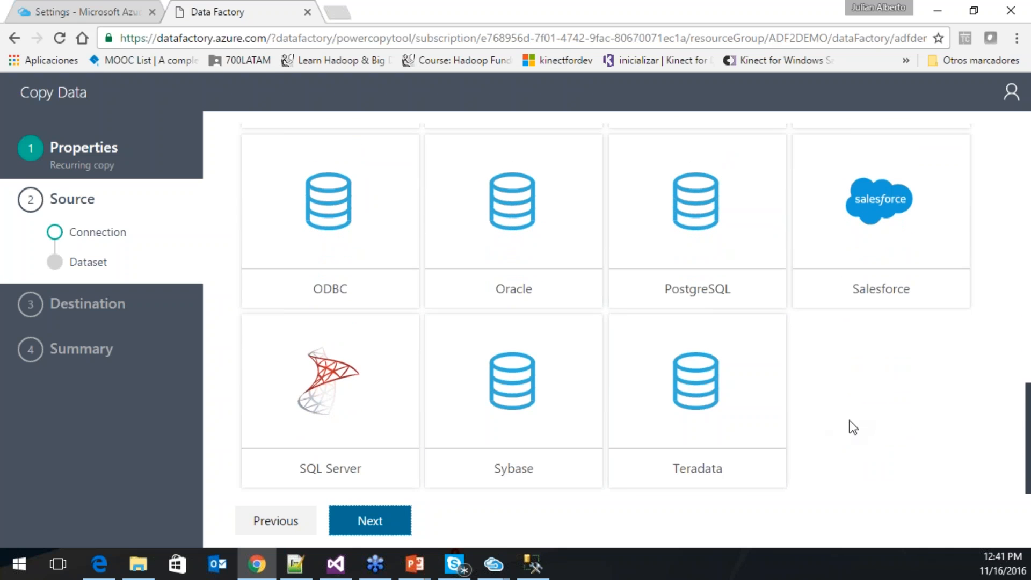
scroll(852, 427, up, 15)
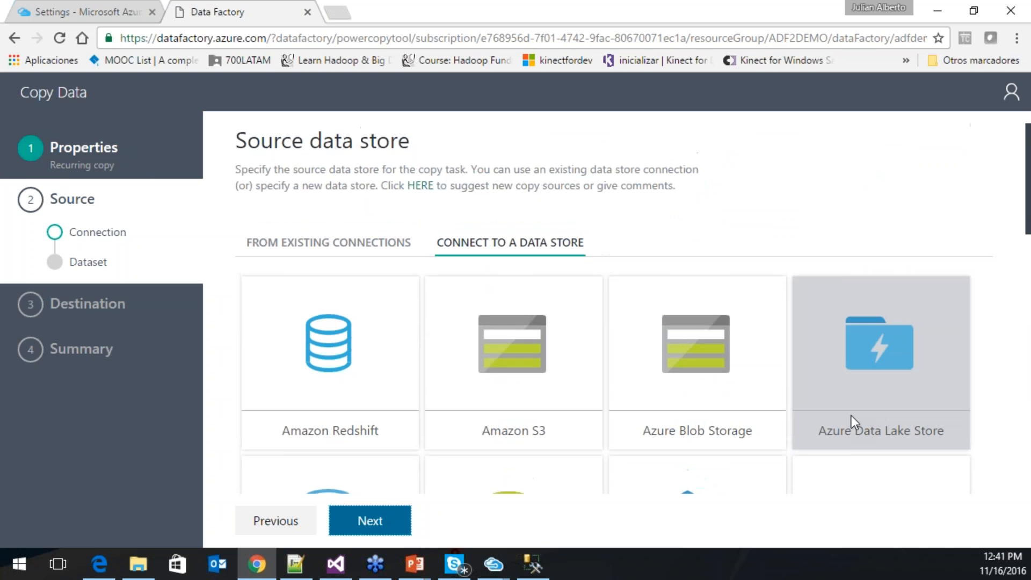
click(679, 364)
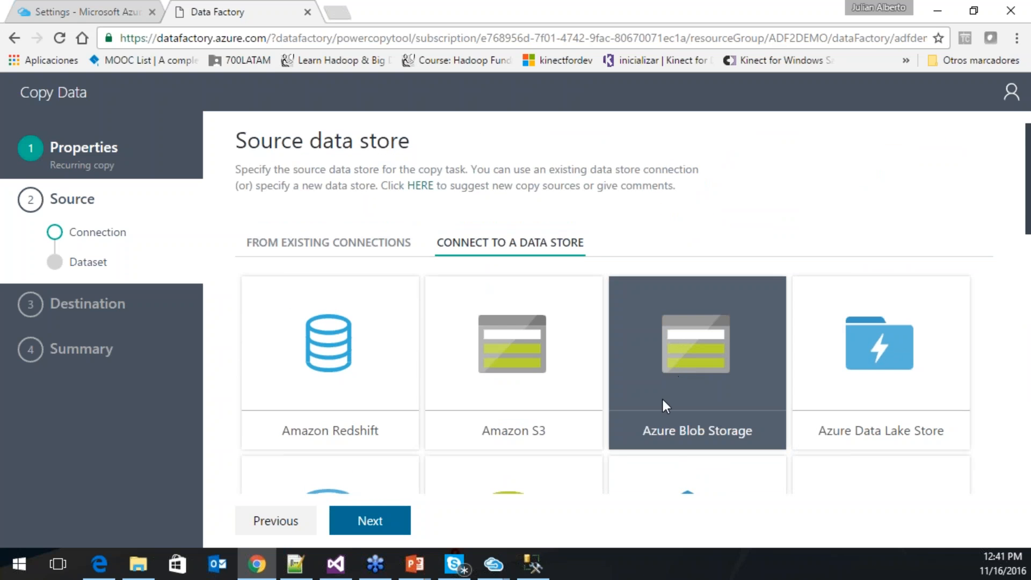
- Create connection blobinterfazcontable on subscription Visual Studio Ultimate con MSDN, storage account julydemo2storage
click(371, 529)
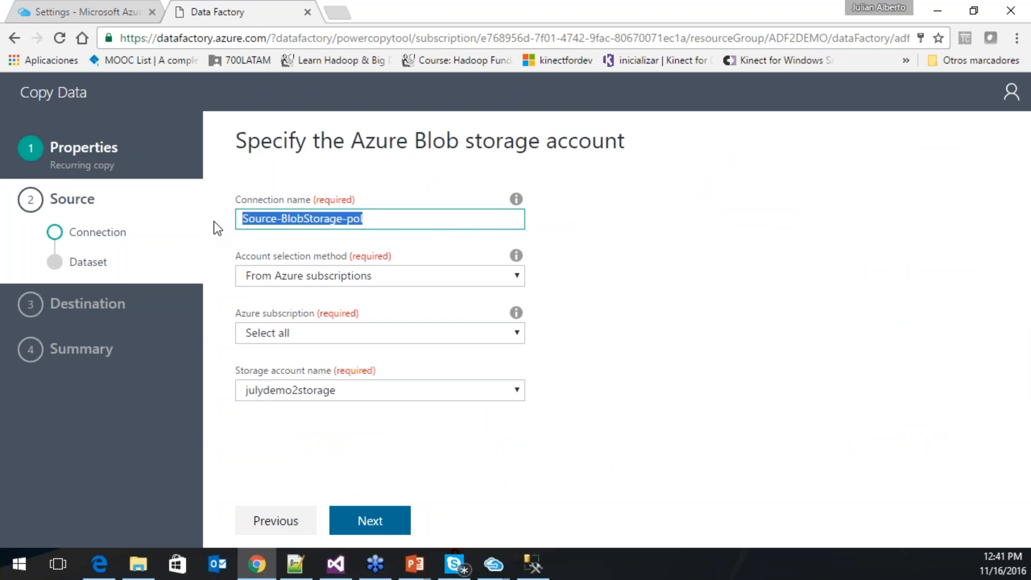
text(blobinter)
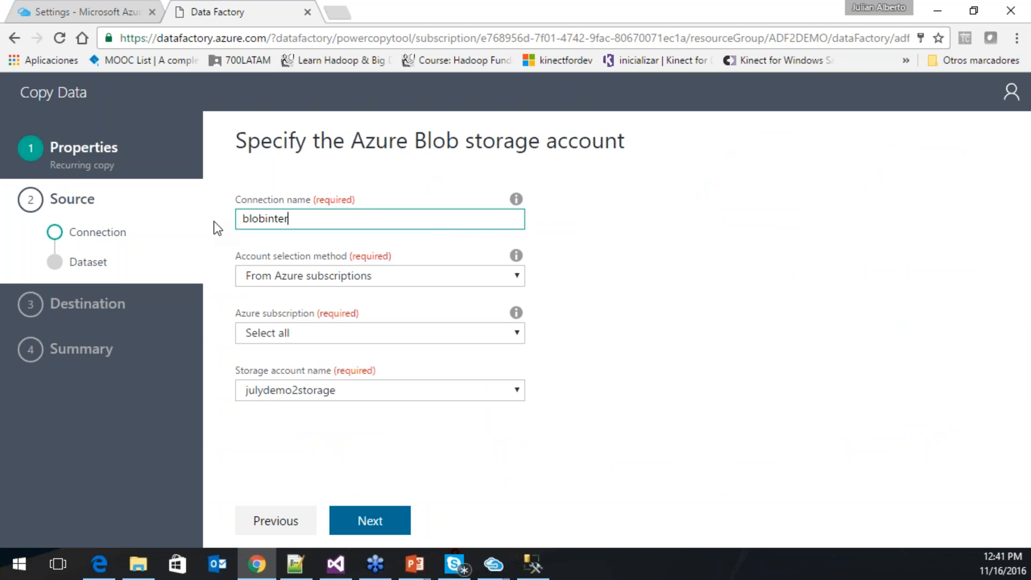
text(fazcontable)
click(362, 276)
click(362, 276)
click(363, 331)
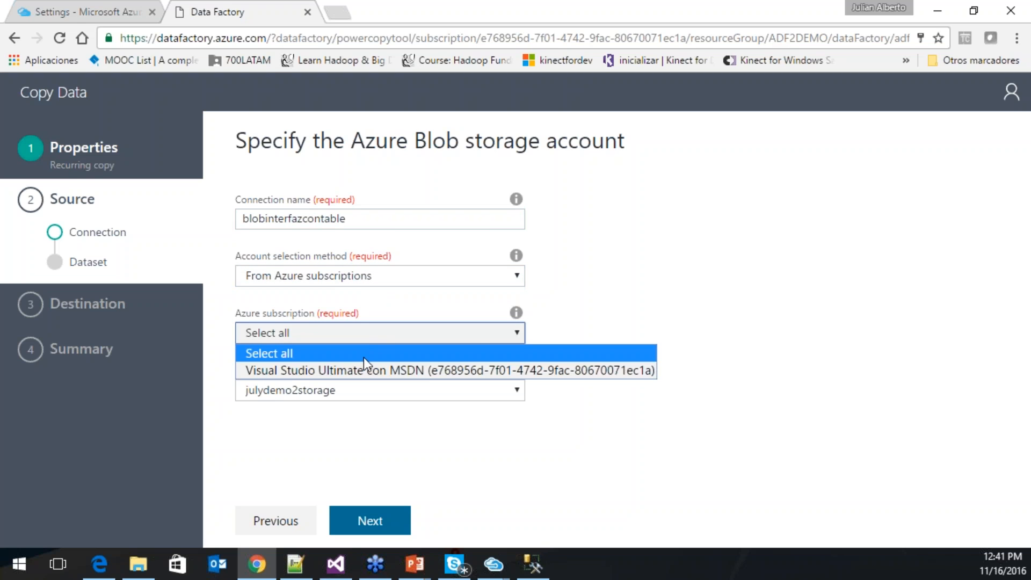
click(375, 371)
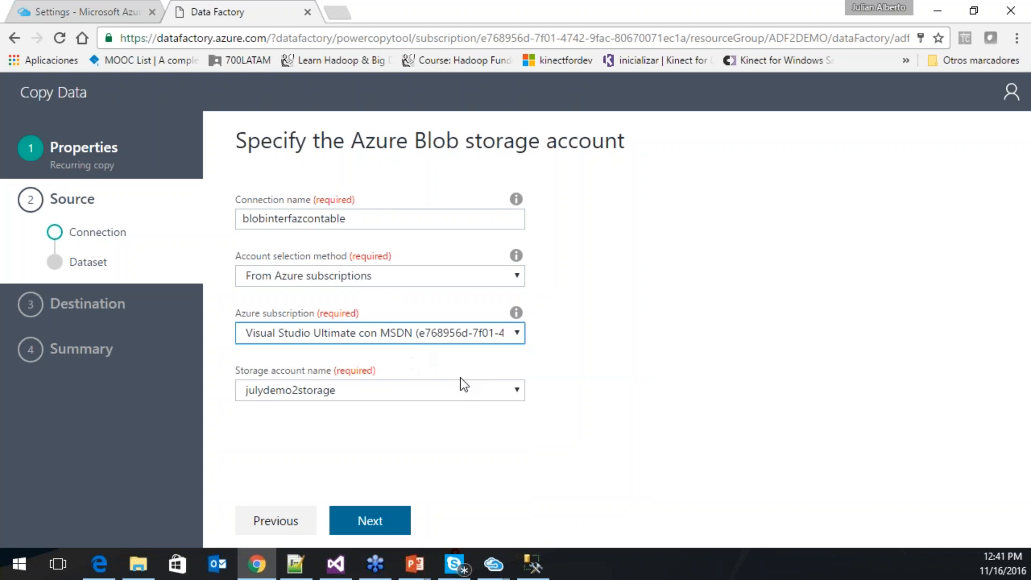
click(436, 394)
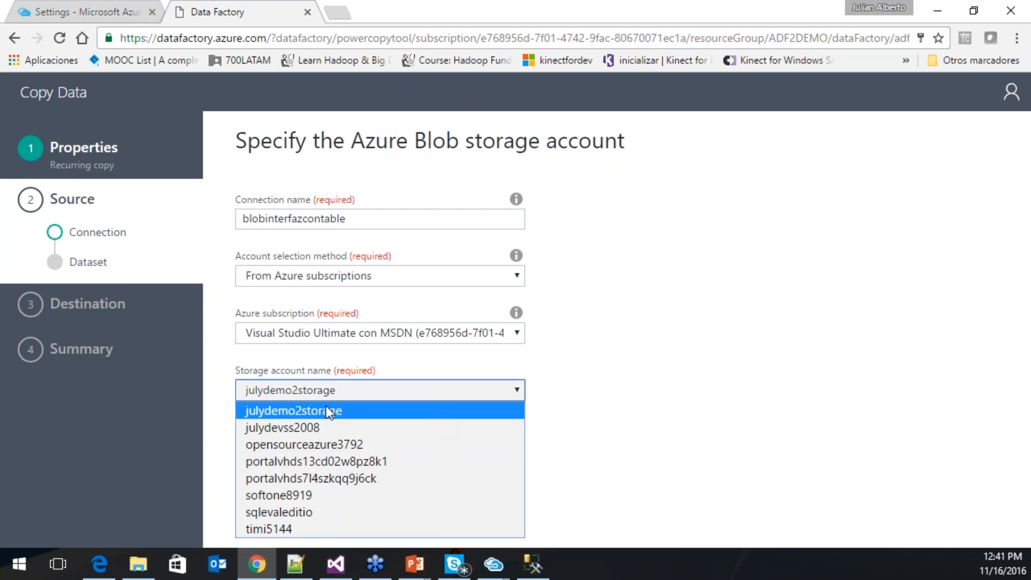
click(303, 411)
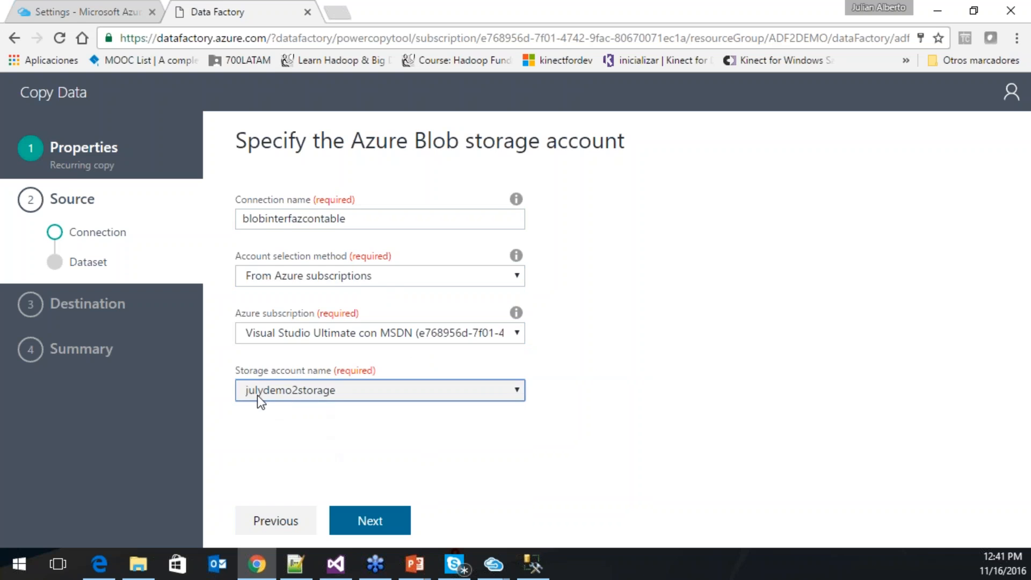
click(370, 521)
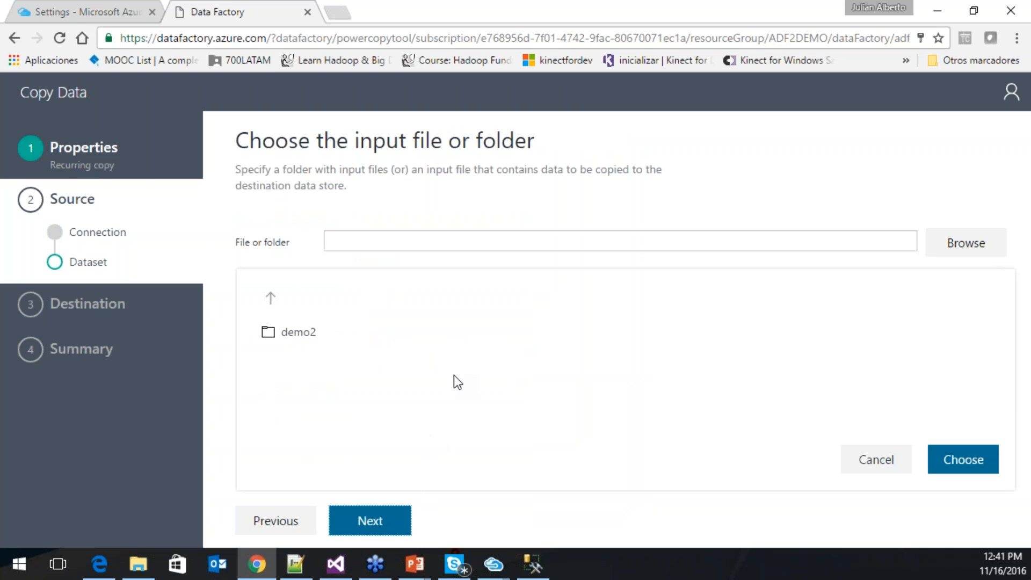
- Choose demo2/MovContables20161116.txt from the demo2 folder as the input file
click(302, 333)
double_click(316, 336)
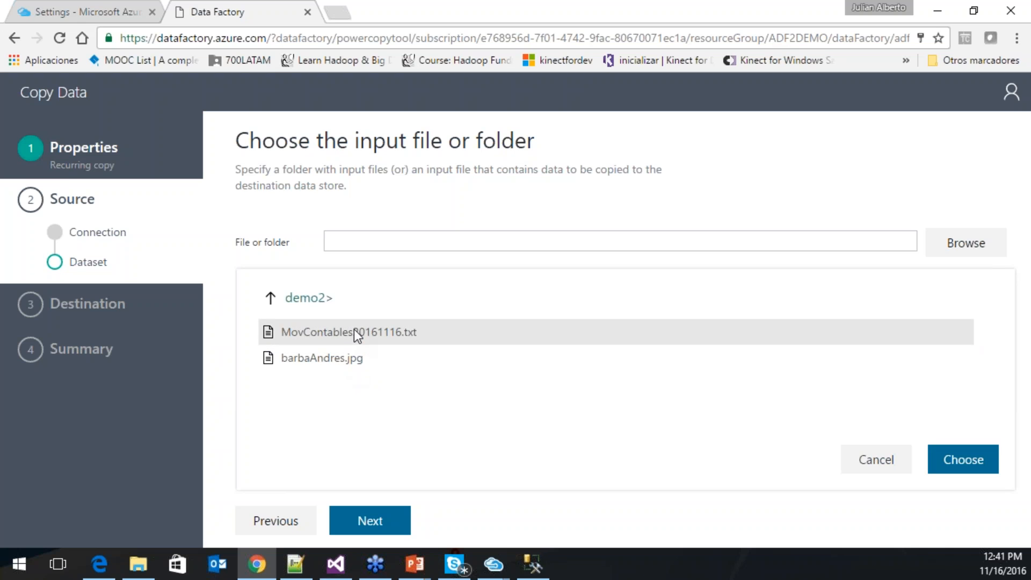
click(354, 332)
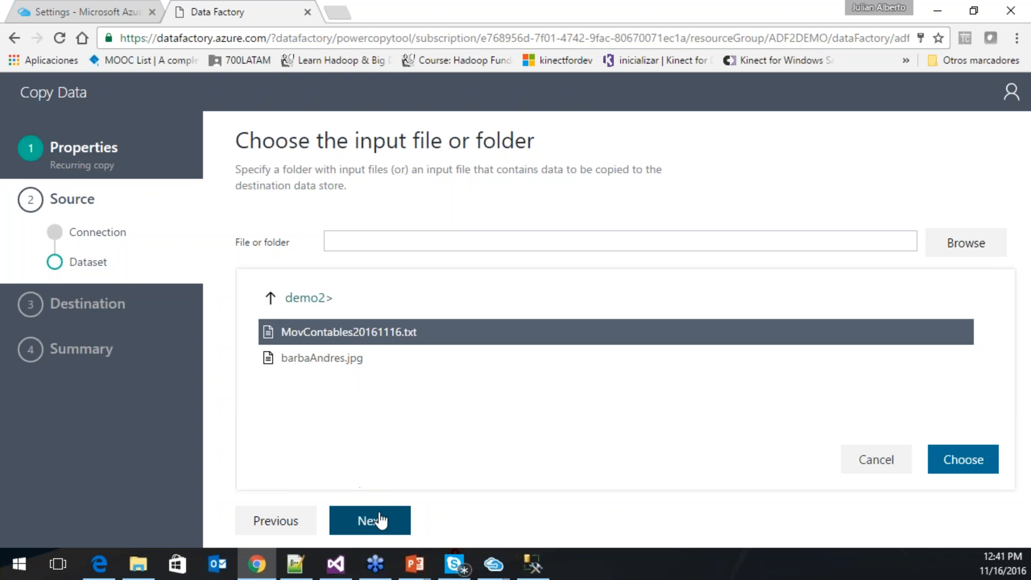
click(945, 460)
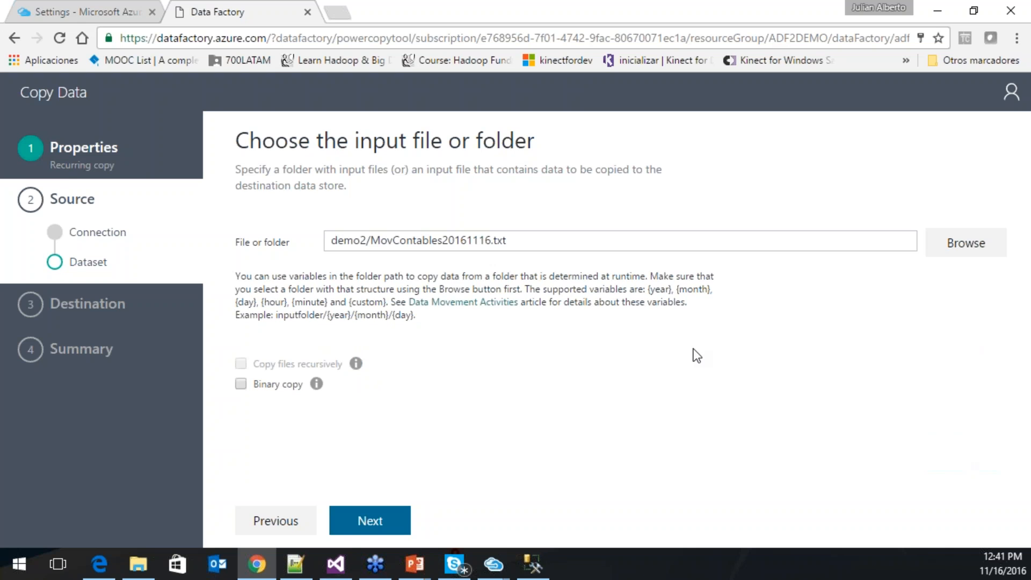
- Check the comma-delimited Text preview with columns fecha, cuenta, movimiento and valor
click(391, 521)
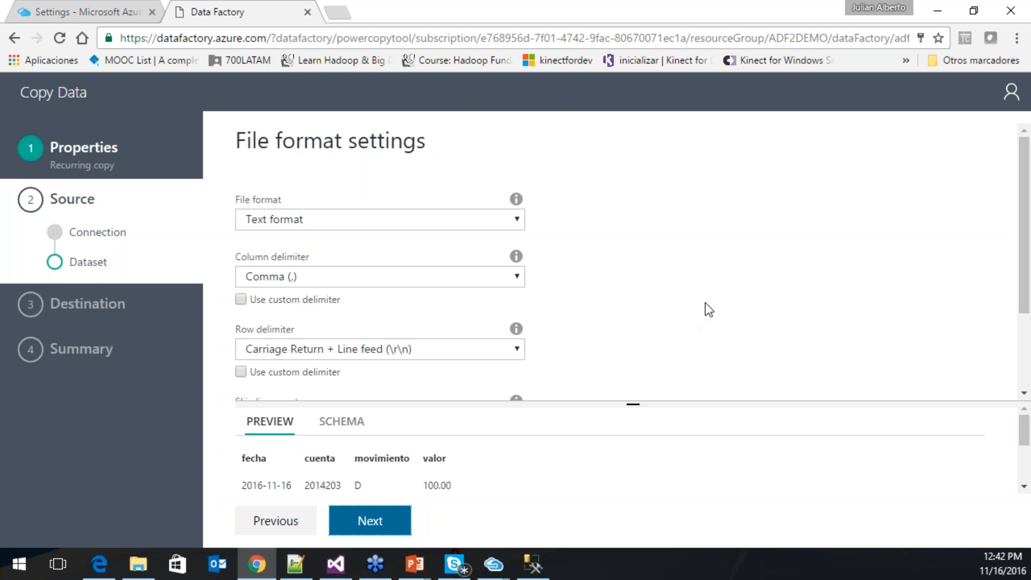
scroll(1023, 476, down, 3)
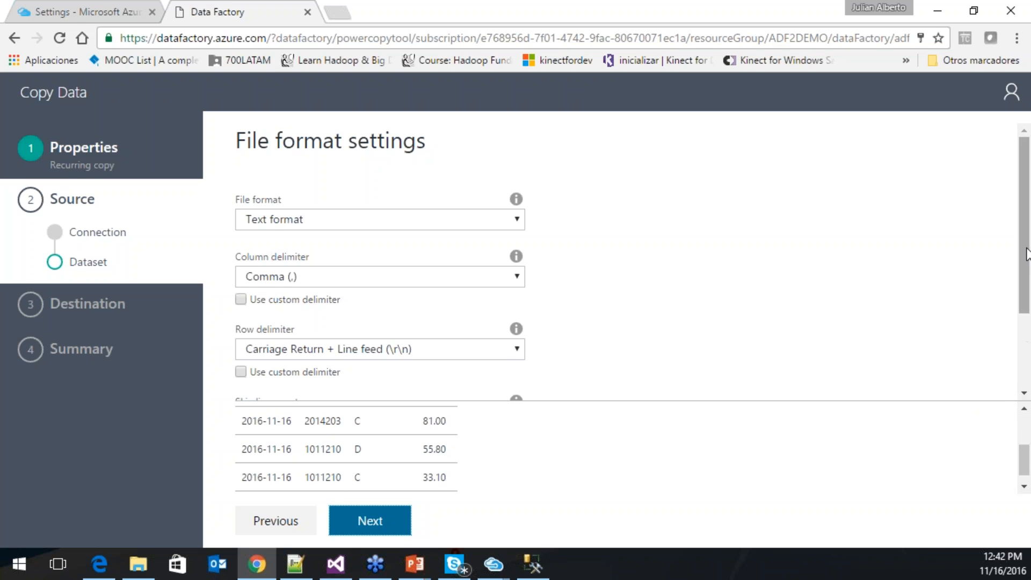
drag(1026, 254, 1029, 295)
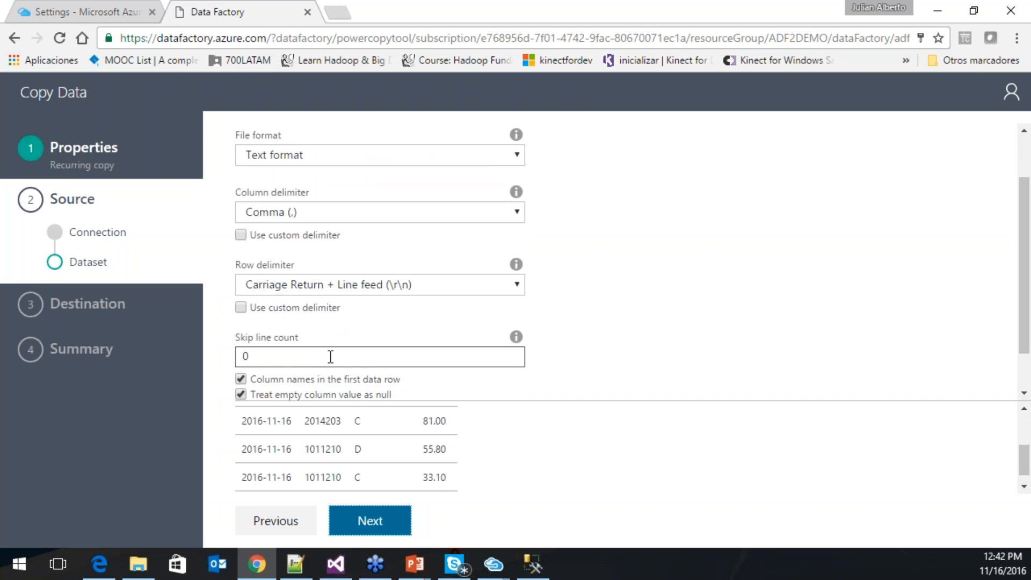
drag(1026, 480, 1026, 424)
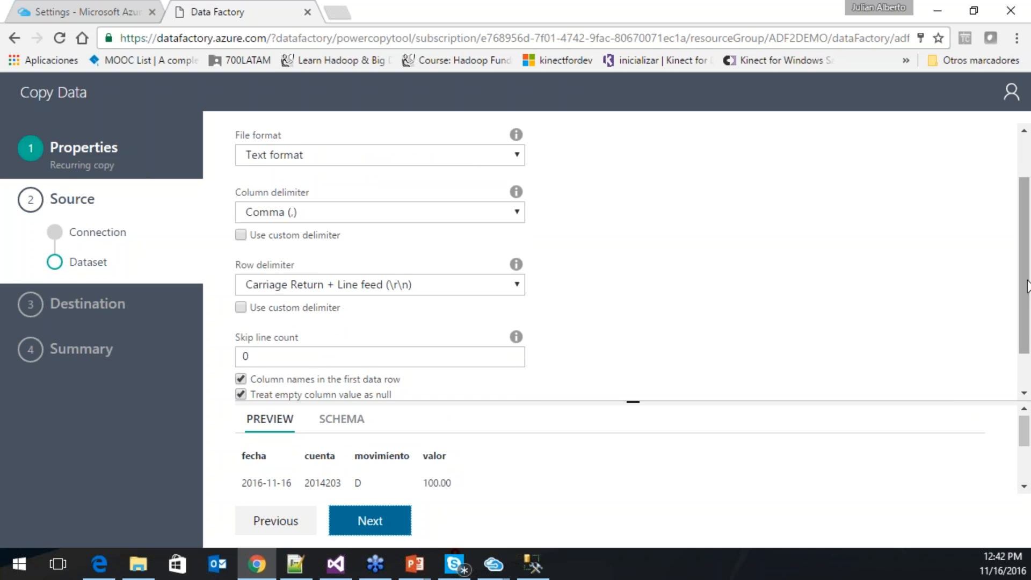
drag(1028, 310, 1029, 343)
- Expand the advanced file format settings and keep compression type set to None
click(490, 385)
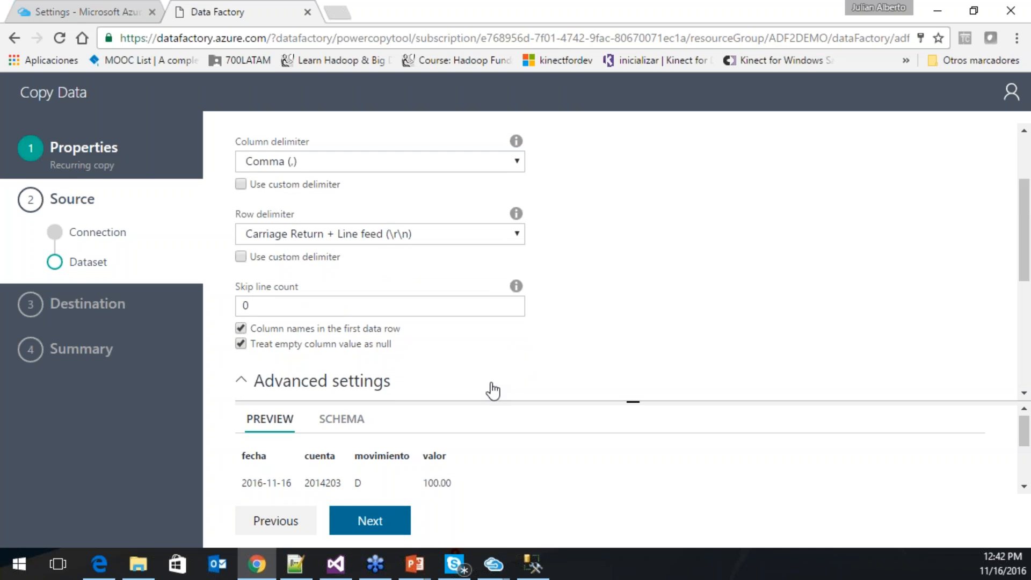
drag(1026, 273, 1021, 358)
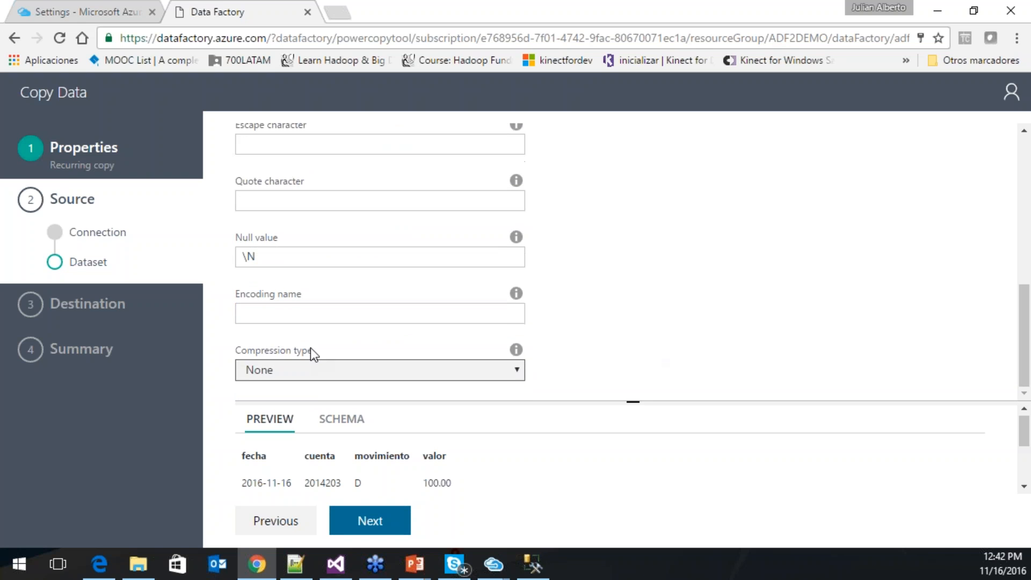
click(340, 374)
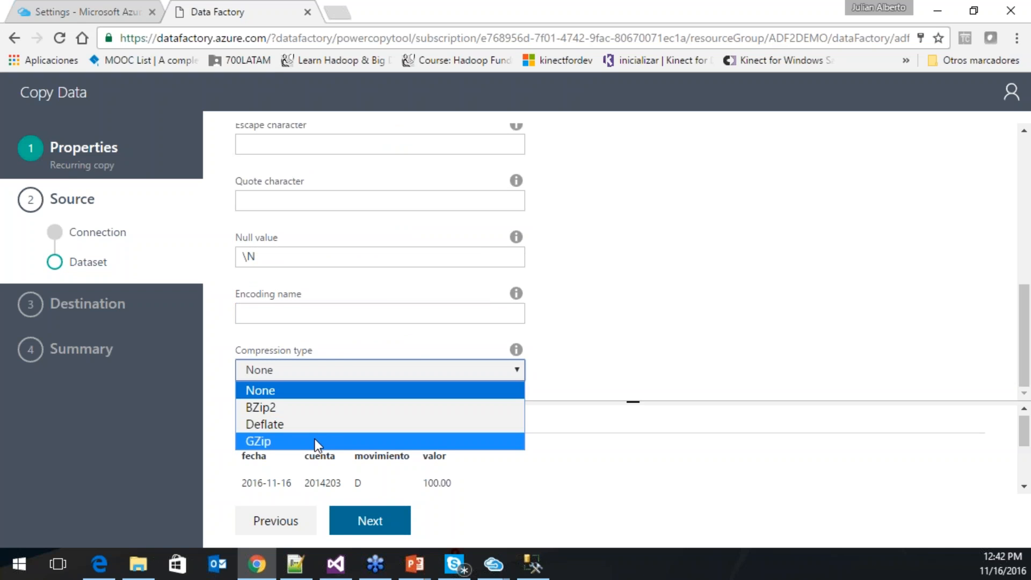
click(389, 360)
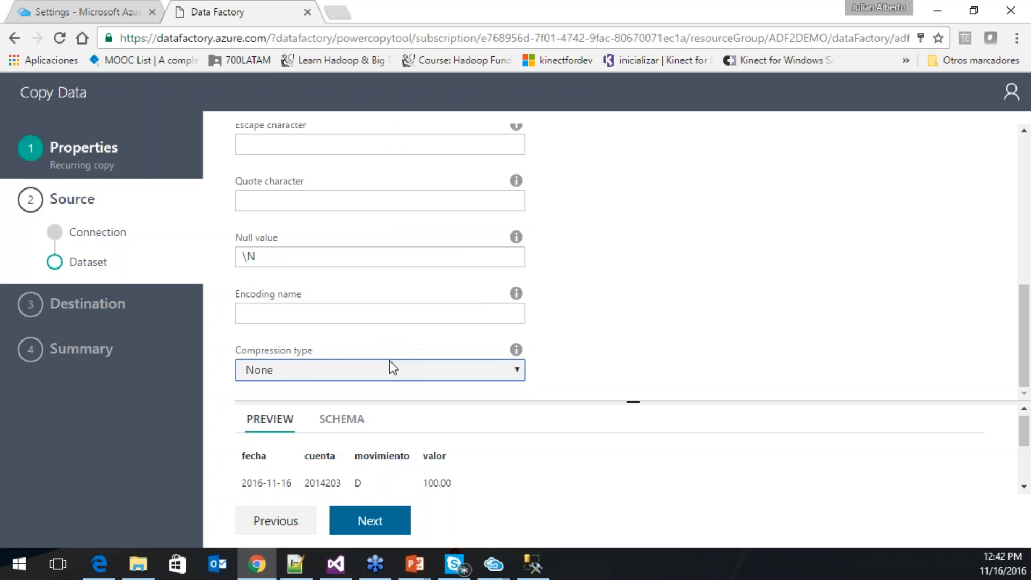
click(390, 362)
click(723, 286)
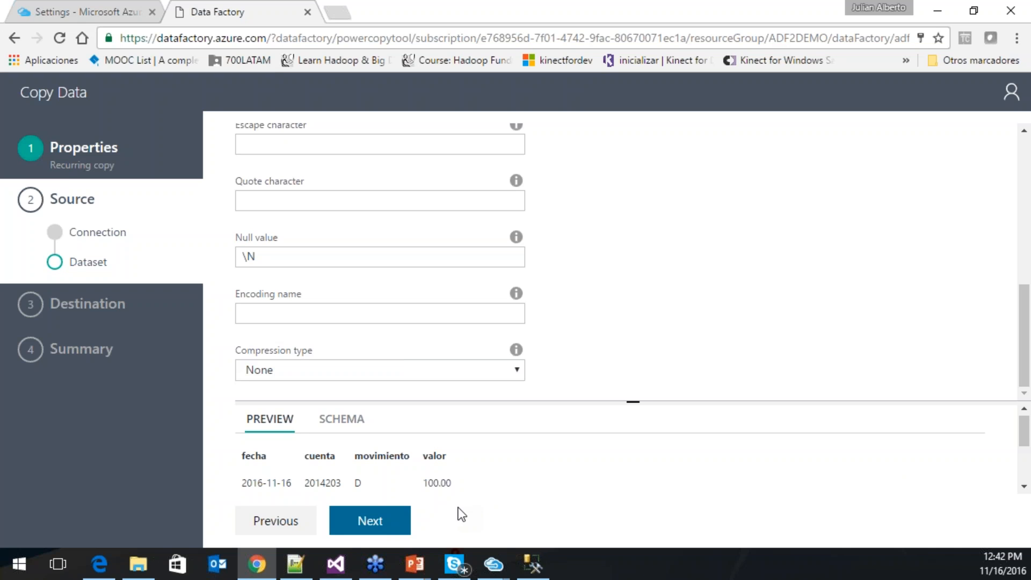
- Accept the blob source format settings, with compression None, and advance to the destination step
click(392, 530)
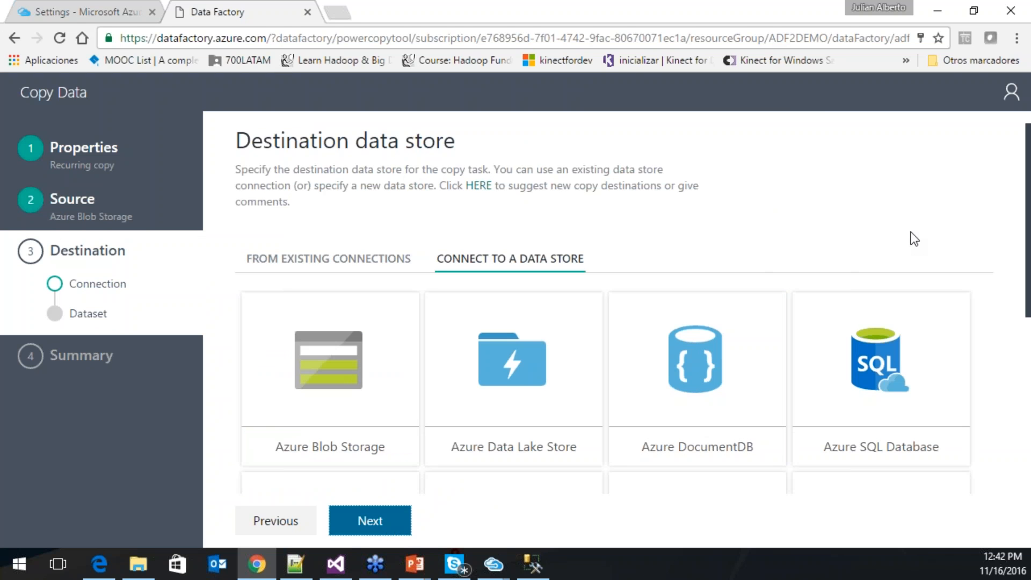
- Select Azure SQL Database as the destination data store and continue to its connection settings
click(854, 396)
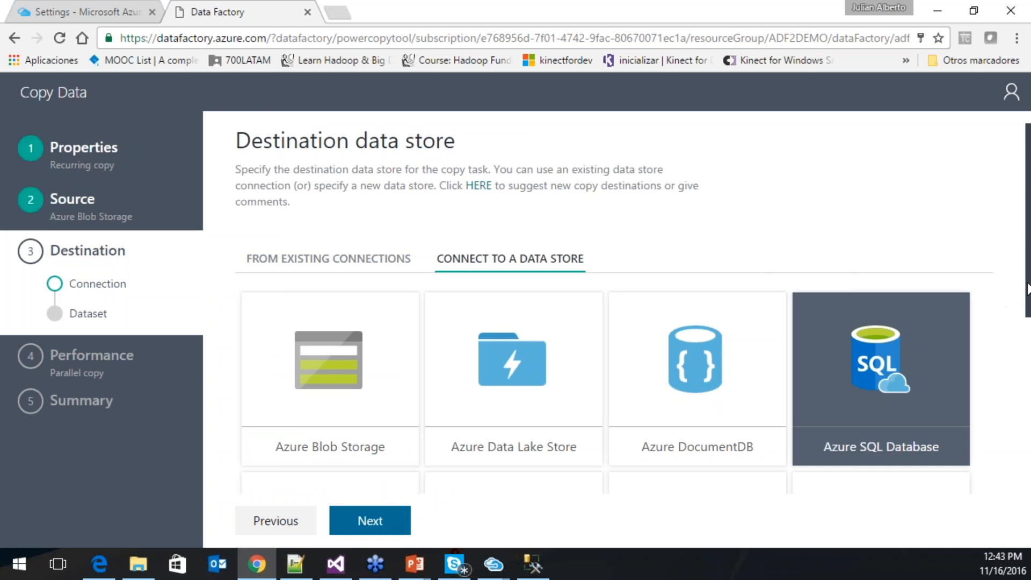
scroll(1022, 290, down, 1)
click(370, 521)
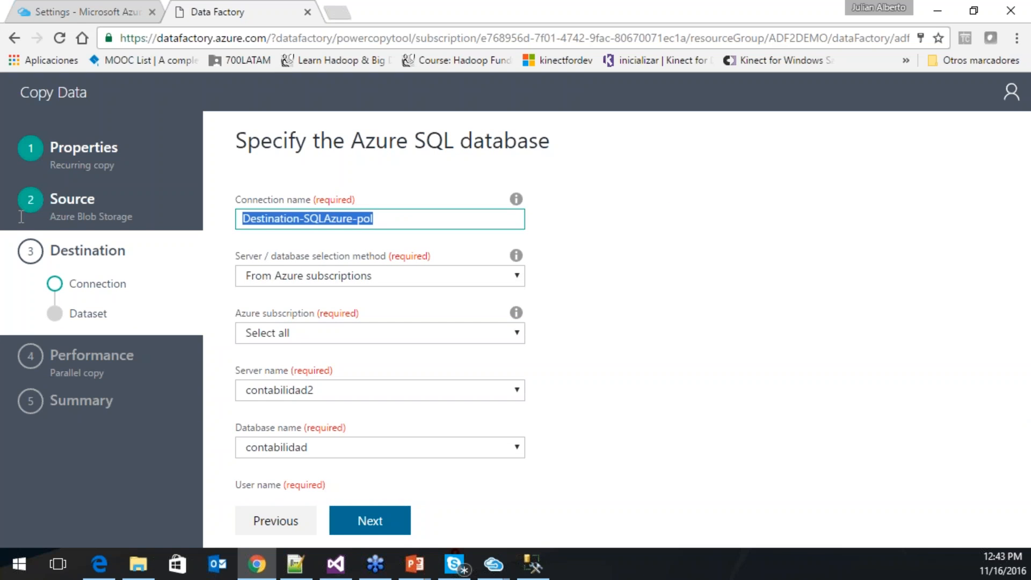
- Name the connection sqldbcontabilidad and choose the Visual Studio Ultimate con MSDN subscription
text(sqlda)
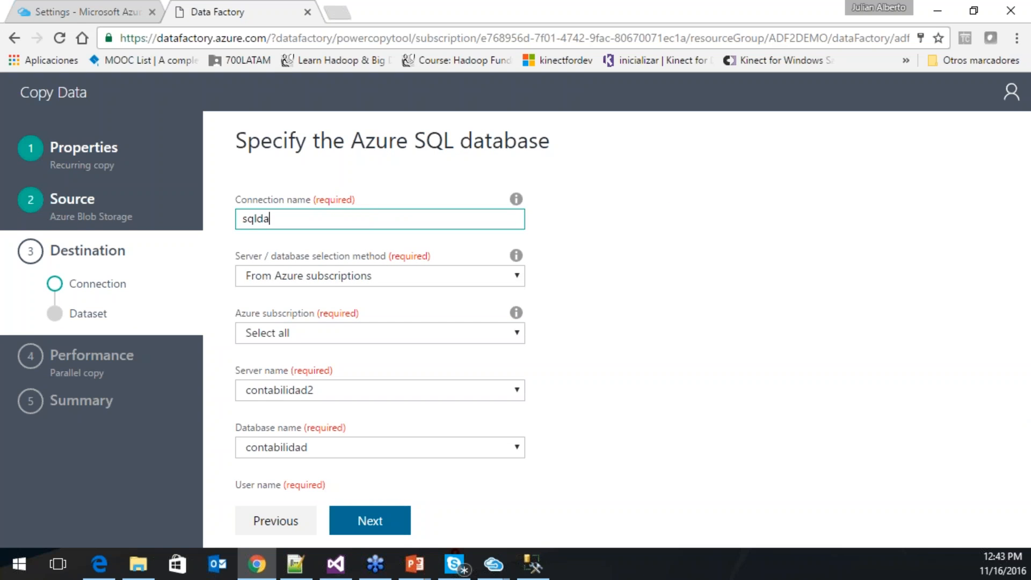
key(BackSpace)
text(bcontabilidad)
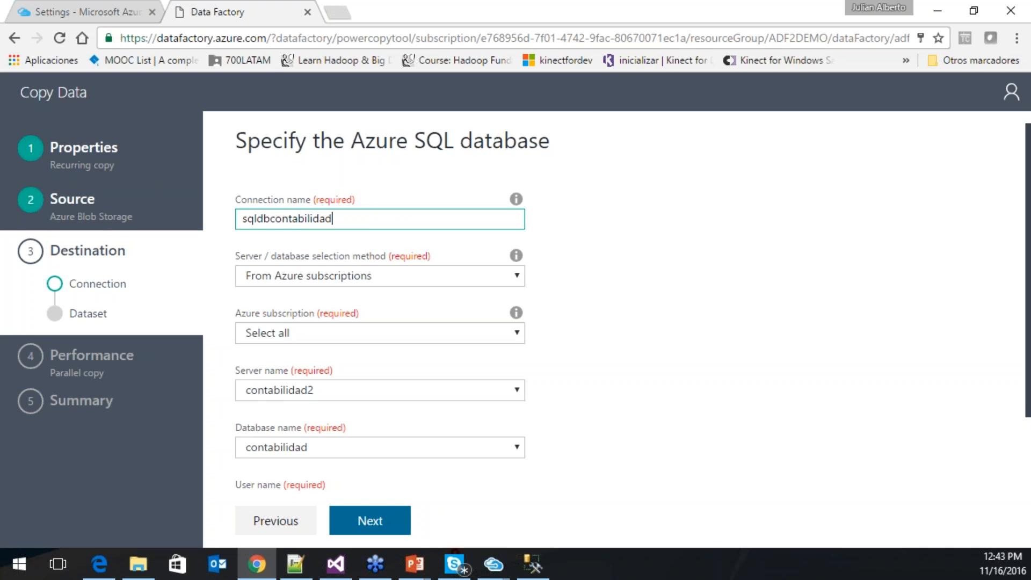
click(424, 278)
click(415, 295)
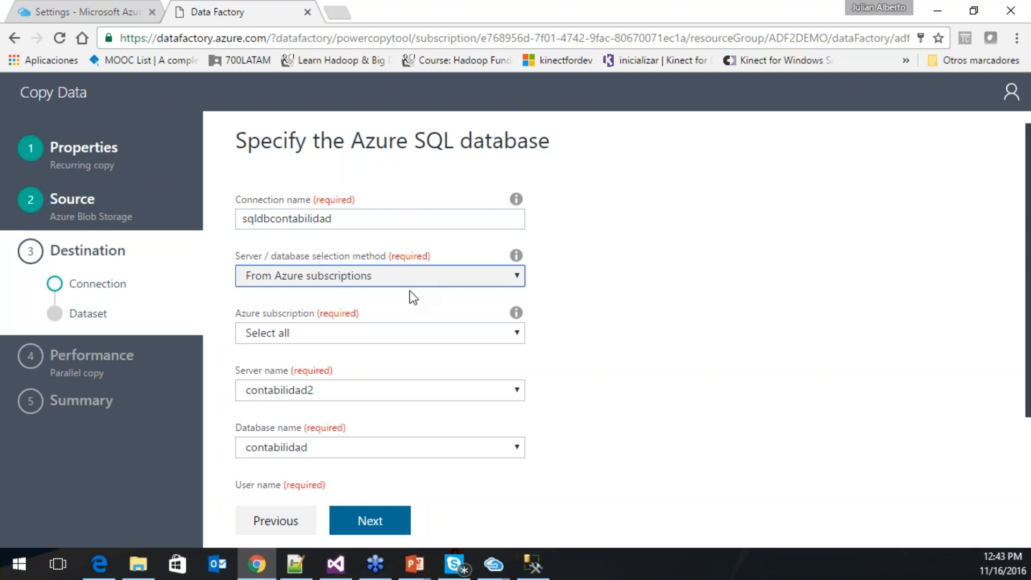
click(384, 336)
click(387, 370)
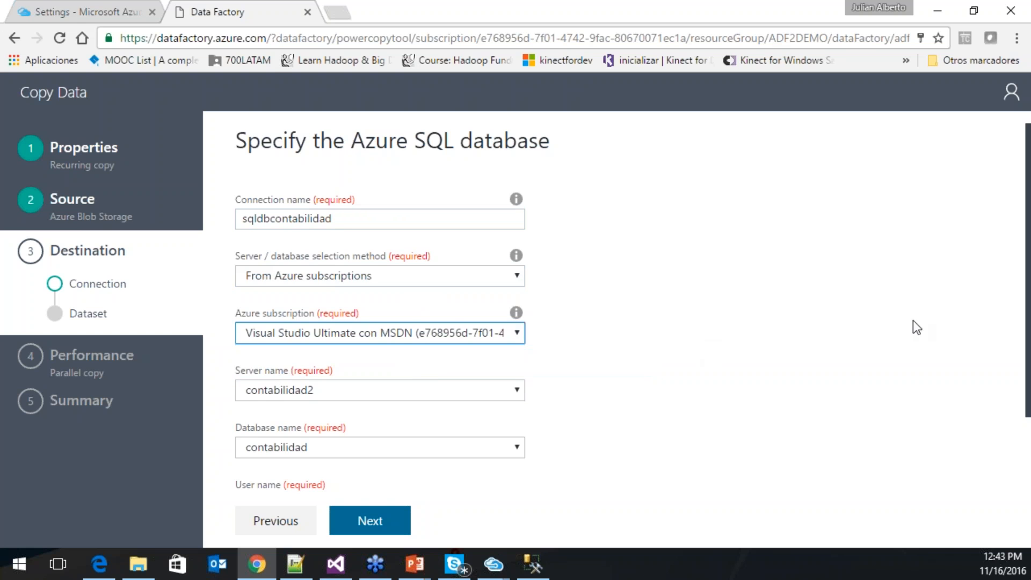
- Select server contabilidad2 and database contabilidad, then submit the connection
scroll(953, 378, down, 2)
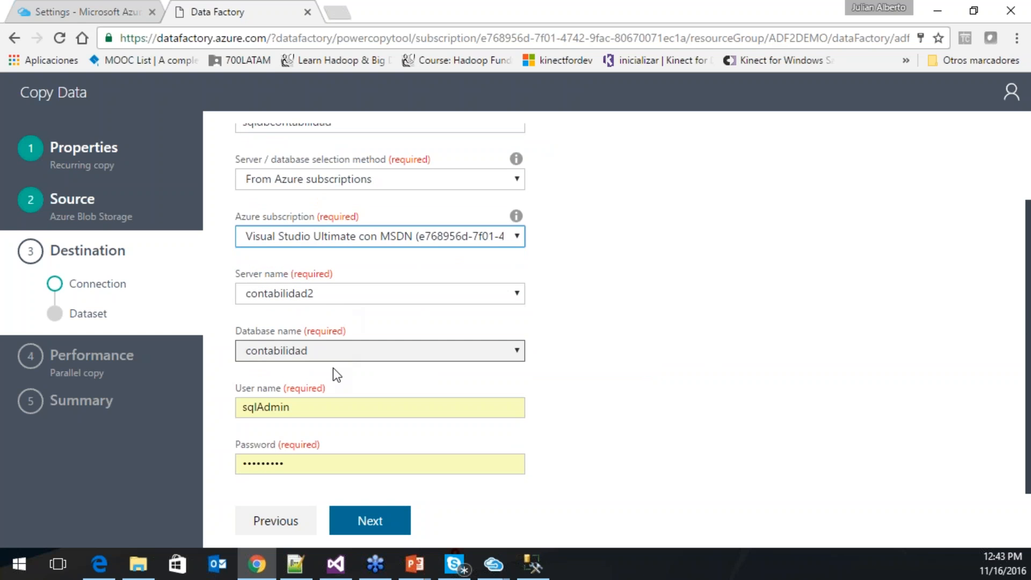
click(359, 297)
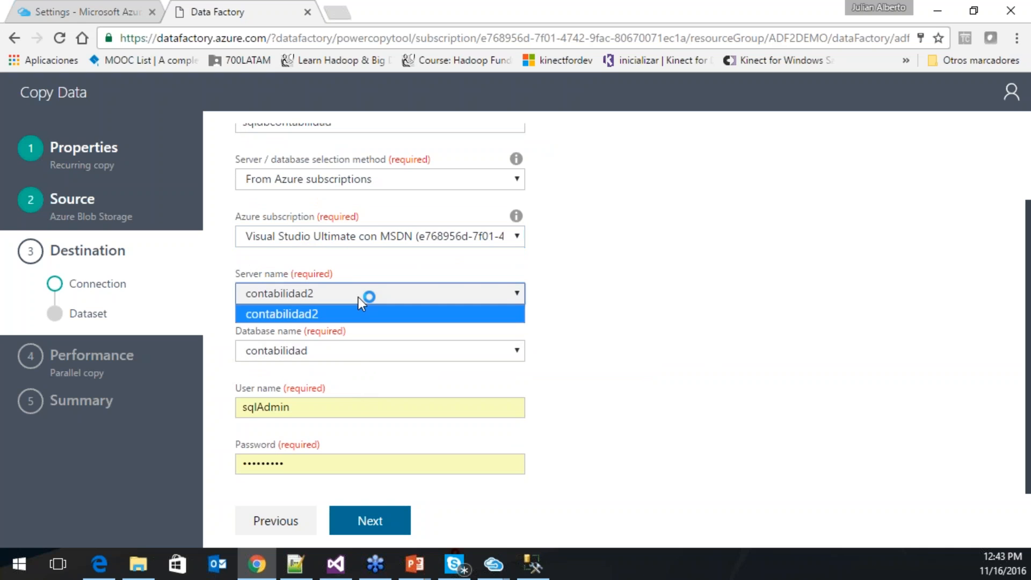
click(357, 313)
click(354, 352)
click(354, 370)
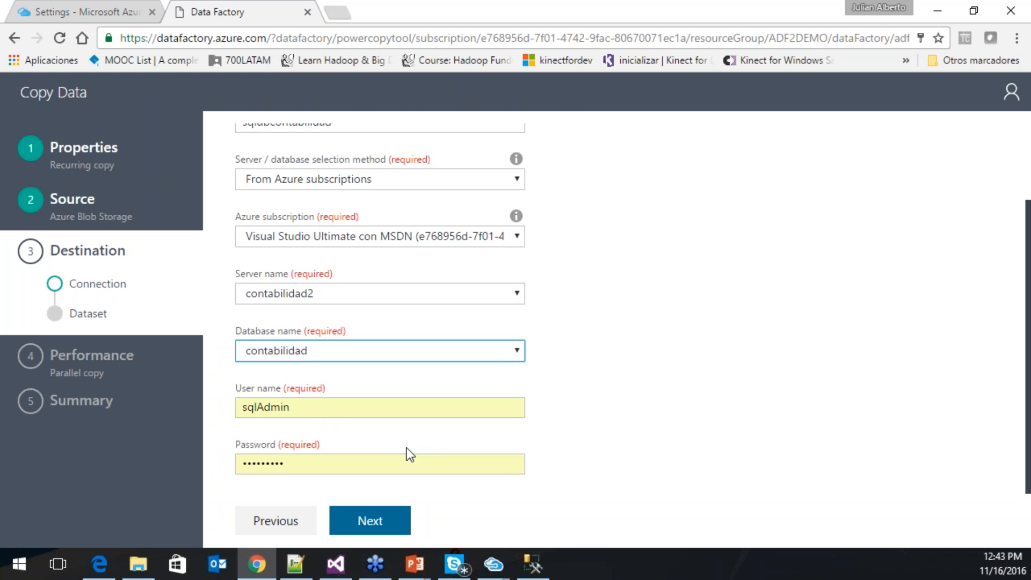
click(401, 519)
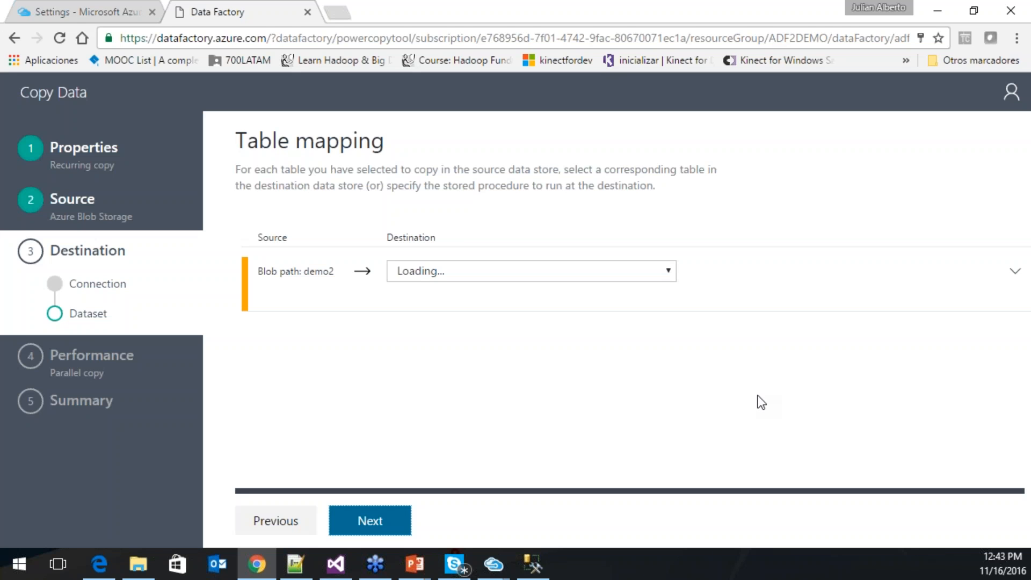
- Map the demo2 blob to the [dbo].[MOVCONTABLES] destination table and continue
click(579, 279)
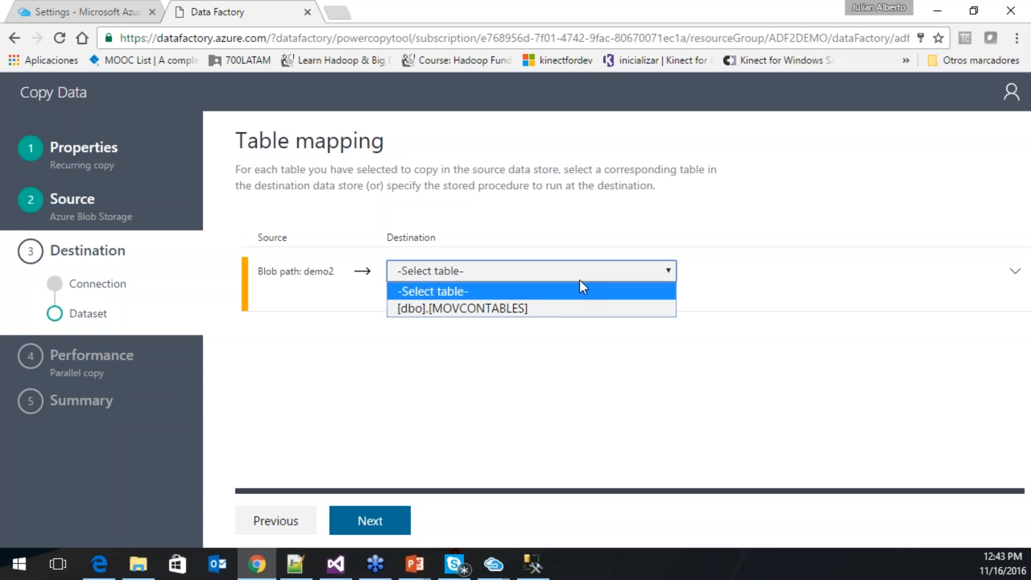
click(567, 309)
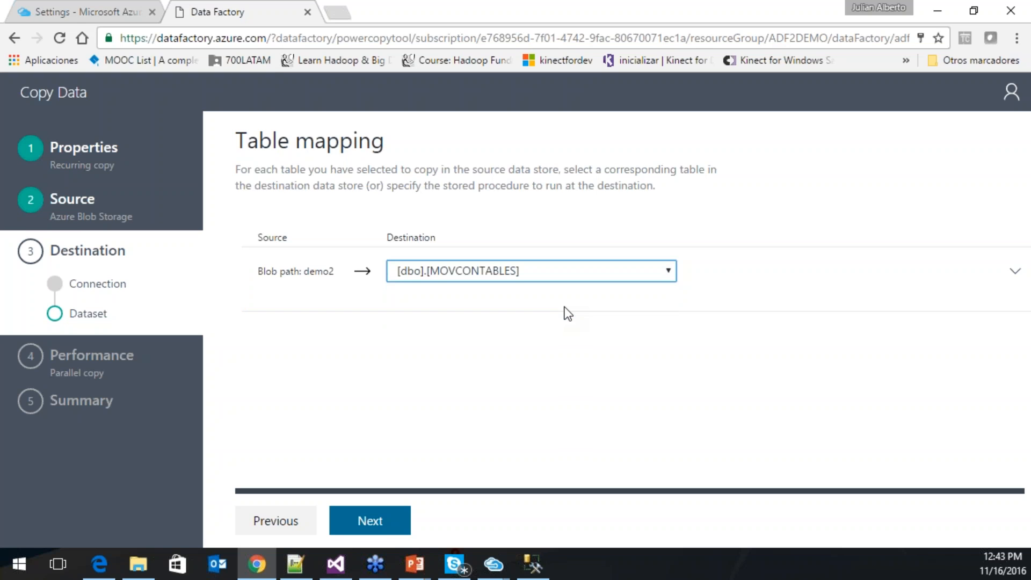
click(387, 520)
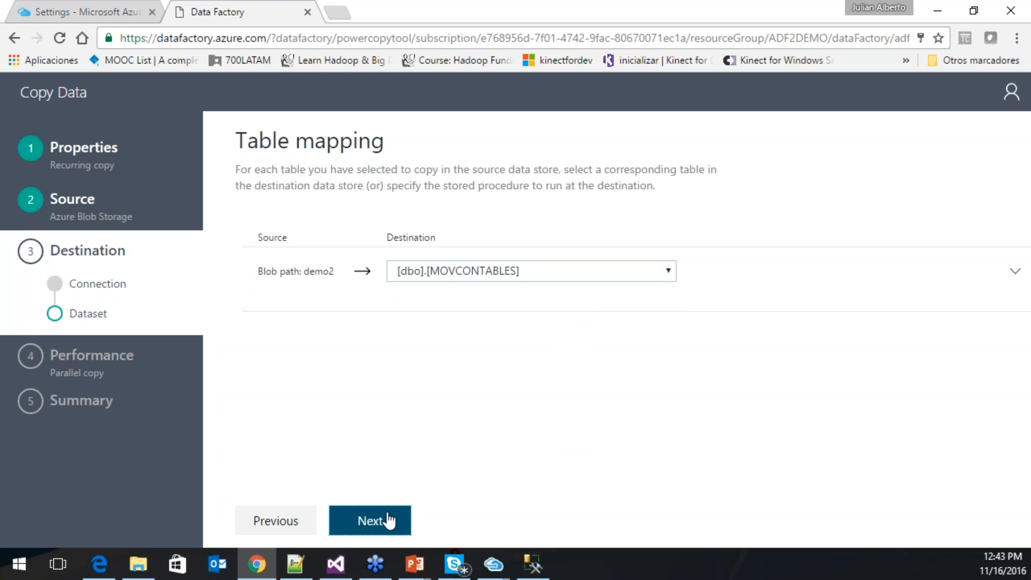
click(370, 519)
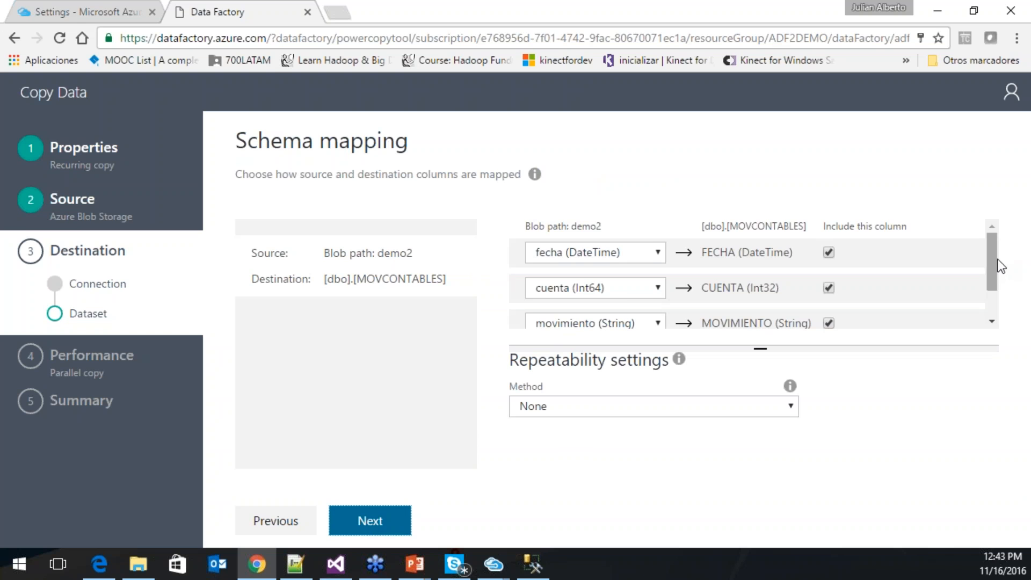
- Keep the four-column mapping with repeatability None and open the article on repeatable copy
scroll(998, 290, down, 1)
mouse_move(999, 294)
mouse_down()
mouse_move(995, 254)
mouse_move(982, 298)
mouse_up()
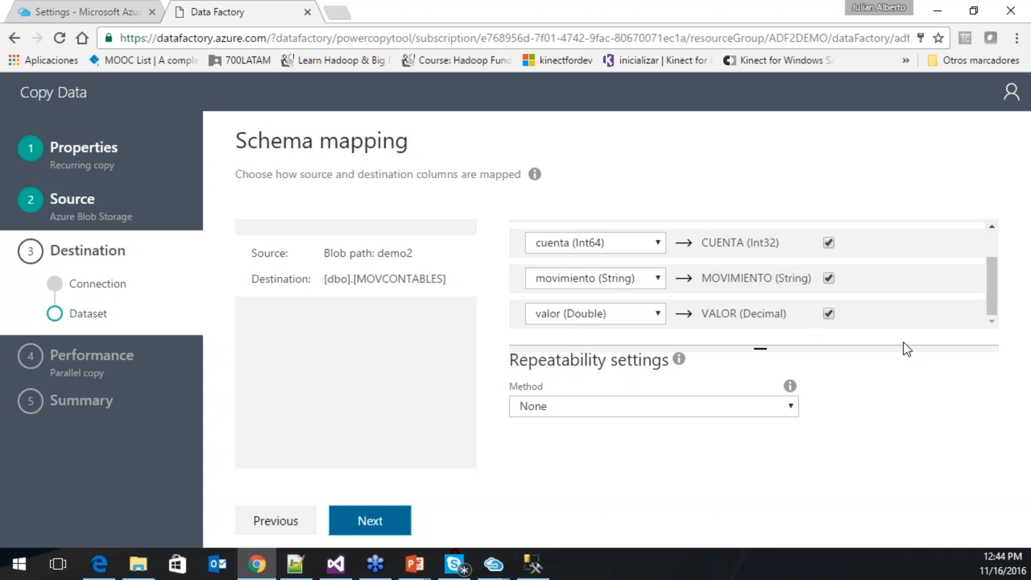
drag(994, 282, 985, 244)
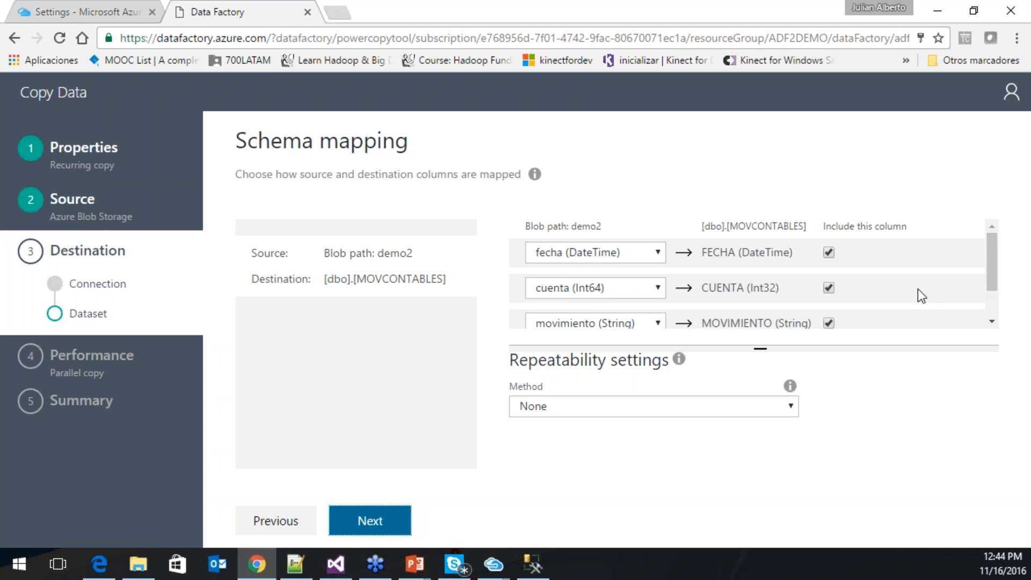
click(699, 413)
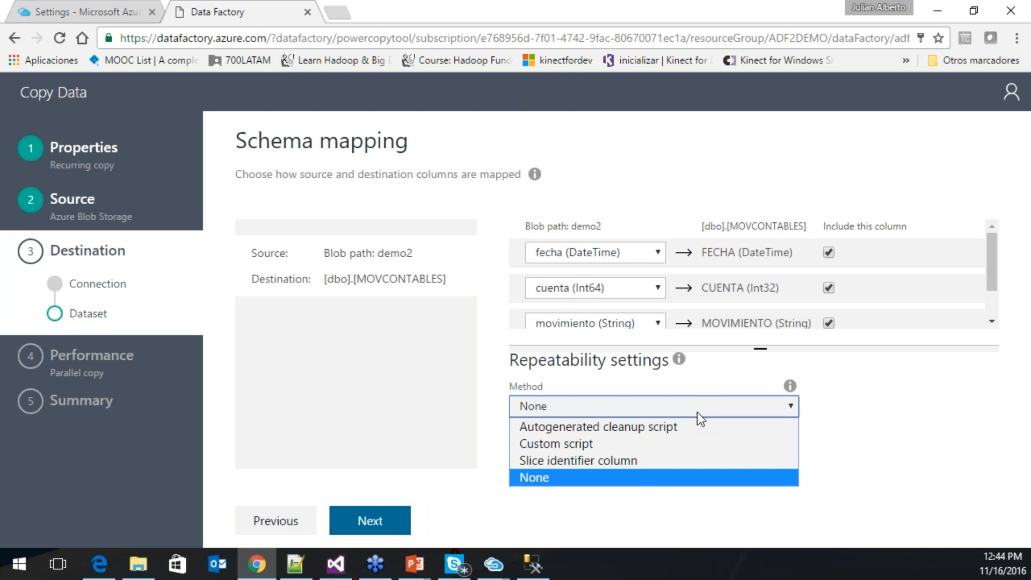
click(819, 411)
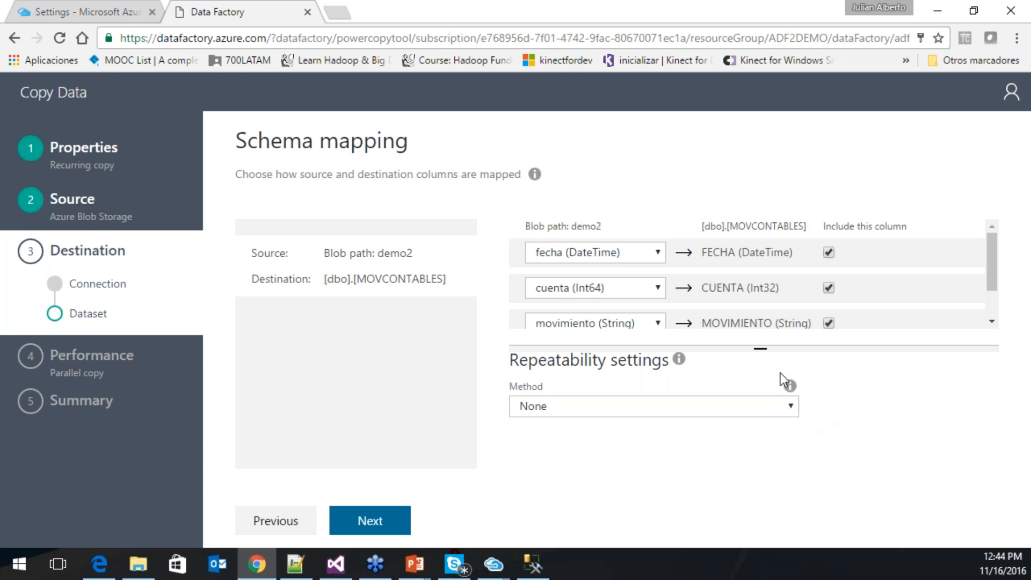
mouse_move(798, 386)
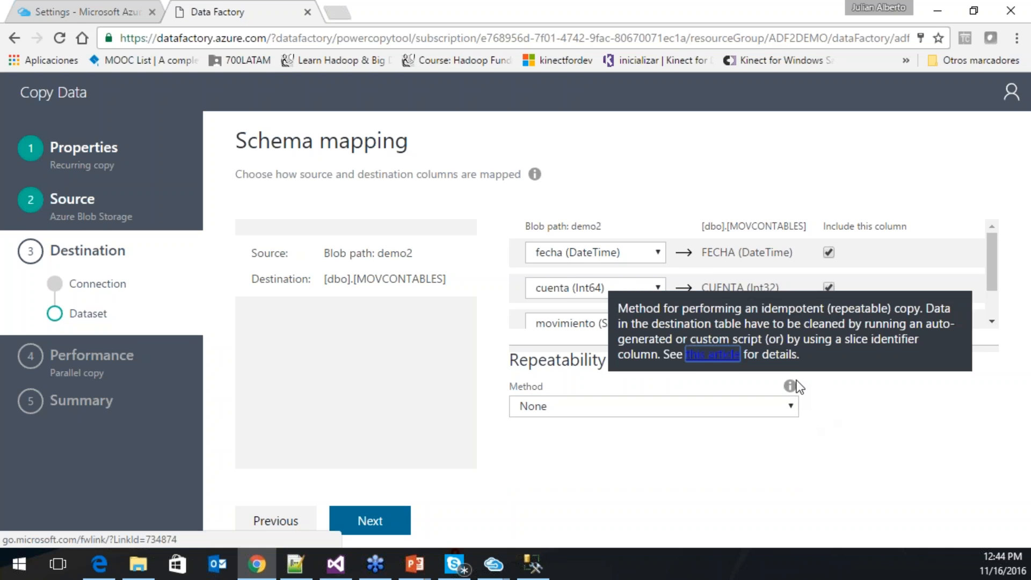
click(711, 345)
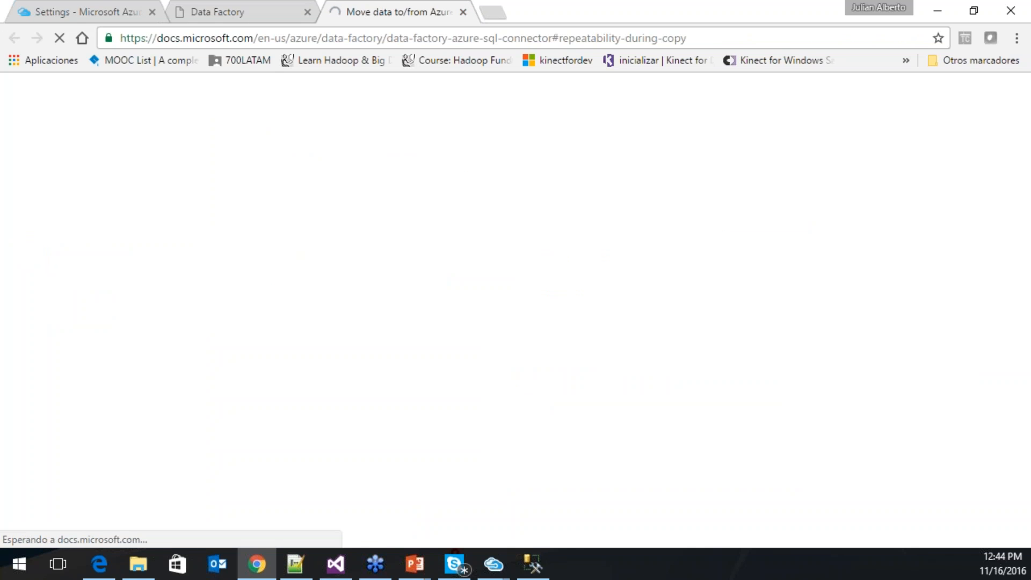
- Read the repeatability docs, then return to Data Factory and accept the schema mapping
scroll(610, 253, down, 3)
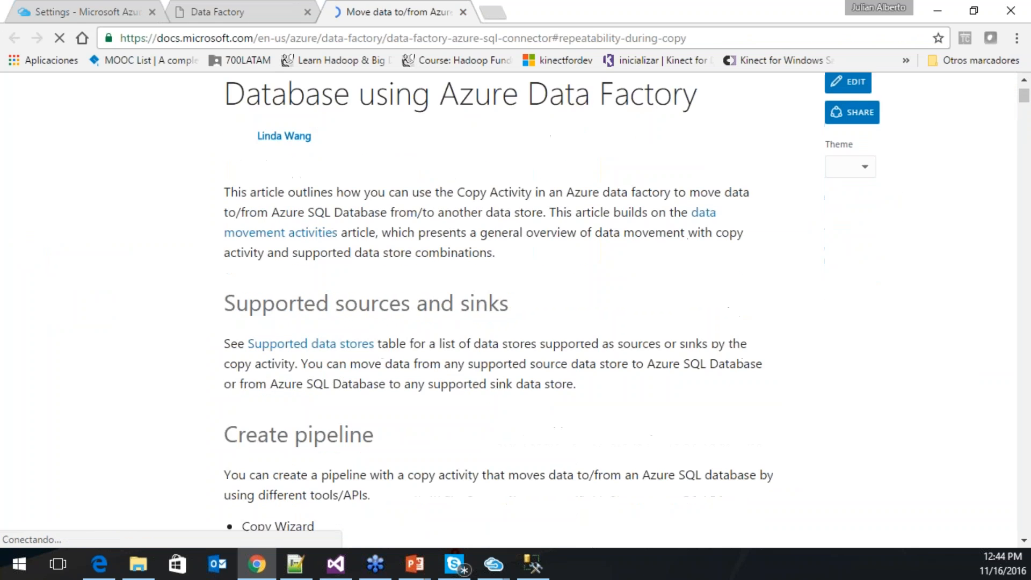
scroll(499, 300, down, 15)
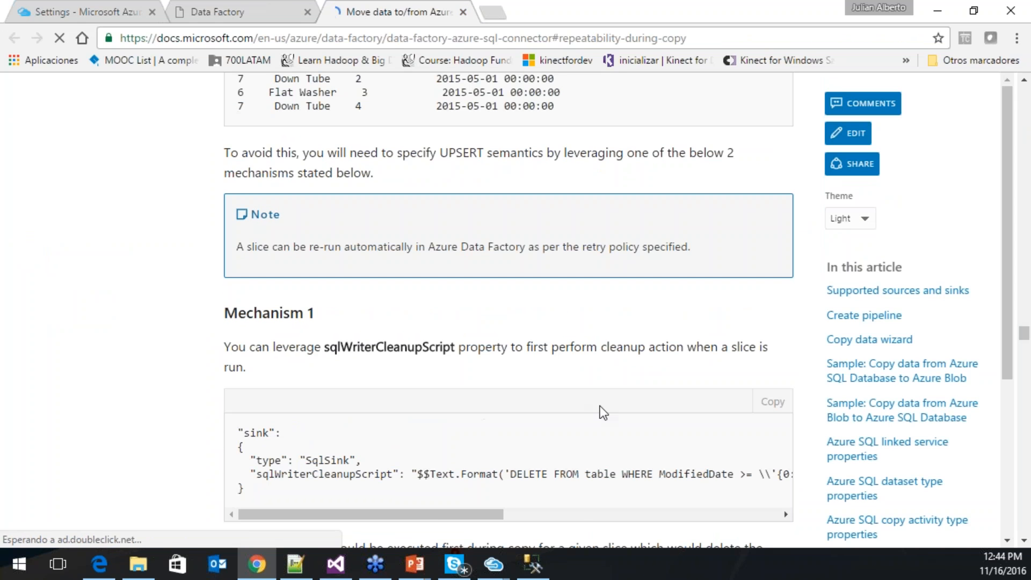
scroll(414, 518, right, 2)
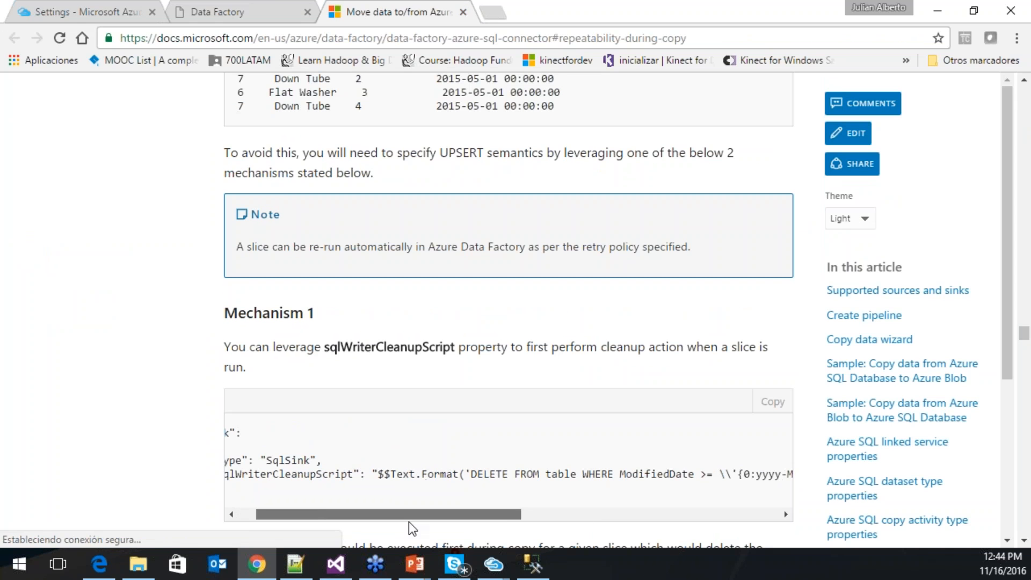
scroll(408, 521, left, 1)
scroll(456, 521, right, 3)
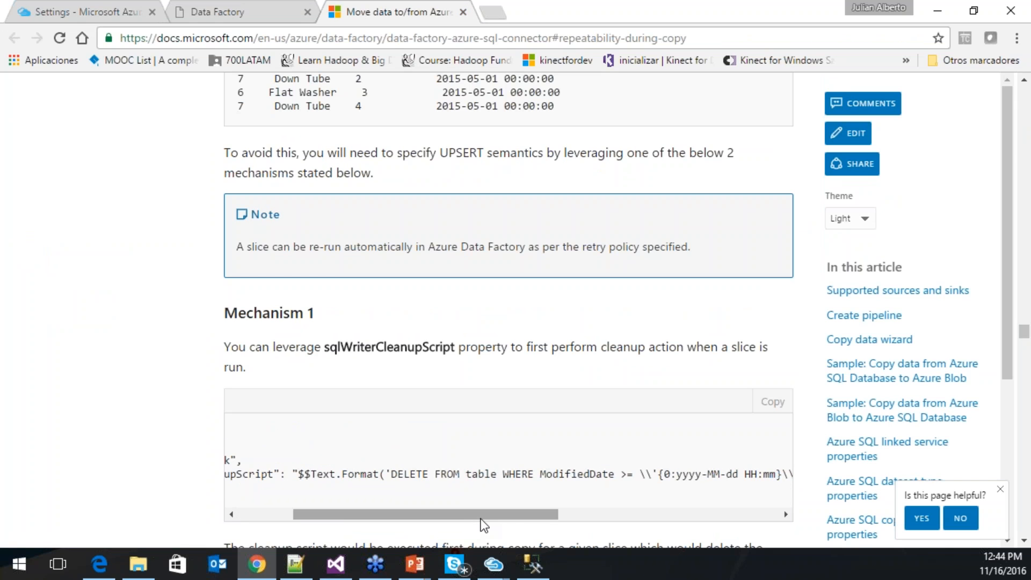
scroll(537, 519, right, 6)
scroll(483, 508, left, 4)
scroll(441, 503, left, 5)
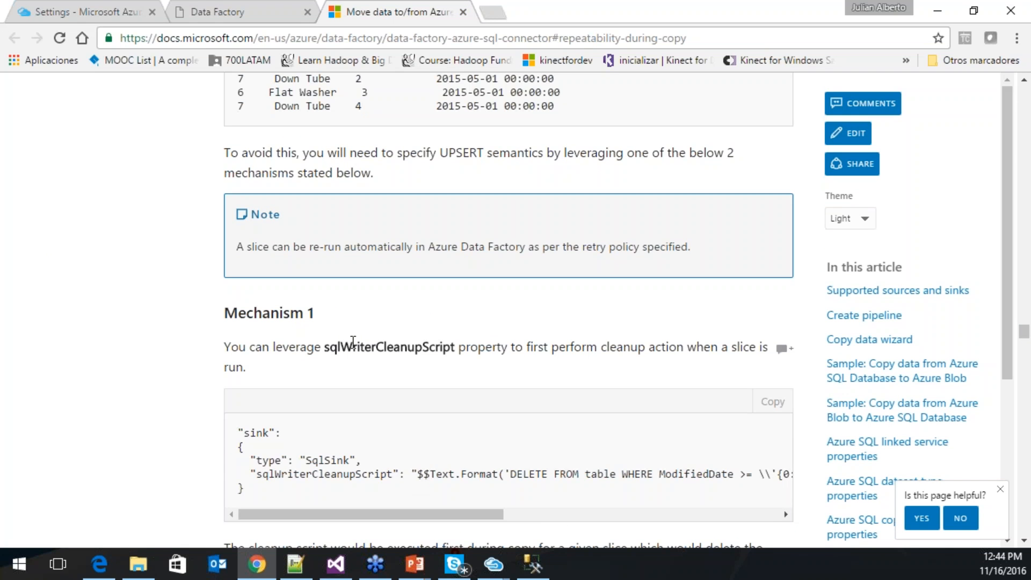
scroll(322, 269, down, 12)
scroll(352, 357, down, 3)
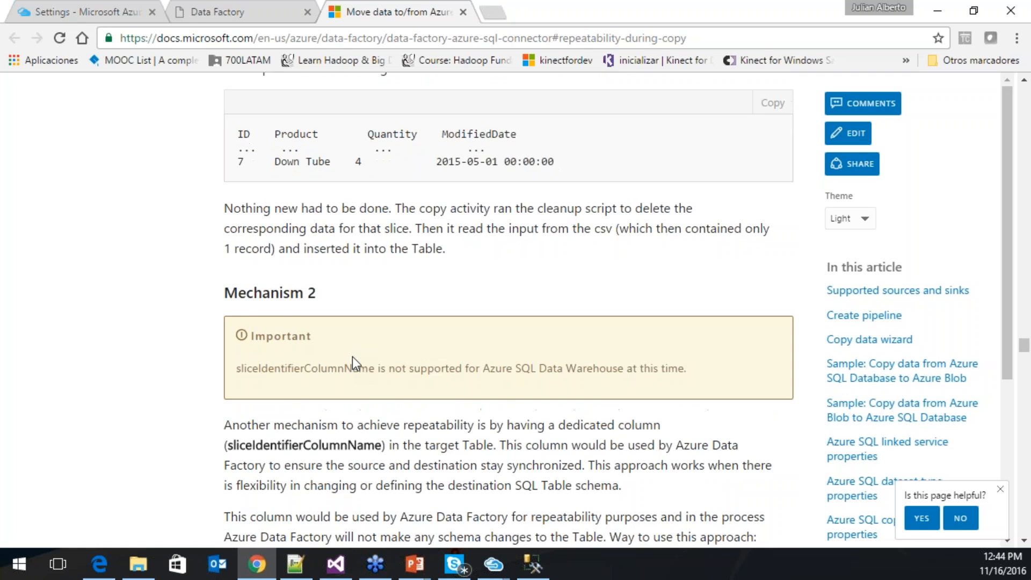
scroll(352, 357, down, 8)
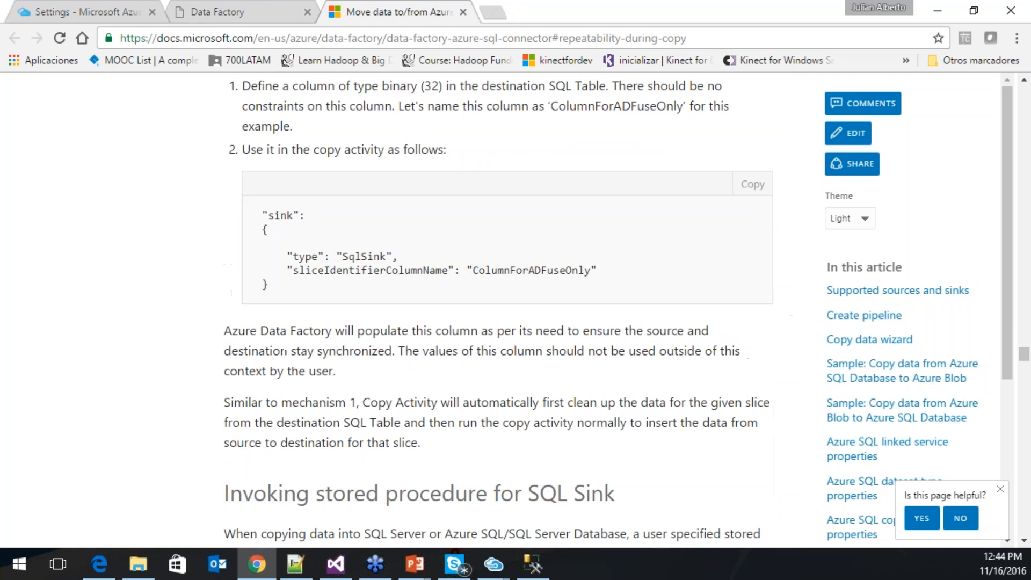
click(227, 15)
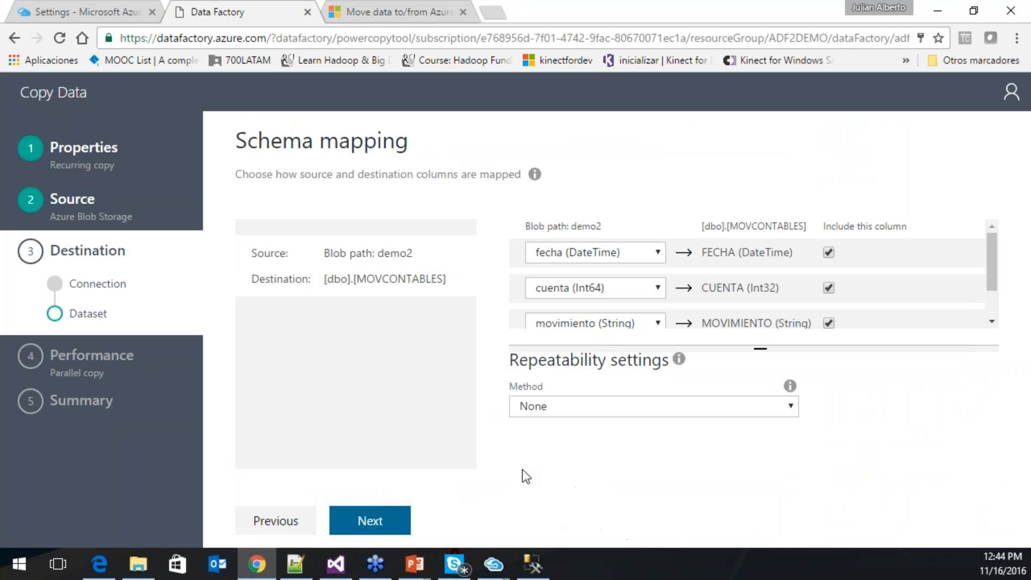
click(370, 520)
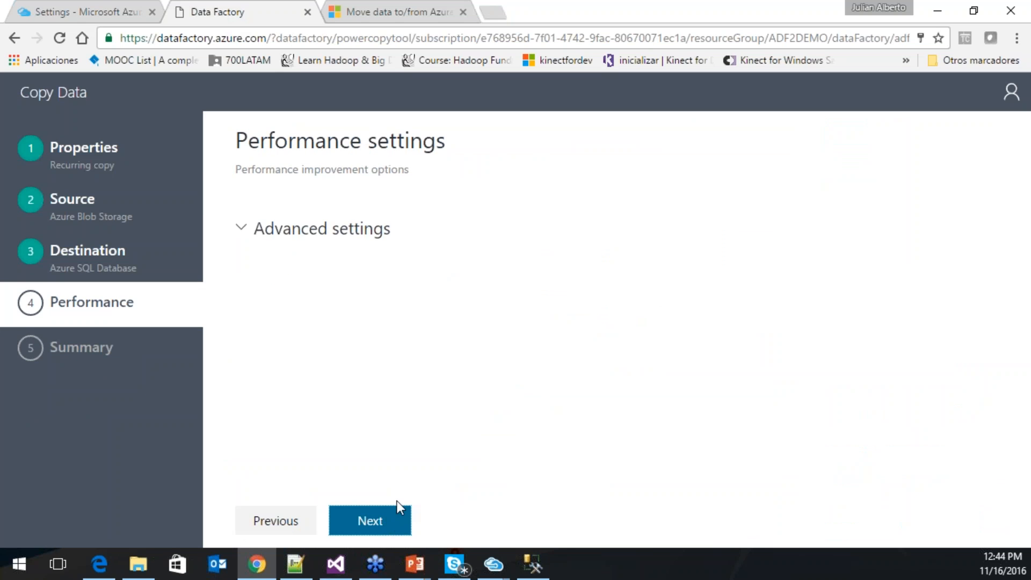
- Expand the advanced performance settings and set cloud units and parallel copies both to 1
click(237, 229)
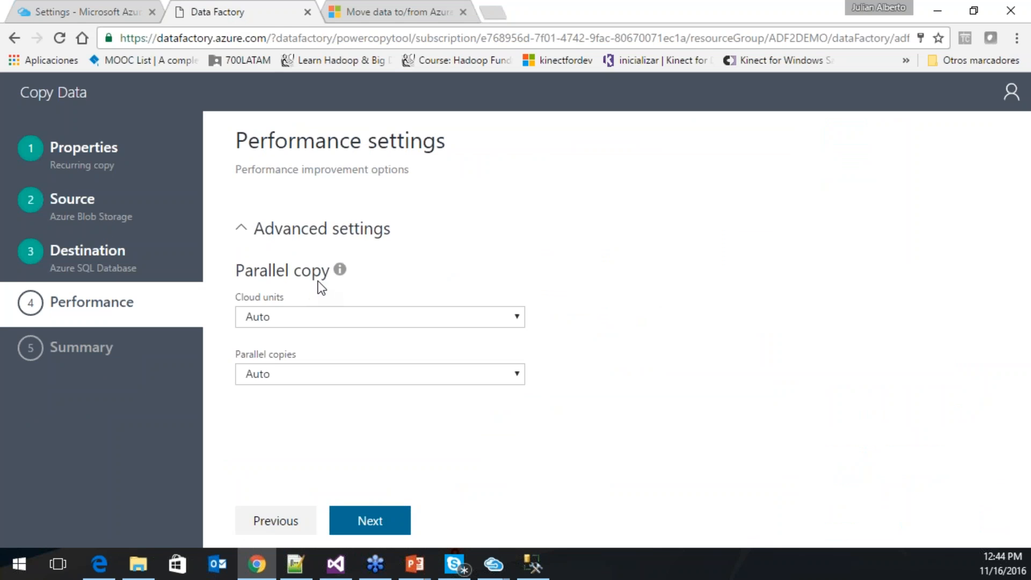
click(340, 316)
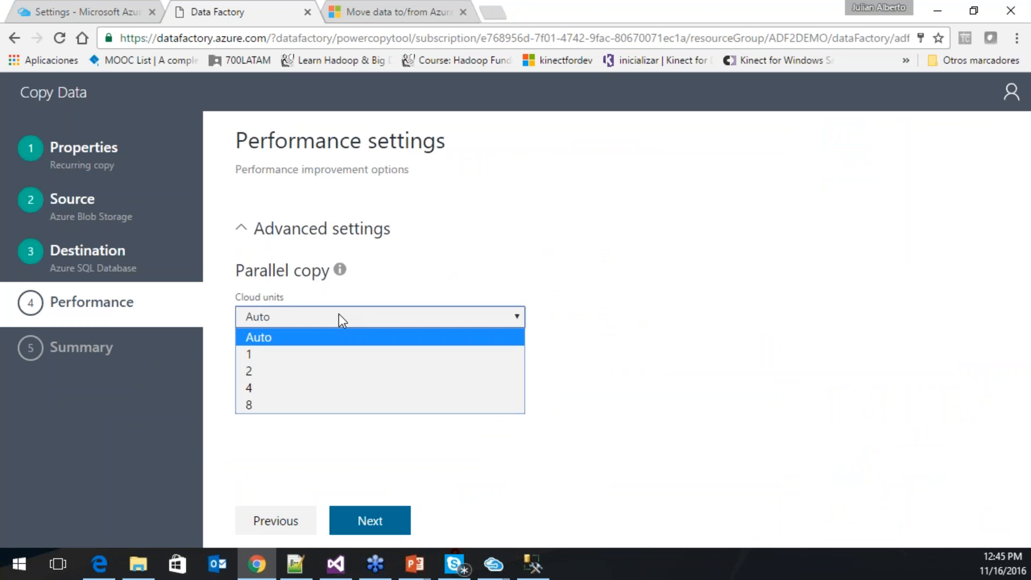
click(294, 353)
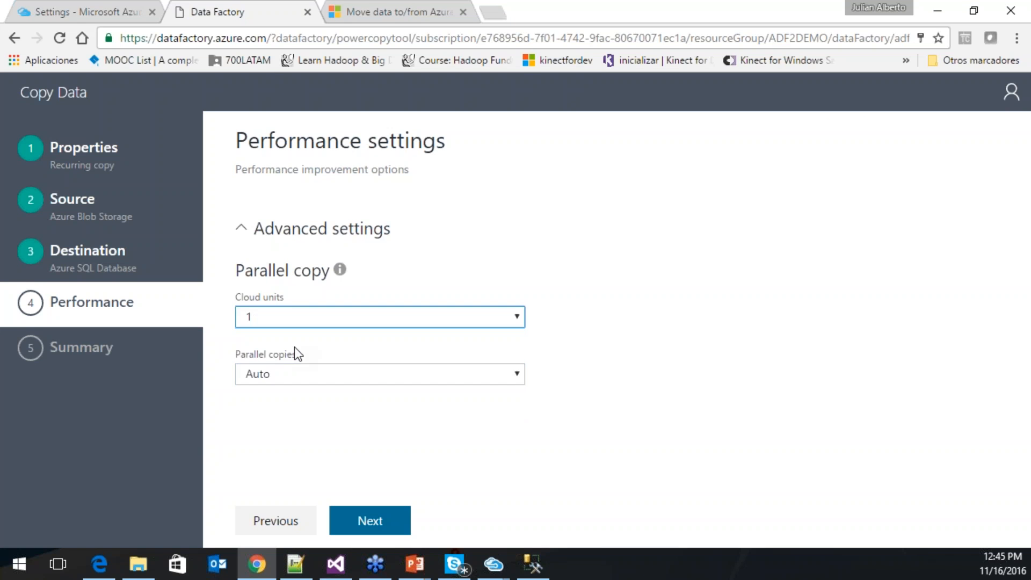
click(366, 374)
click(260, 51)
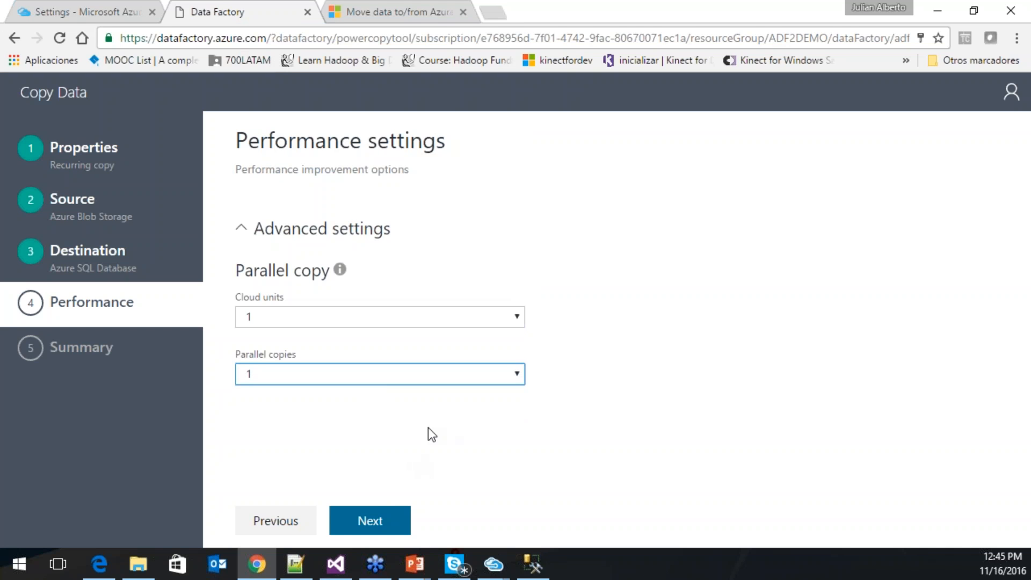
click(414, 326)
click(413, 327)
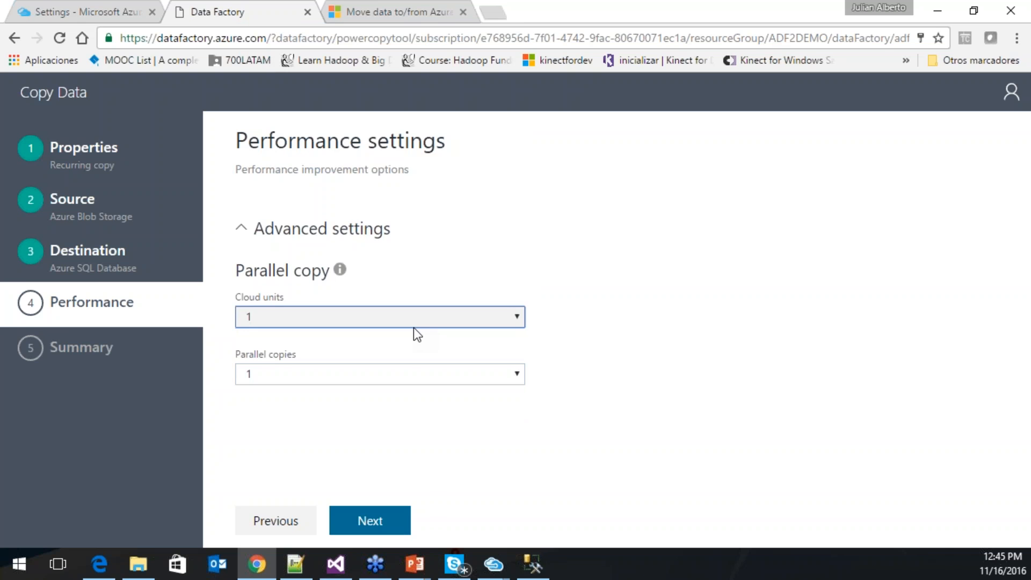
- Review the summary's source, destination and copy settings: Retry 3, Concurrency 1, Timeout 1.00:00:00
click(370, 517)
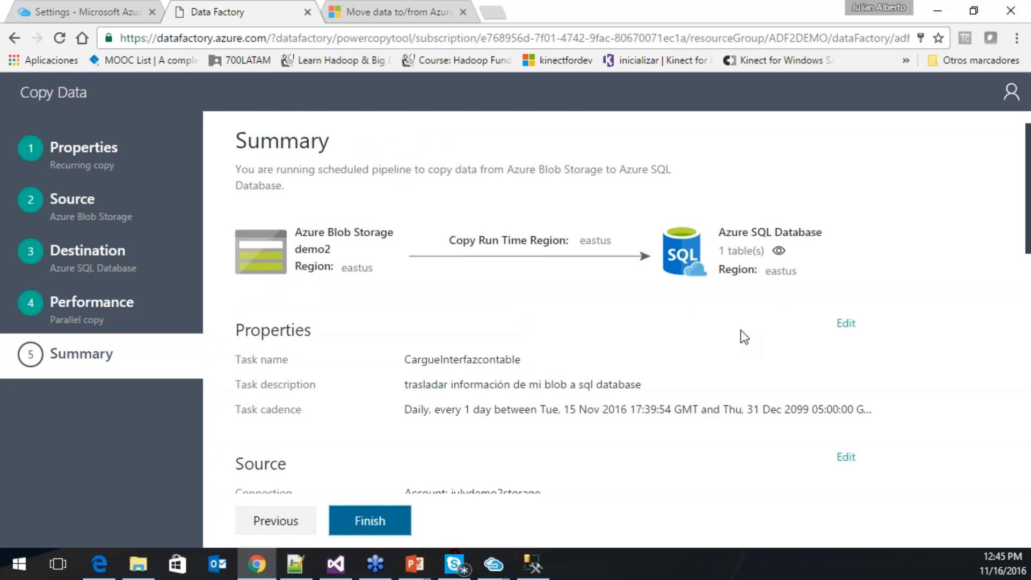
scroll(739, 317, down, 5)
scroll(730, 309, down, 5)
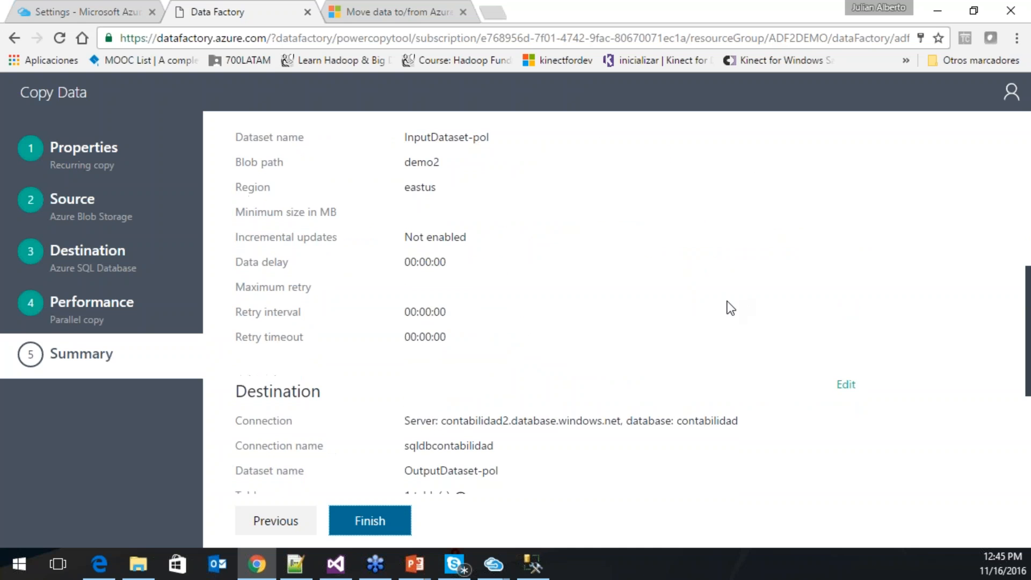
scroll(703, 307, up, 10)
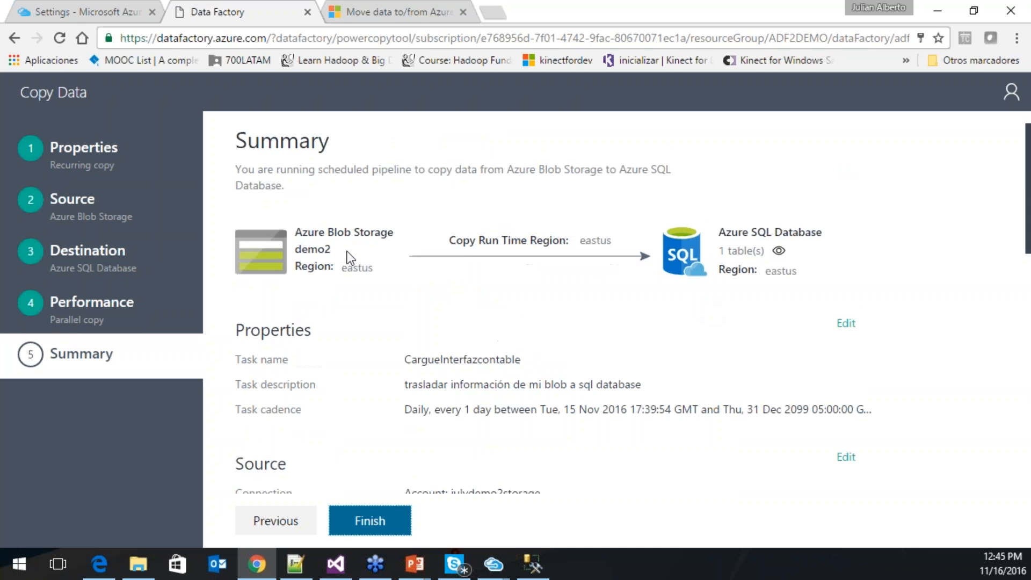
scroll(721, 360, down, 10)
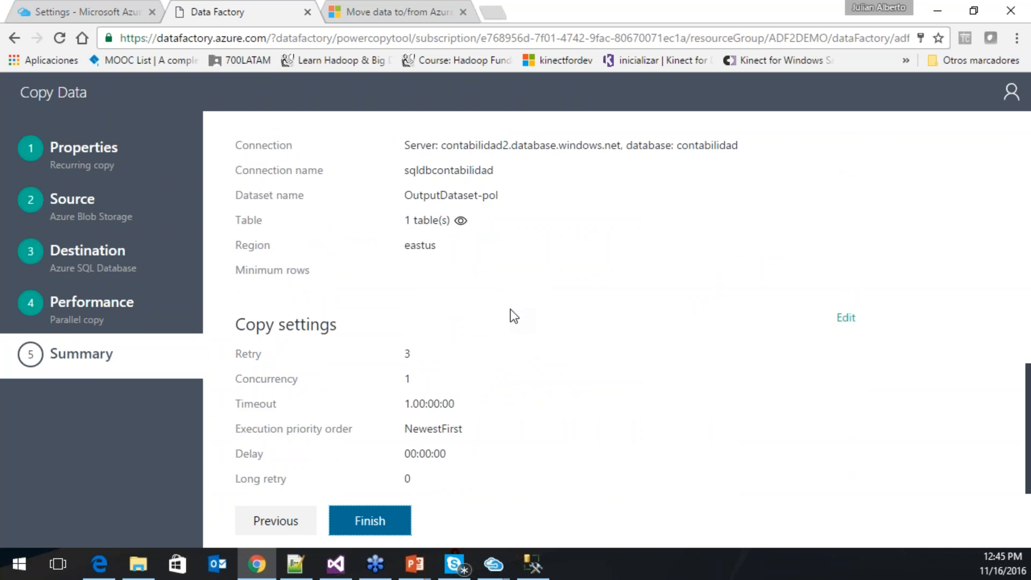
- Deploy the CargueInterfazcontable pipeline, check its created connections, datasets and pipeline, and open monitoring
click(397, 519)
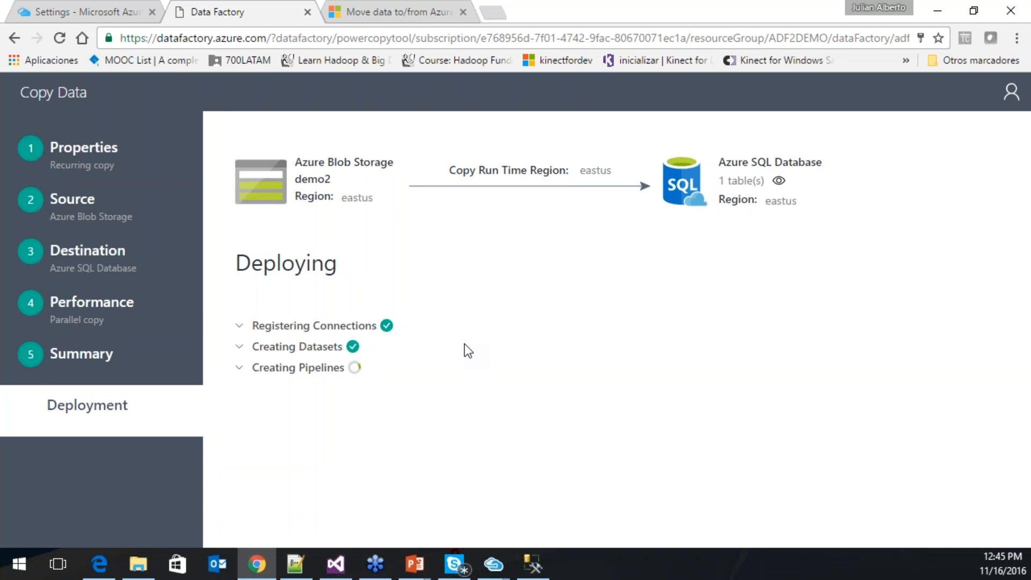
click(243, 326)
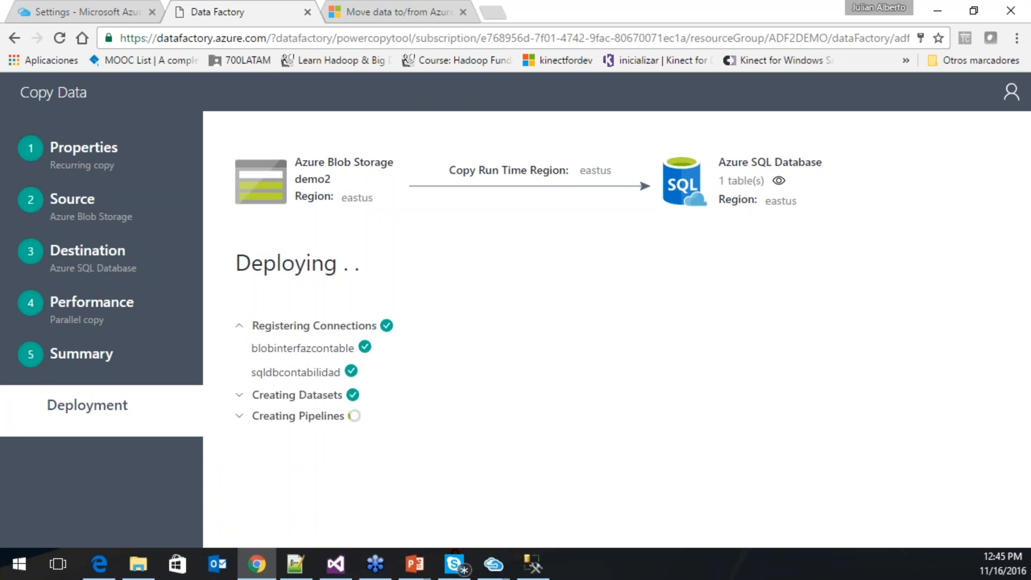
click(240, 394)
click(240, 466)
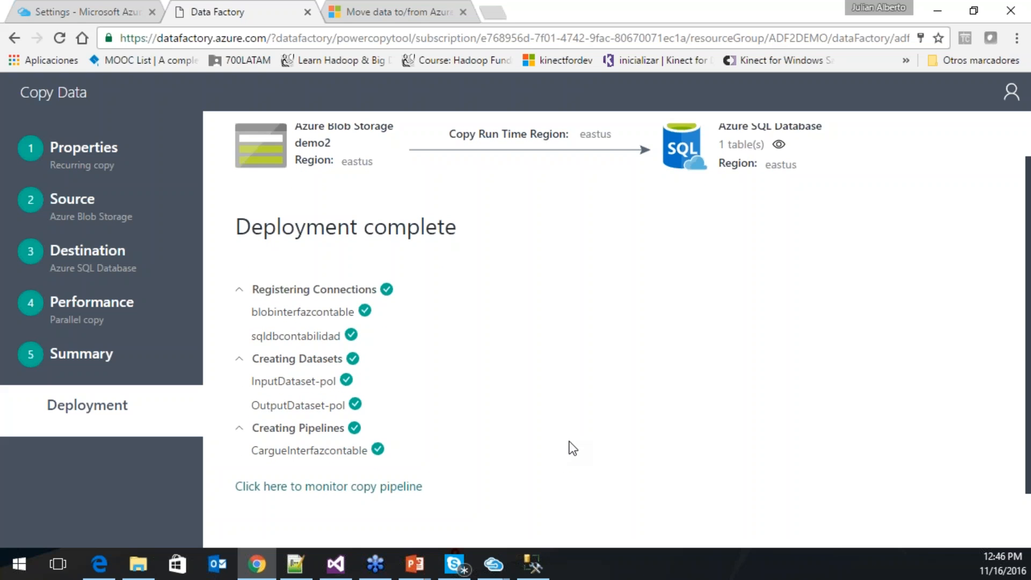
click(335, 493)
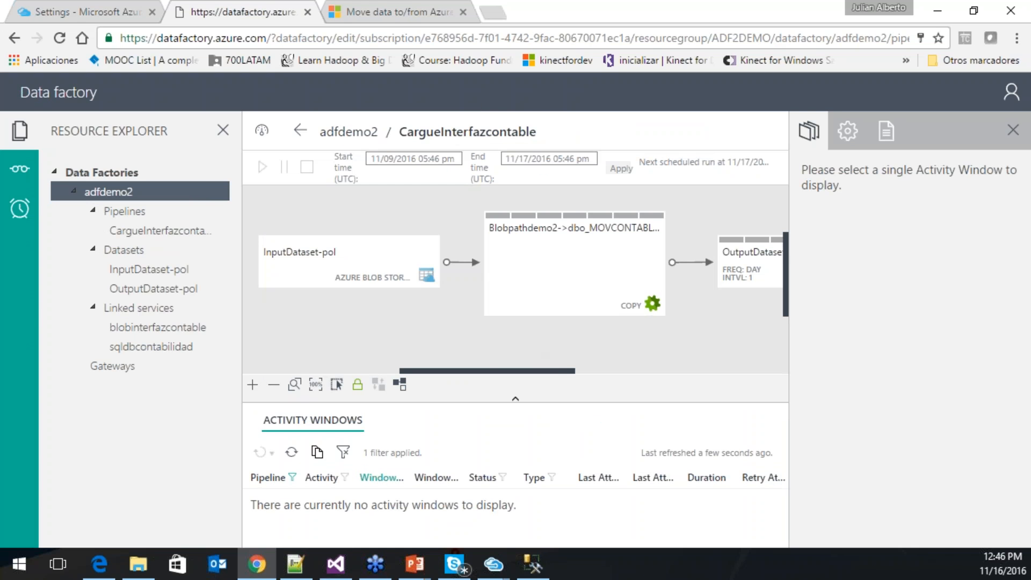
- Zoom out the pipeline diagram, refresh activity windows, and display the adfdemo2 summary dashboard
click(284, 385)
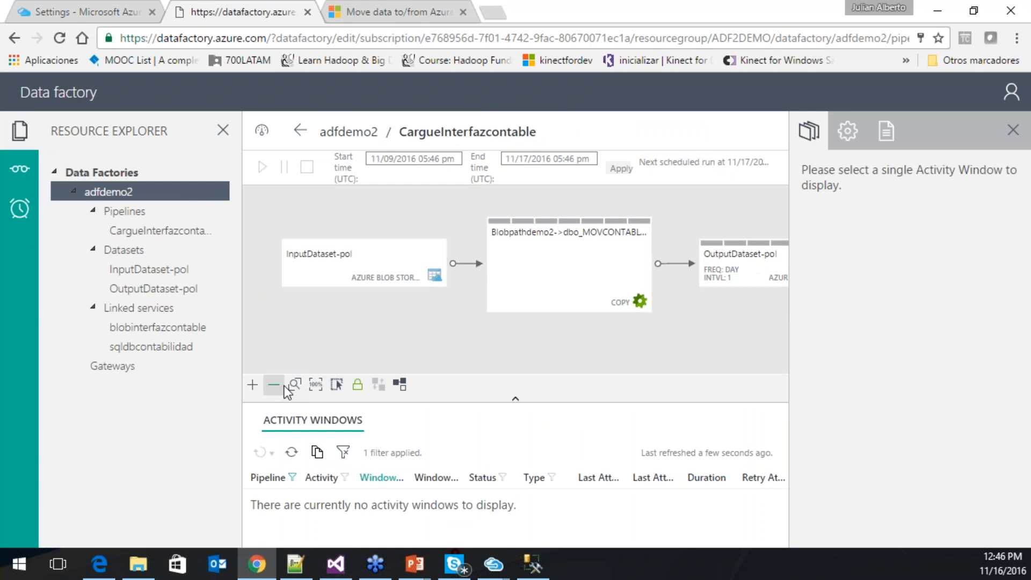
click(284, 385)
click(284, 386)
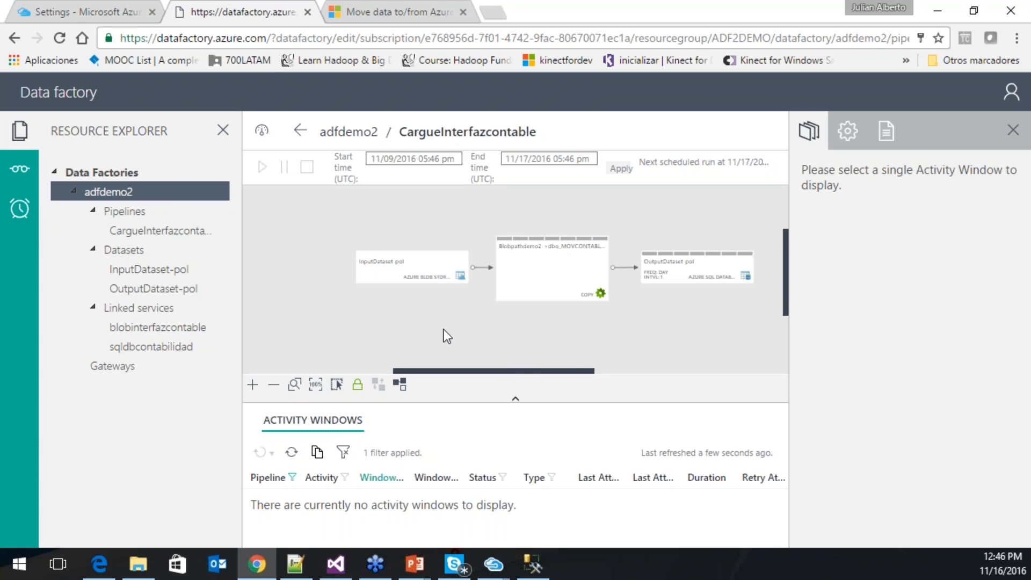
click(291, 456)
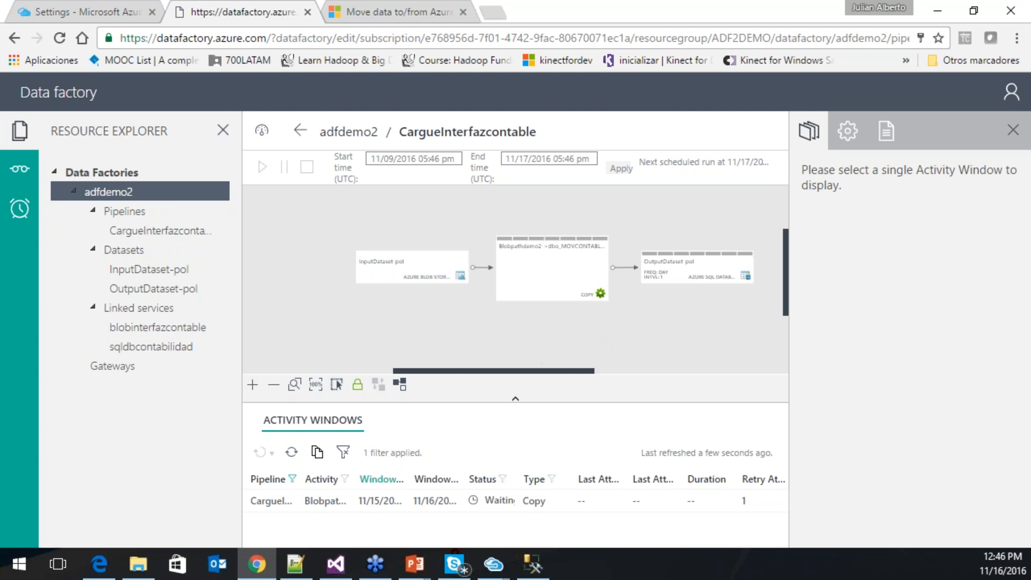
click(261, 133)
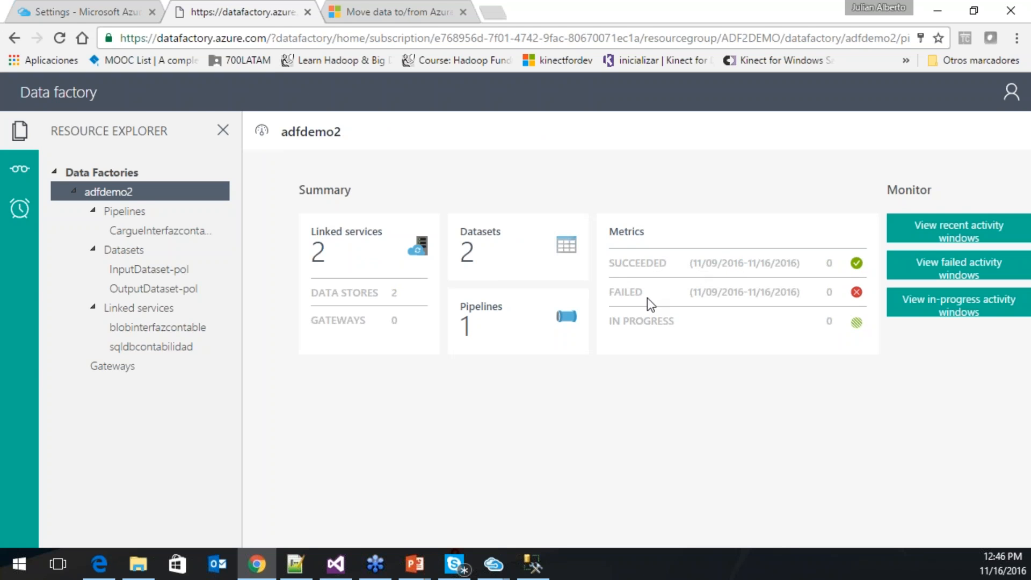
- Highlight the failed-runs metric and the adfdemo2 factory name on the summary dashboard
triple_click(663, 321)
double_click(626, 291)
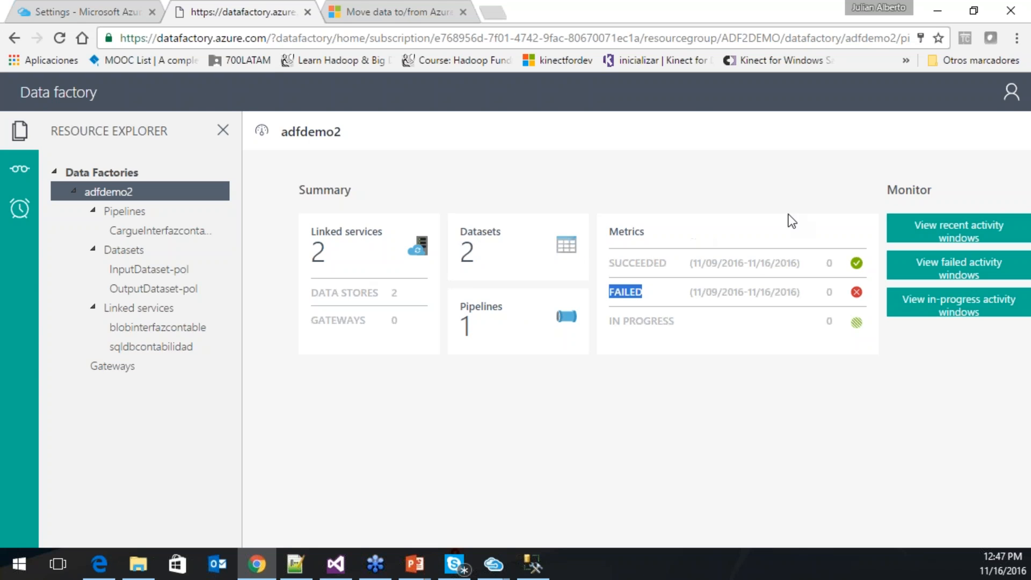
drag(274, 131, 340, 134)
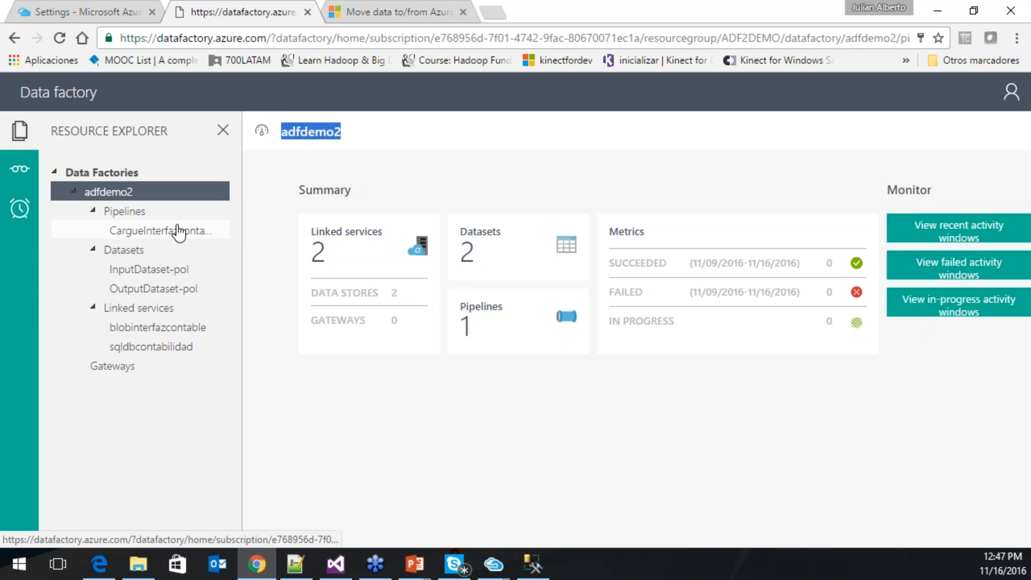
- Select the CargueInterfazcontable pipeline and hide the dashboard to show its diagram
click(179, 230)
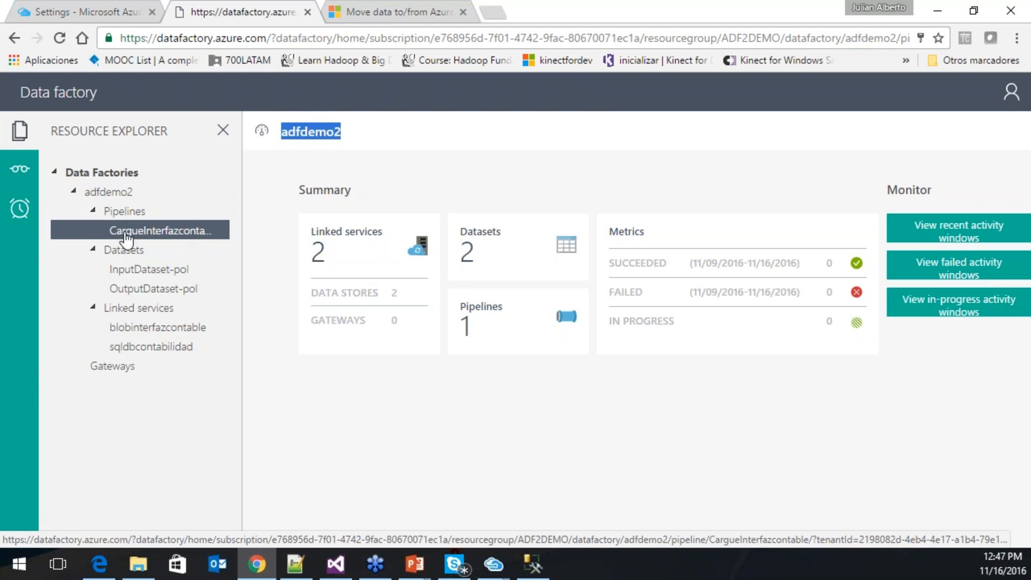
click(127, 232)
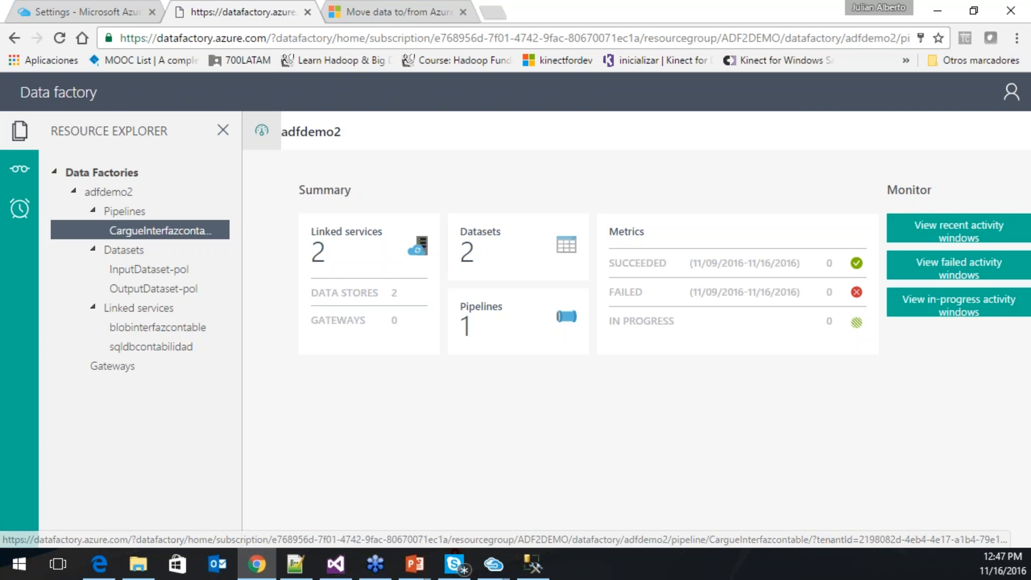
click(262, 130)
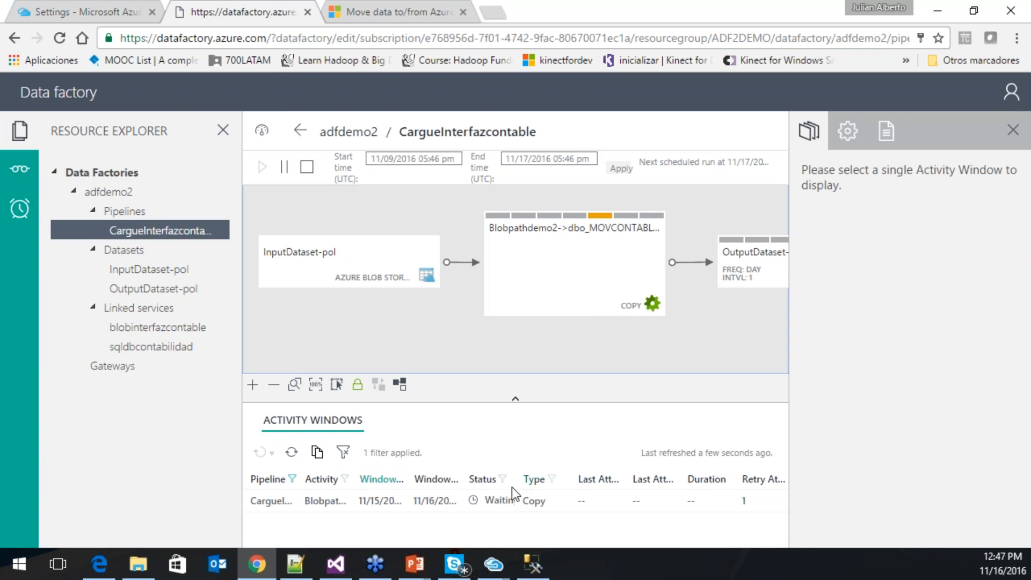
- Confirm the Nov 15 copy activity window is processing, then return to the adfdemo2 dashboard showing 1 in progress
click(637, 224)
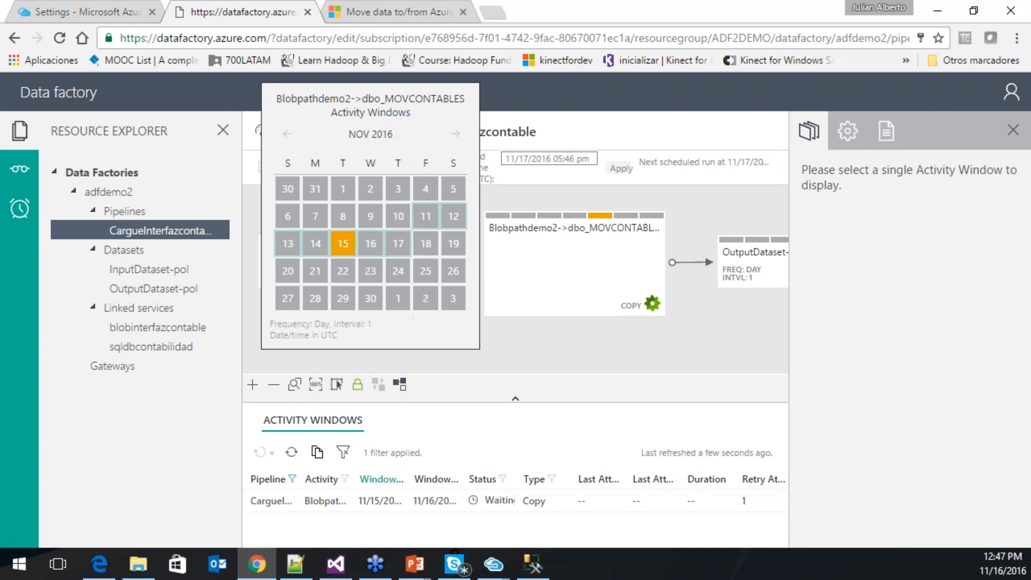
click(343, 243)
click(550, 278)
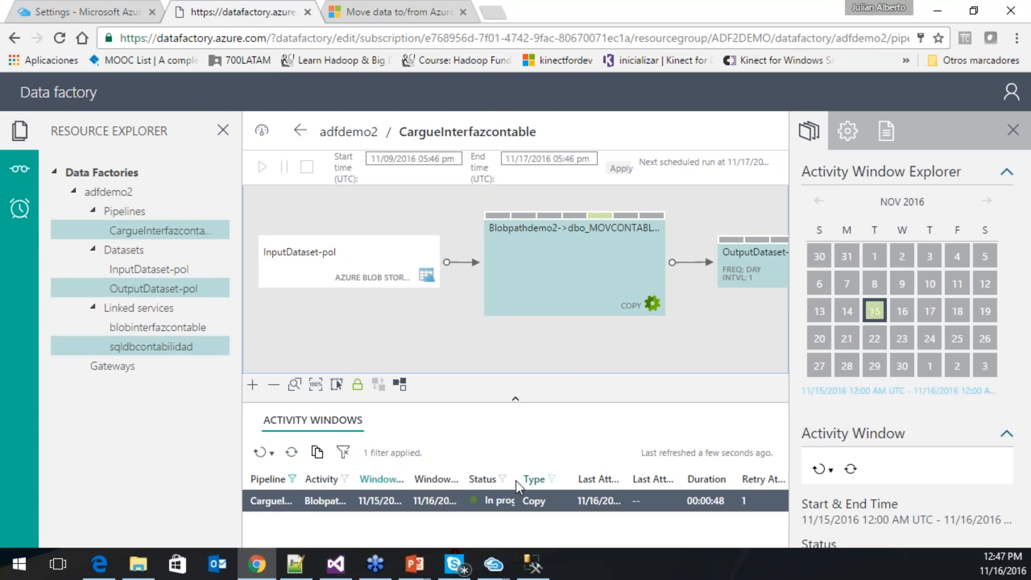
mouse_move(501, 500)
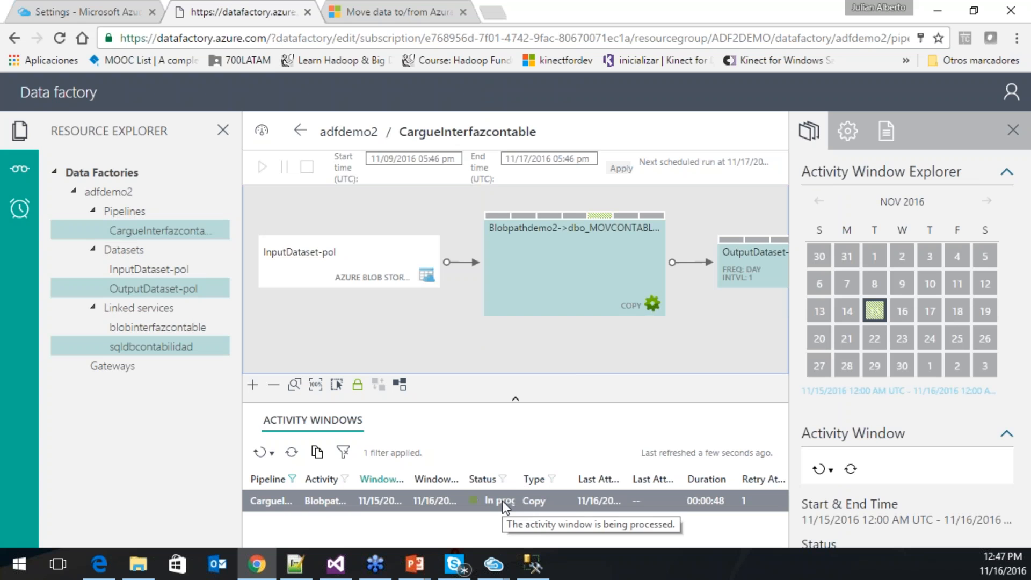
click(275, 134)
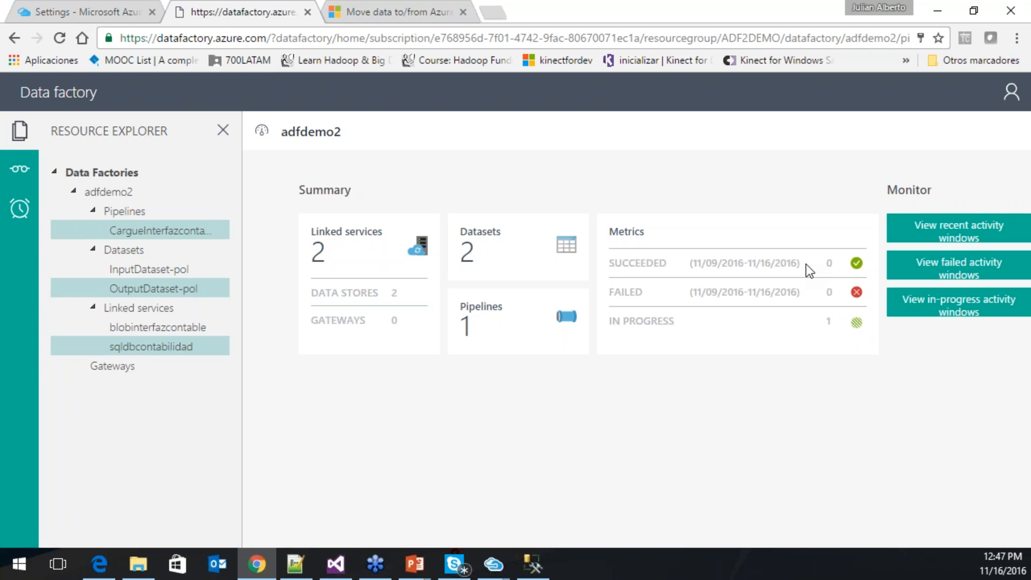
- Show the CargueInterfazcontable diagram again and select the OutputDataset-pol Azure SQL dataset node
click(262, 133)
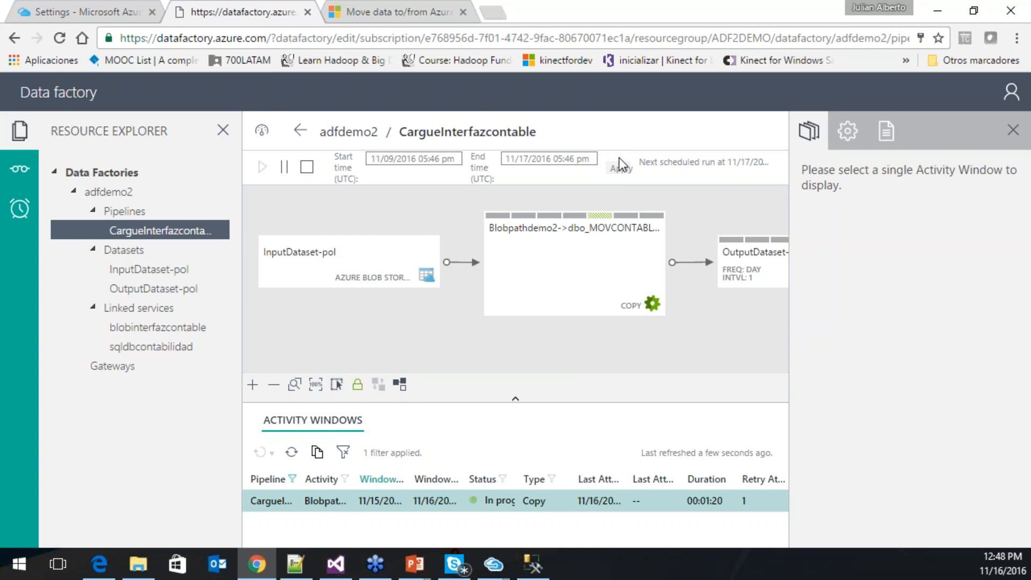
click(637, 230)
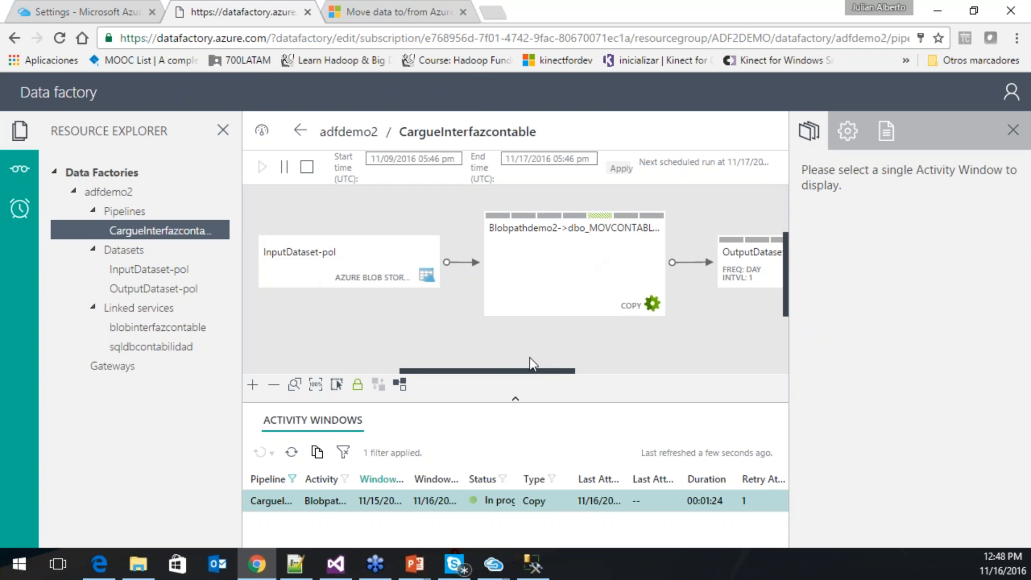
drag(532, 372, 633, 370)
click(527, 278)
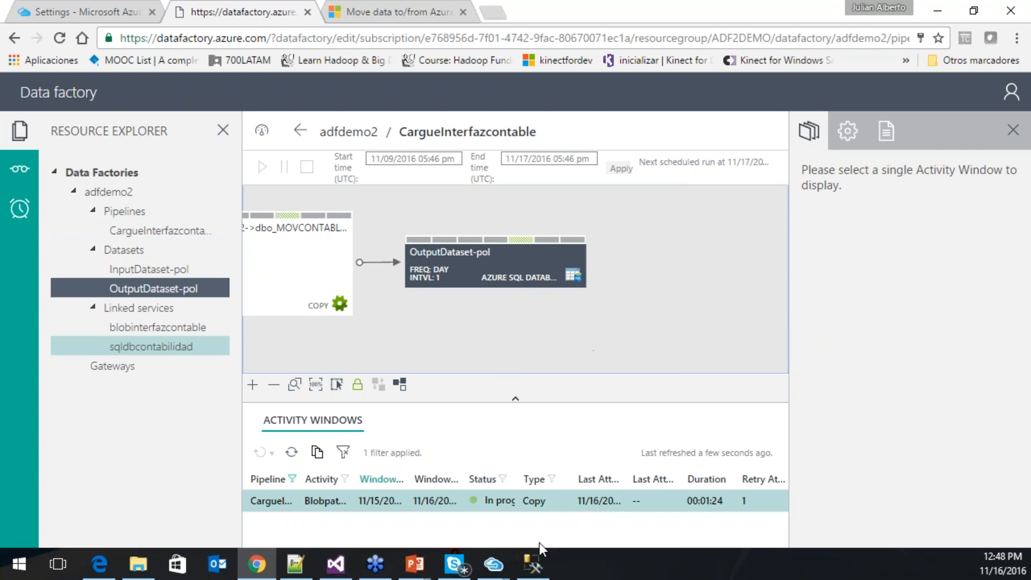
- Rerun select * from MOVCONTABLES in SSMS, confirming 4 copied rows dated 2016-11-16
click(533, 564)
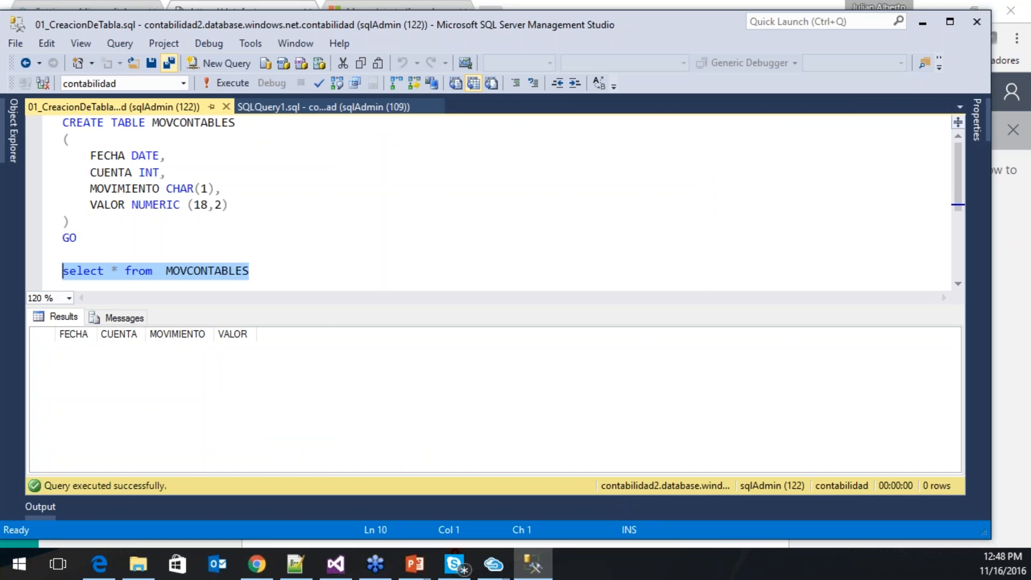
click(242, 86)
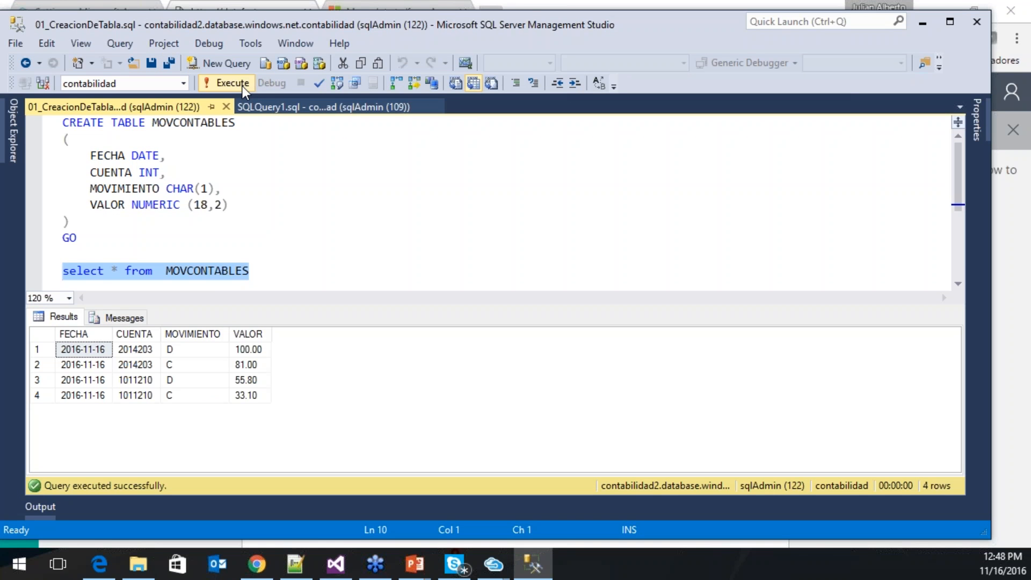
drag(301, 254, 299, 274)
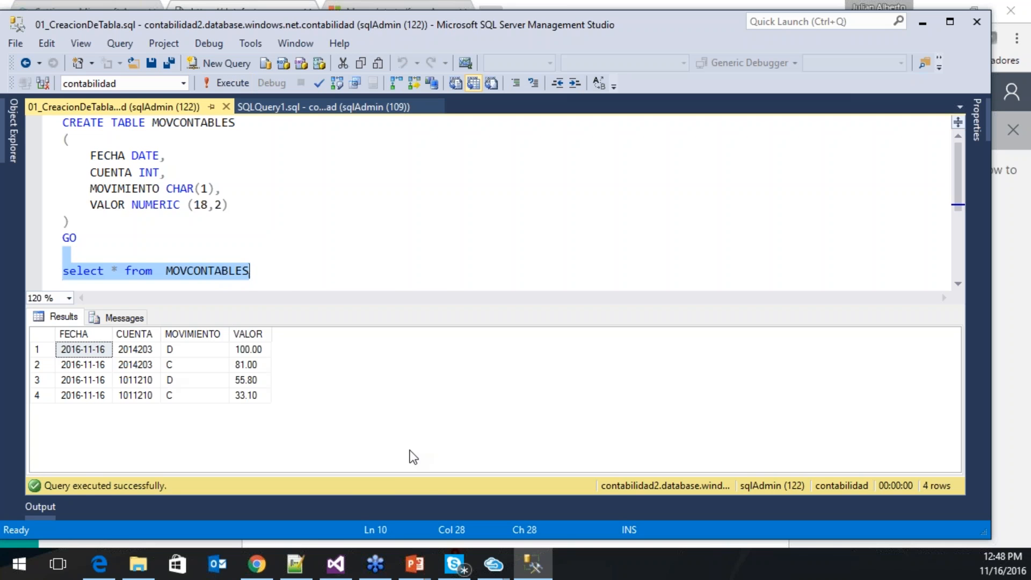
click(499, 567)
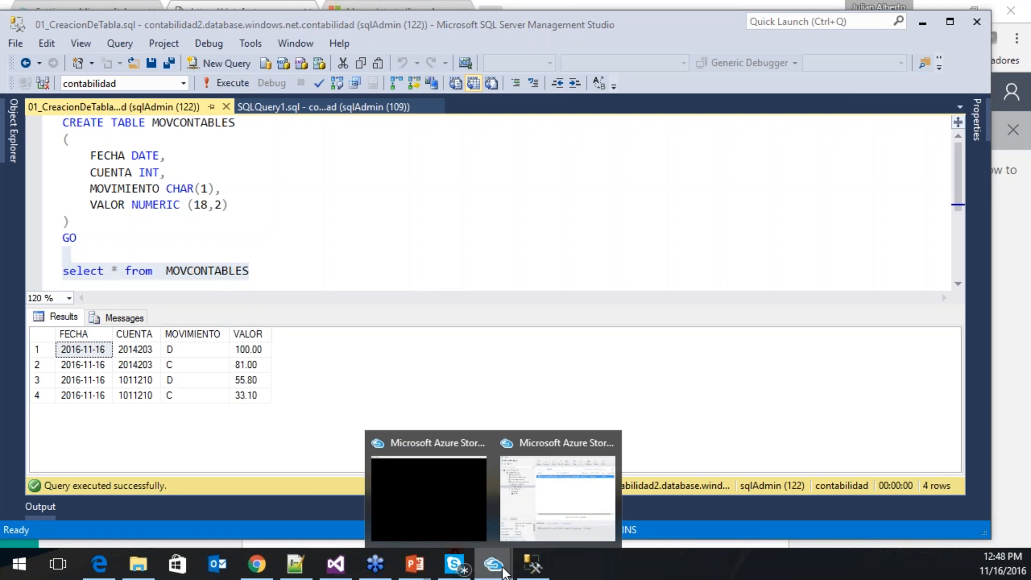
- Confirm adfdemo2 shows 1 succeeded run, view the alerts list, and advance to the Data Gateways slide
click(256, 563)
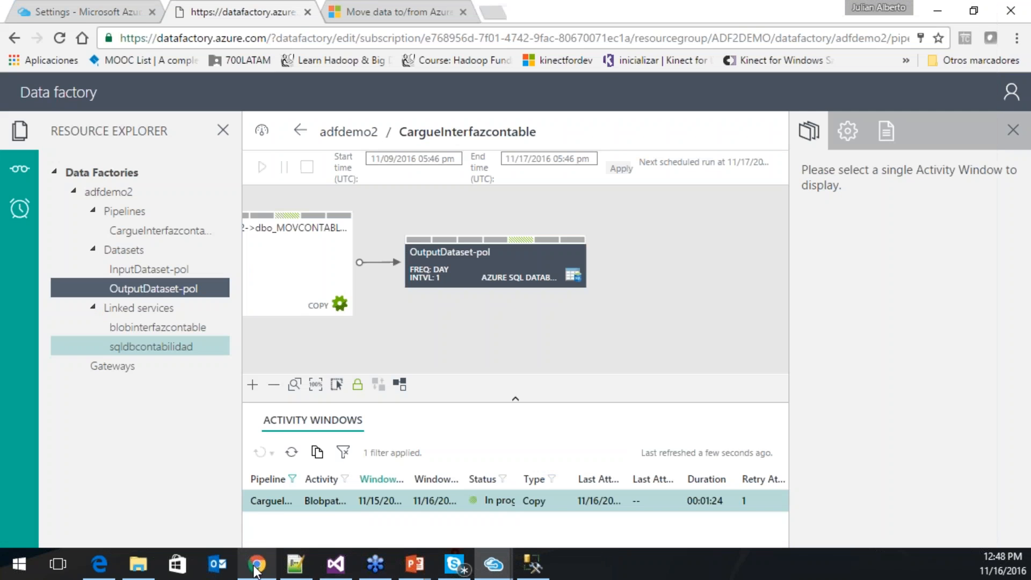
click(333, 133)
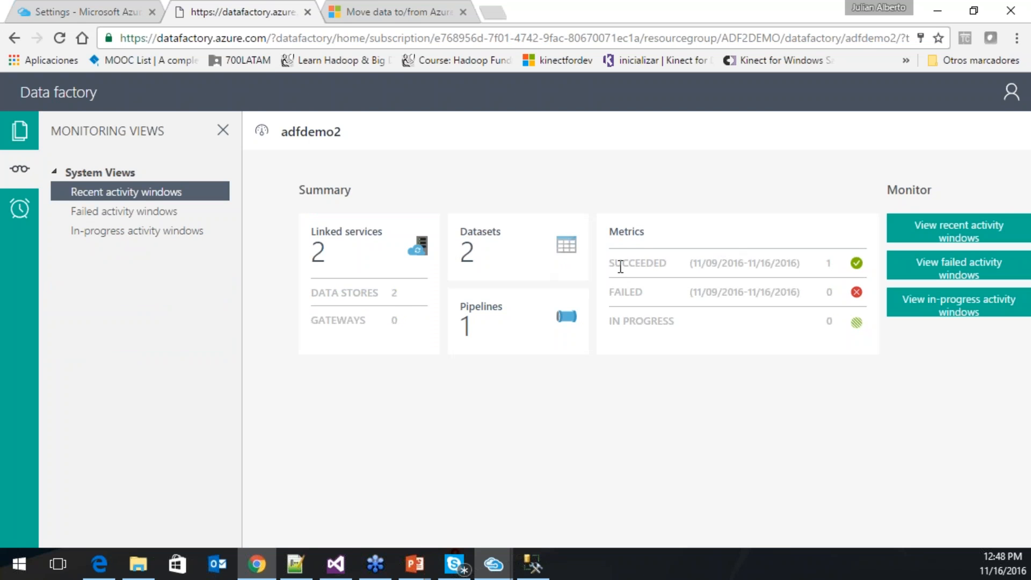
drag(620, 263, 865, 272)
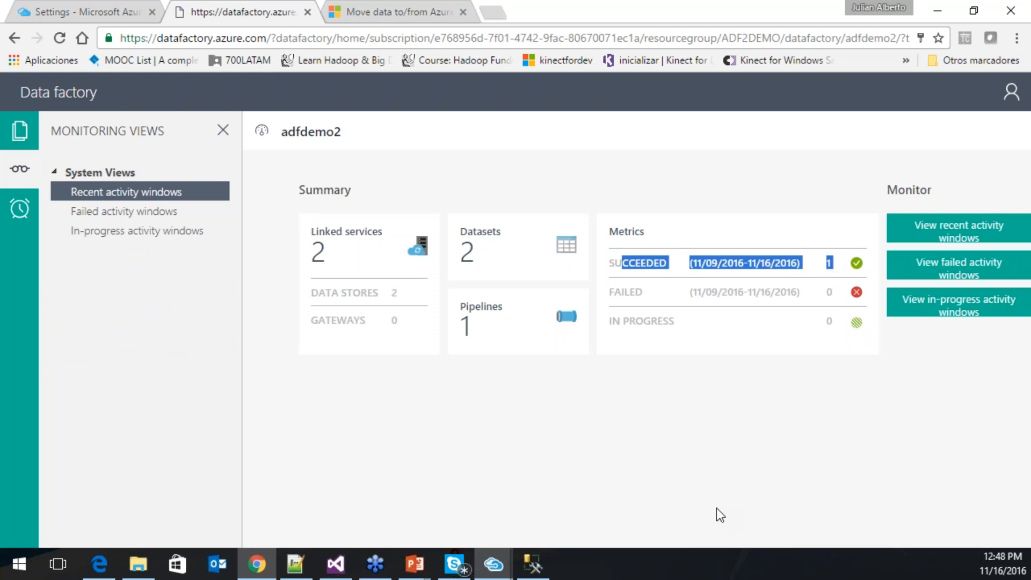
click(19, 207)
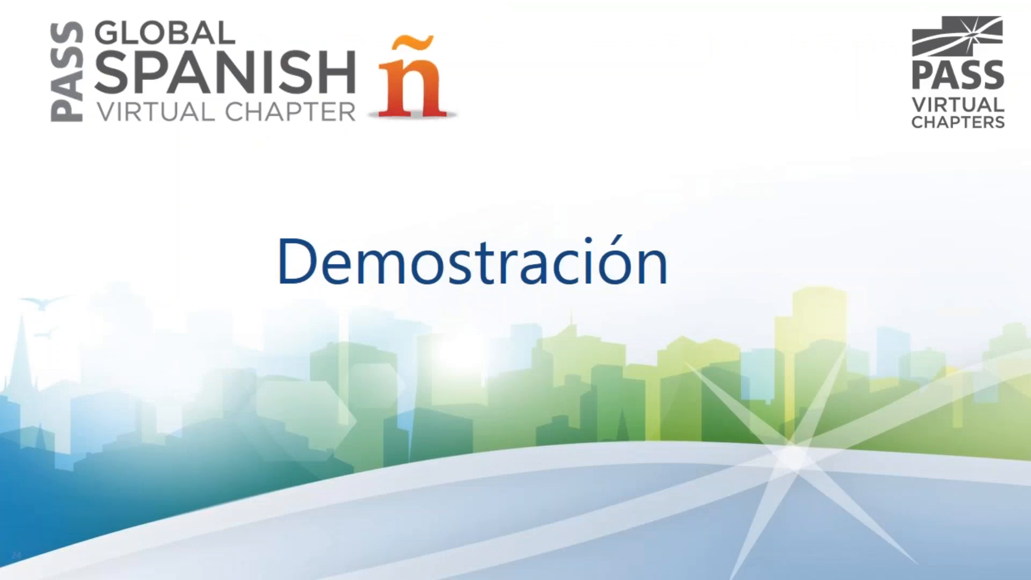
key(Right)
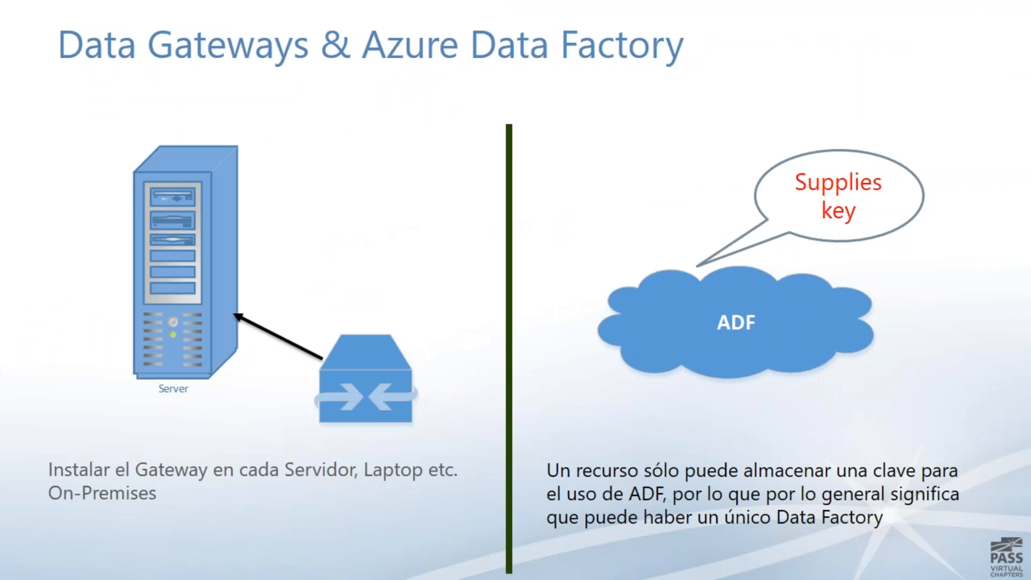